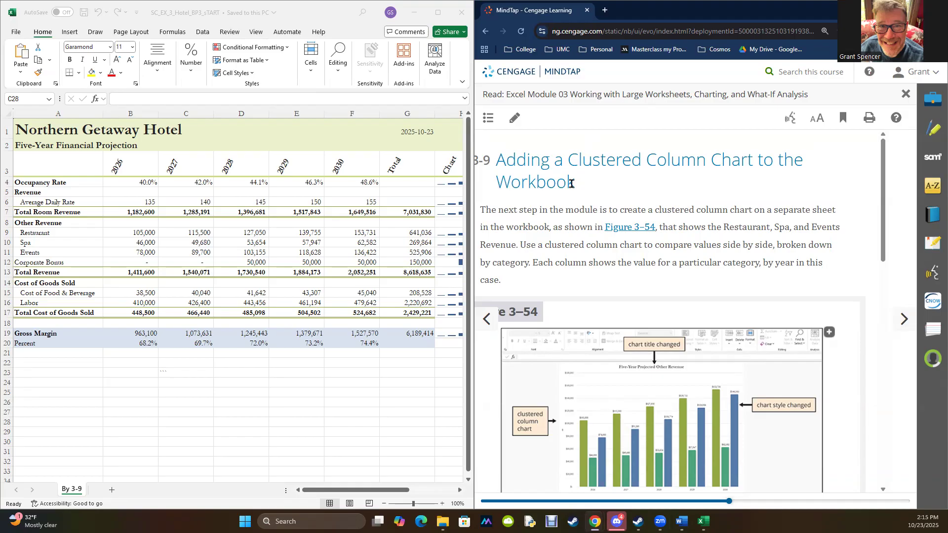
- Advance the textbook to section 3-9a on drawing a clustered column chart and read the range selection instructions
{"action": "left_click_drag", "start_coordinate": [565, 157], "coordinate": [750, 157]}
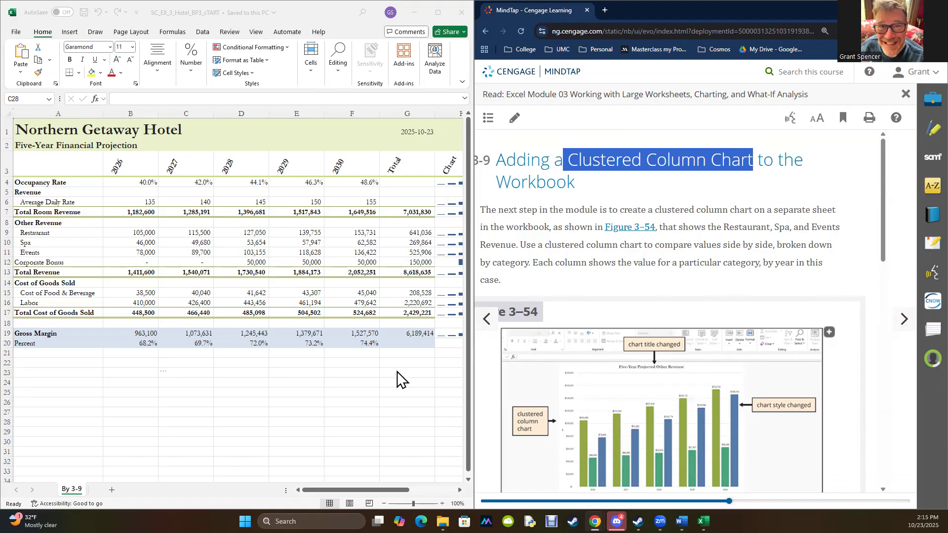
{"action": "left_click", "coordinate": [905, 321]}
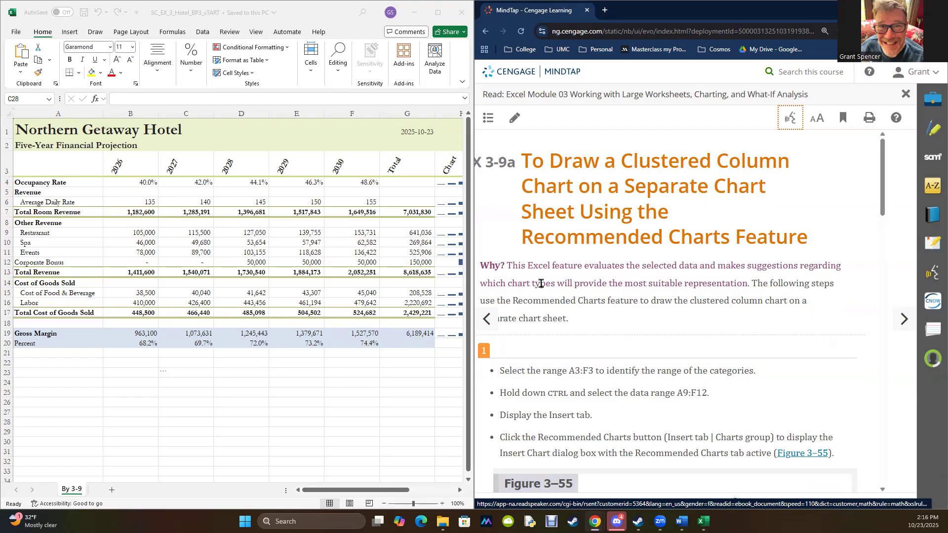
{"action": "scroll", "coordinate": [589, 342], "scroll_direction": "down", "scroll_amount": 2}
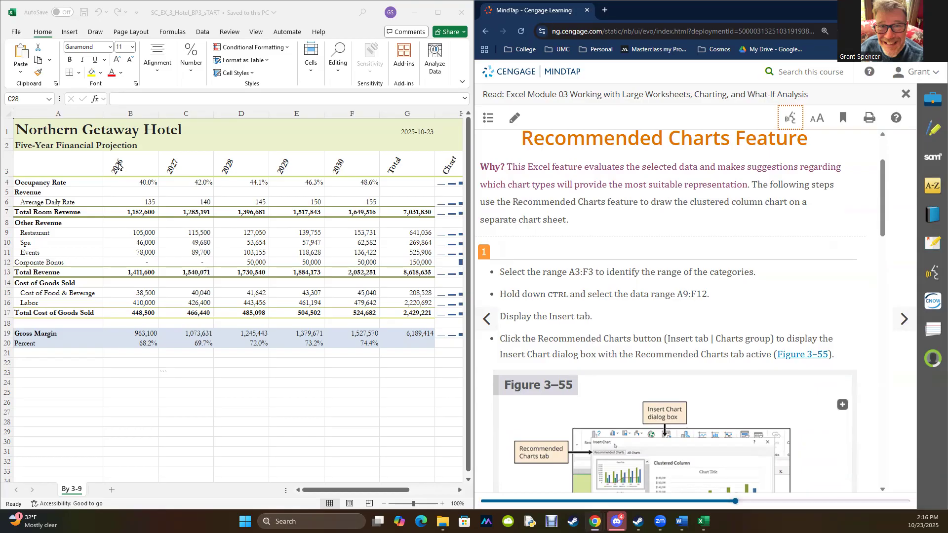
{"action": "left_click", "coordinate": [61, 166]}
{"action": "left_click_drag", "start_coordinate": [40, 162], "coordinate": [360, 166]}
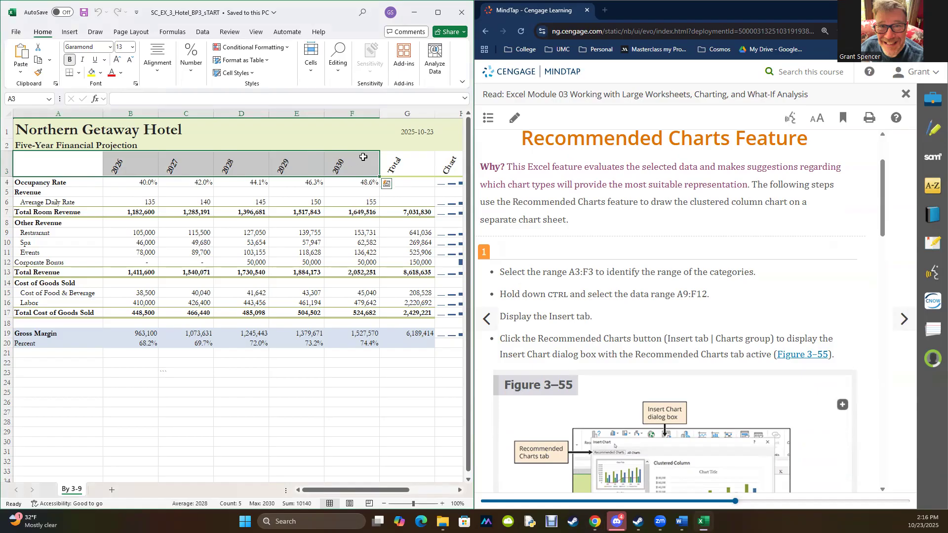
{"action": "scroll", "coordinate": [661, 324], "scroll_direction": "down", "scroll_amount": 4}
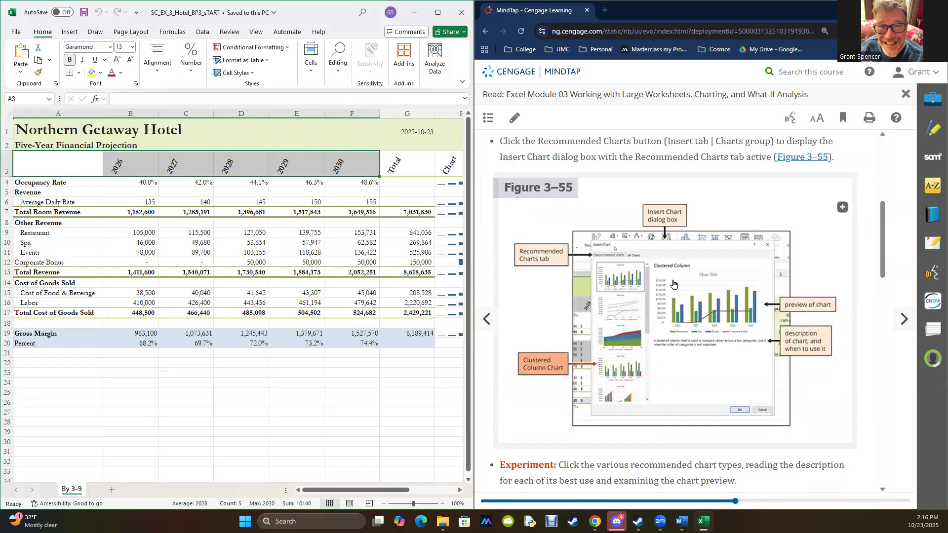
{"action": "scroll", "coordinate": [674, 284], "scroll_direction": "up", "scroll_amount": 6}
{"action": "scroll", "coordinate": [631, 370], "scroll_direction": "down", "scroll_amount": 1}
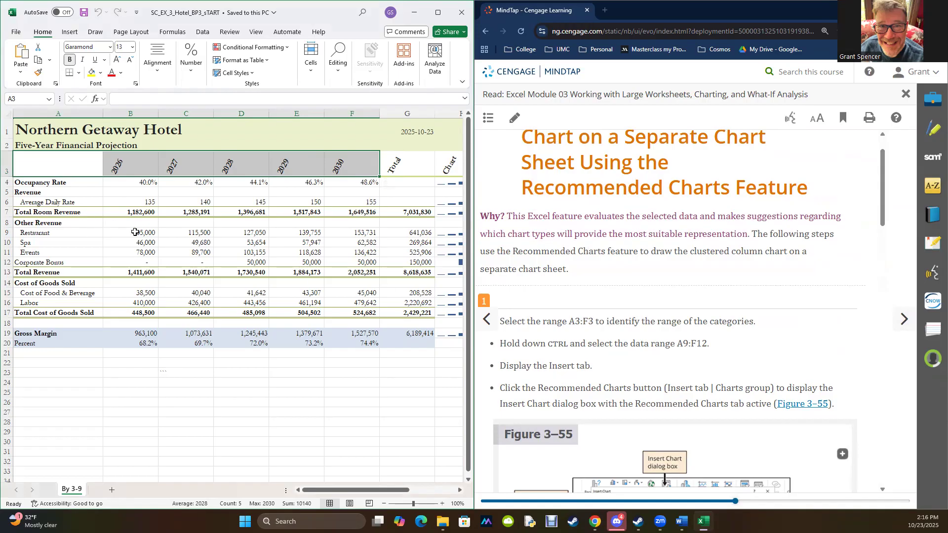
{"action": "left_click_drag", "start_coordinate": [135, 232], "coordinate": [343, 266]}
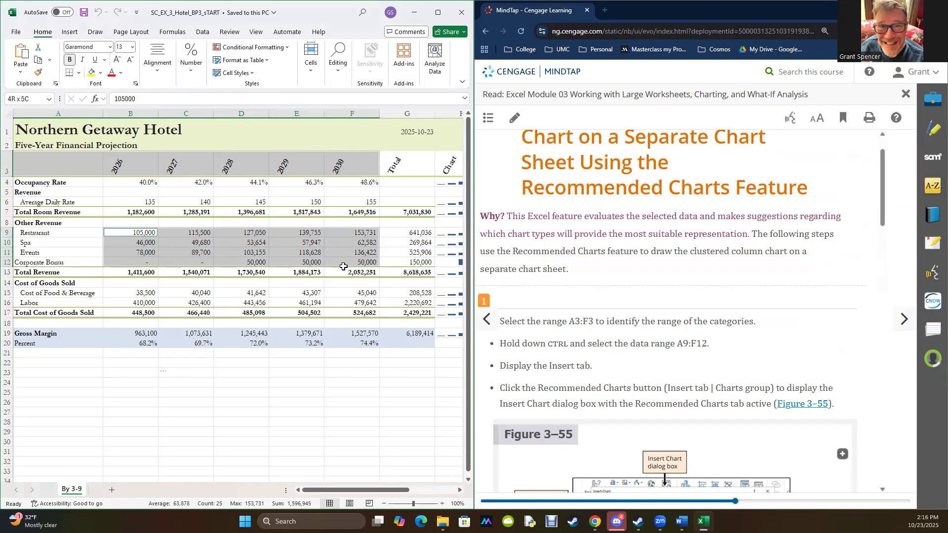
{"action": "left_click_drag", "start_coordinate": [344, 266], "coordinate": [344, 266]}
{"action": "left_click_drag", "start_coordinate": [34, 234], "coordinate": [357, 262]}
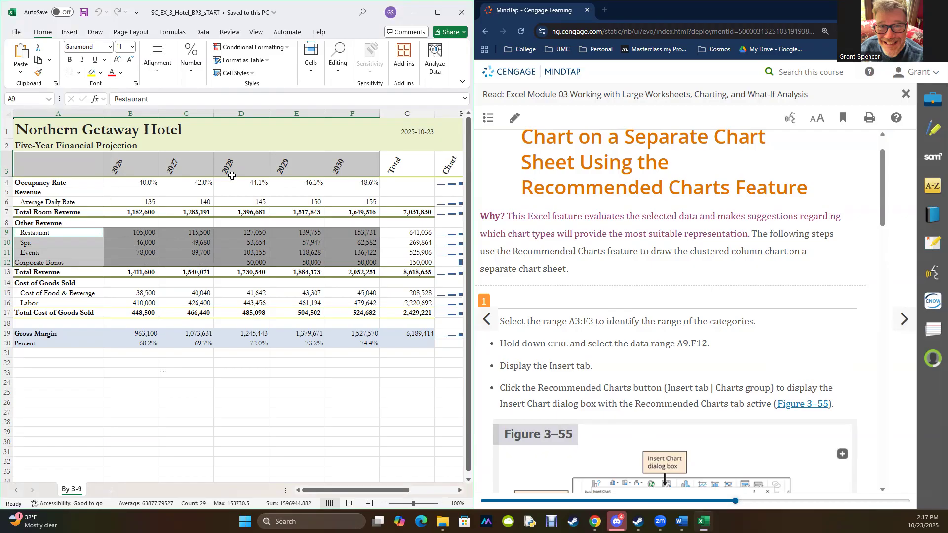
{"action": "scroll", "coordinate": [733, 311], "scroll_direction": "down", "scroll_amount": 1}
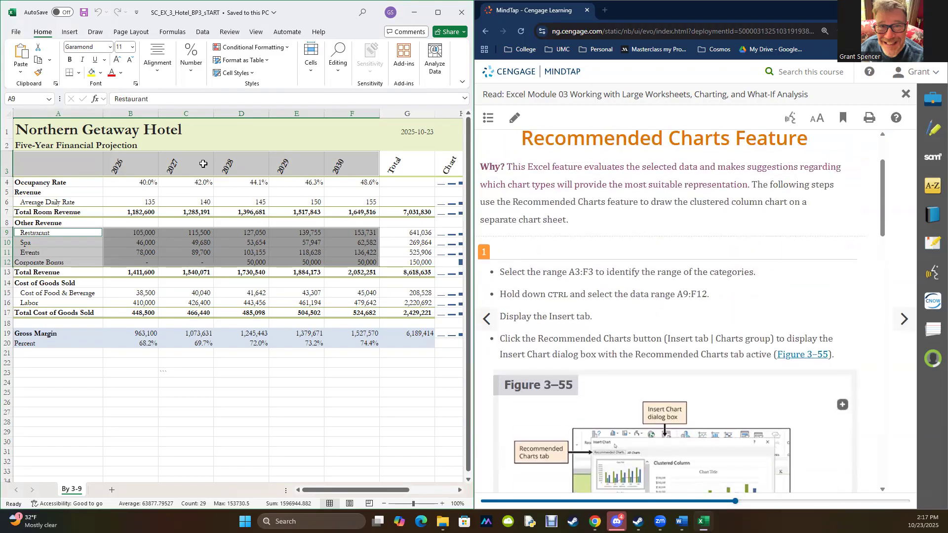
{"action": "left_click", "coordinate": [69, 32]}
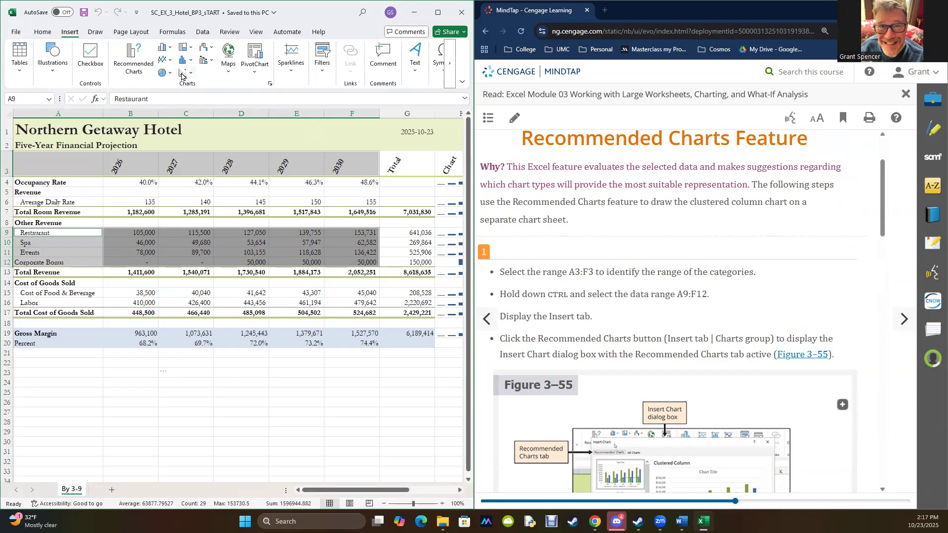
{"action": "left_click", "coordinate": [133, 54]}
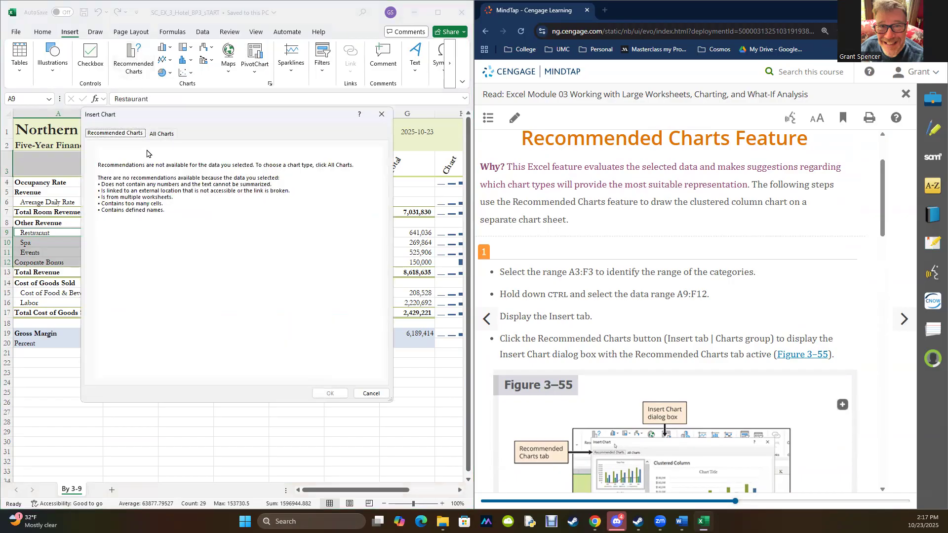
{"action": "left_click", "coordinate": [369, 394]}
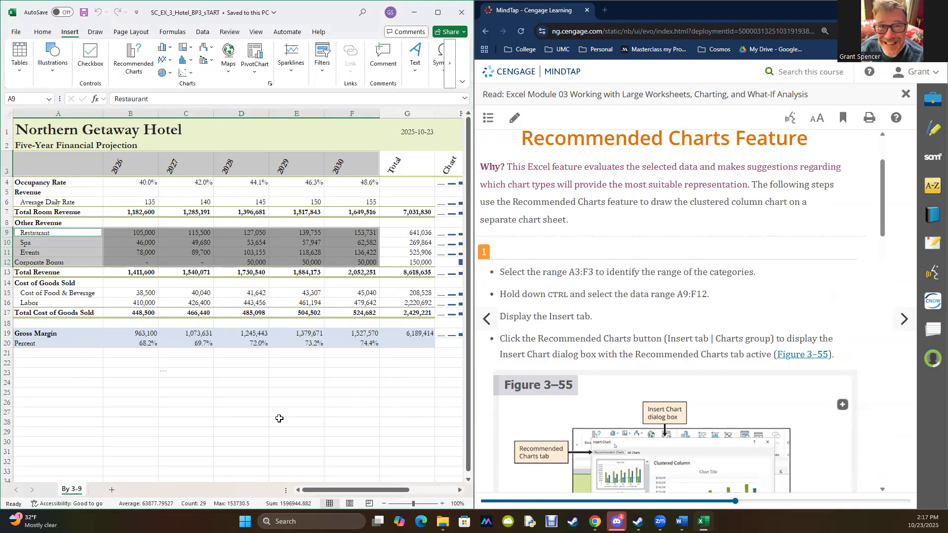
- Select the ranges A3:F3 and A9:F12 together and request the recommended charts for them
{"action": "left_click", "coordinate": [279, 419]}
{"action": "left_click_drag", "start_coordinate": [31, 160], "coordinate": [337, 168]}
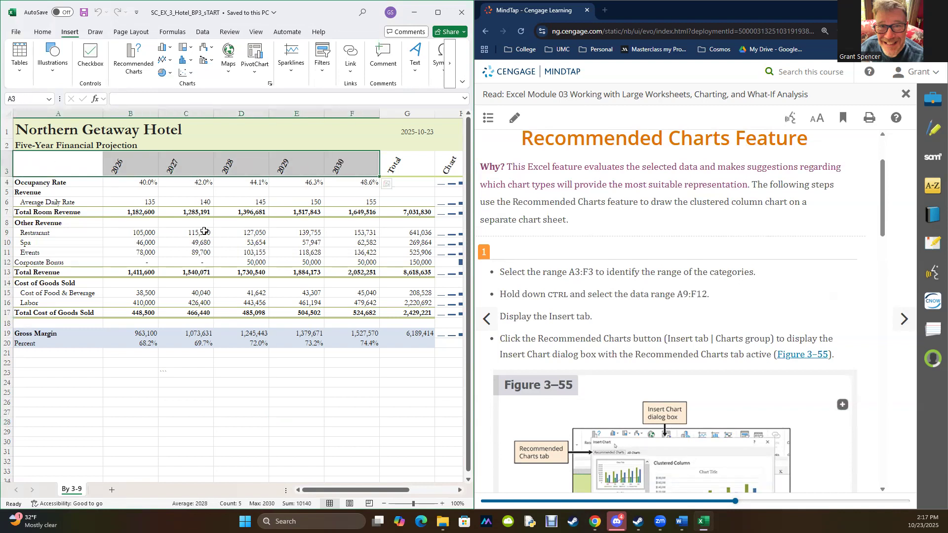
{"action": "left_click_drag", "start_coordinate": [49, 235], "coordinate": [341, 262]}
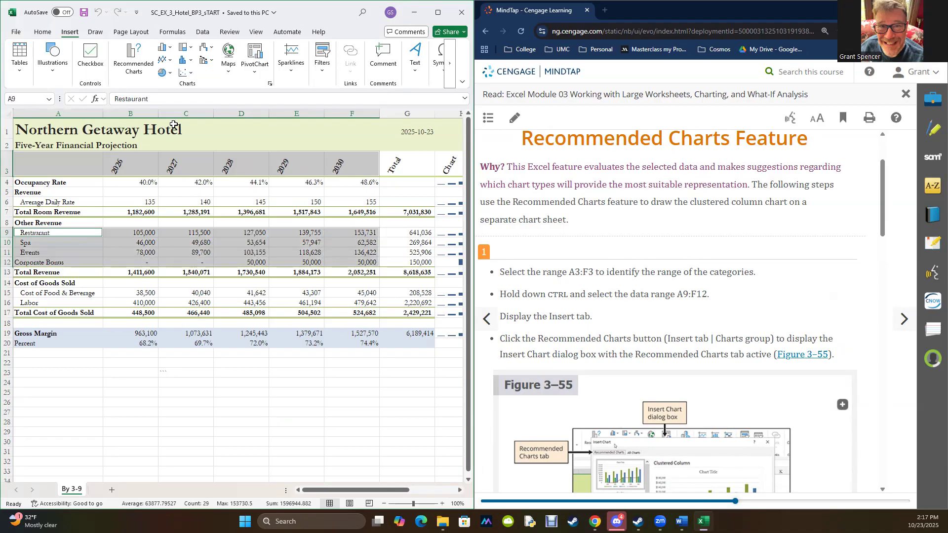
{"action": "left_click", "coordinate": [131, 56]}
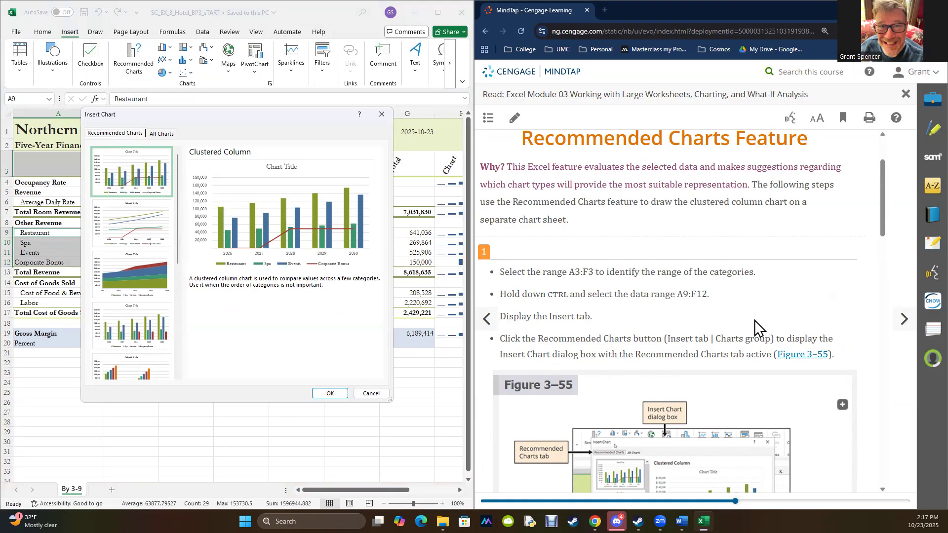
- Preview the Stacked Area recommendation, return to the first Clustered Column recommendation and insert that chart
{"action": "scroll", "coordinate": [751, 323], "scroll_direction": "down", "scroll_amount": 2}
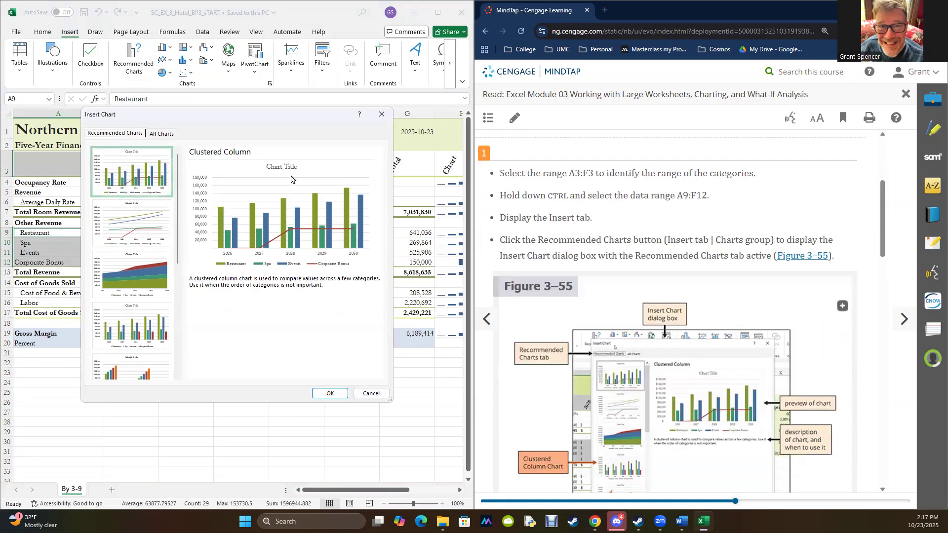
{"action": "left_click", "coordinate": [142, 222]}
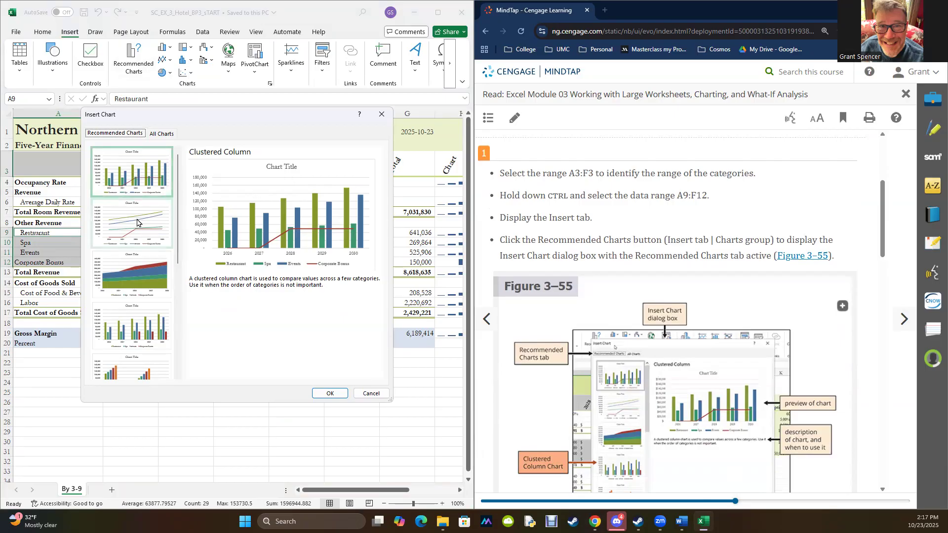
{"action": "left_click", "coordinate": [147, 273]}
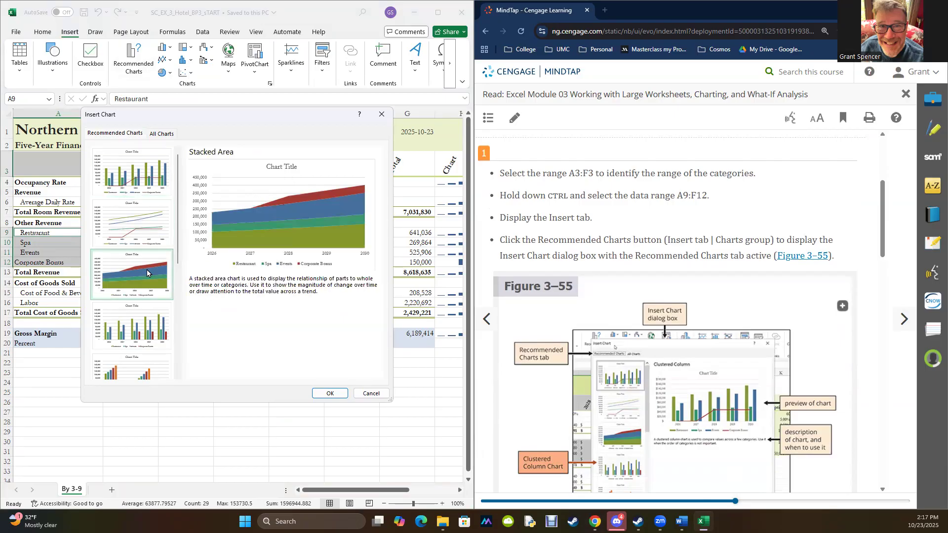
{"action": "left_click", "coordinate": [135, 175]}
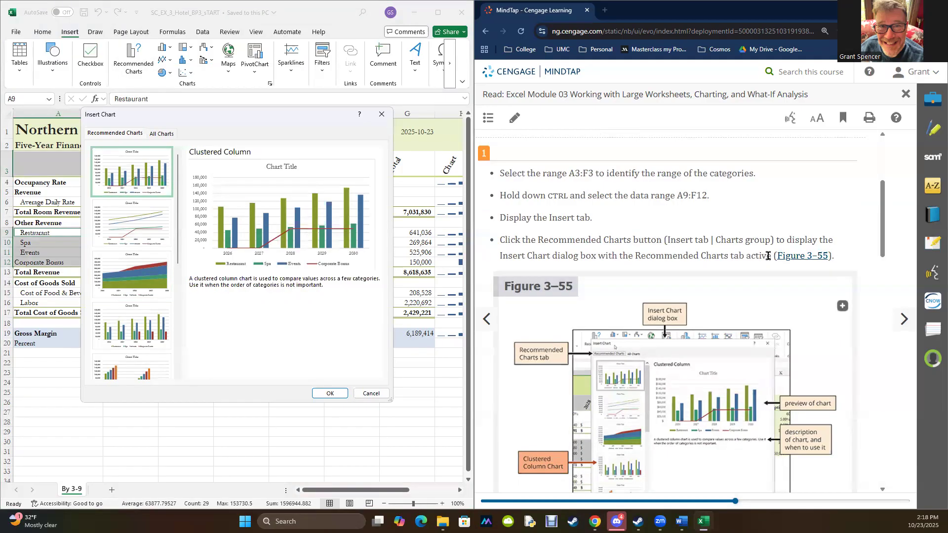
{"action": "scroll", "coordinate": [706, 235], "scroll_direction": "down", "scroll_amount": 5}
{"action": "scroll", "coordinate": [706, 235], "scroll_direction": "down", "scroll_amount": 2}
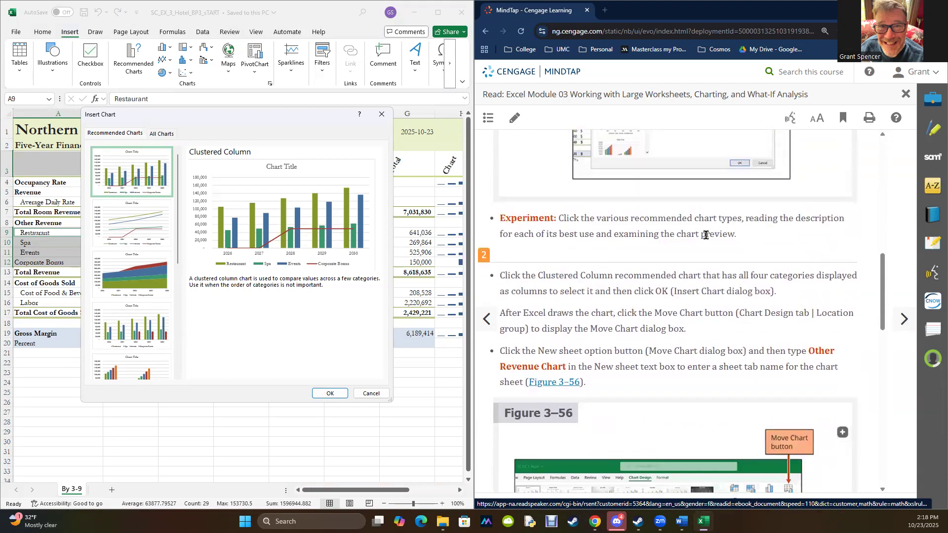
{"action": "scroll", "coordinate": [706, 235], "scroll_direction": "down", "scroll_amount": 2}
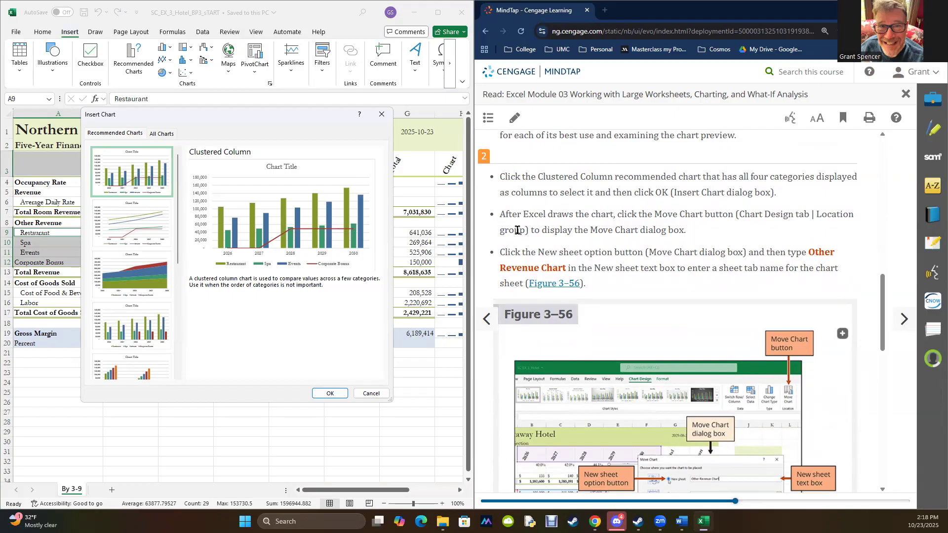
{"action": "left_click", "coordinate": [329, 394]}
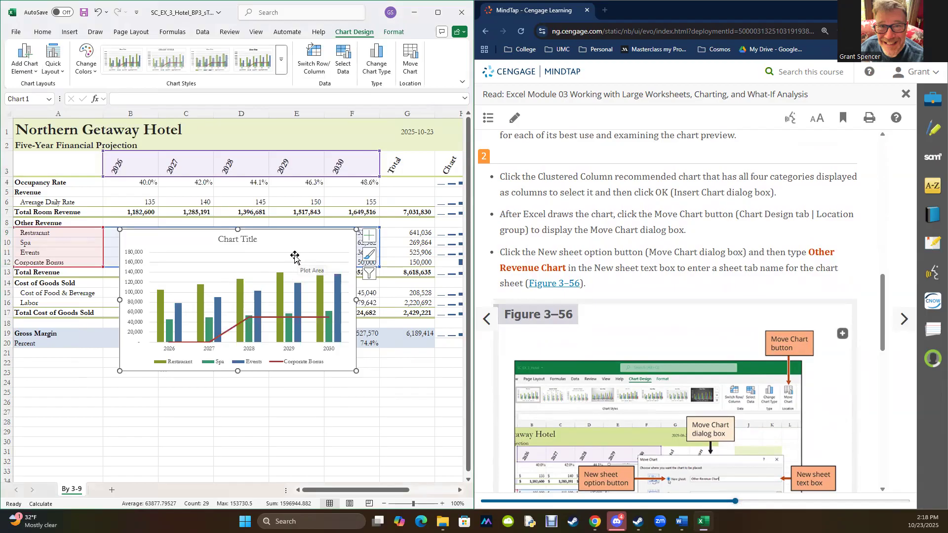
- Move the clustered column chart to a new chart sheet named Other Revenue Chart
{"action": "left_click_drag", "start_coordinate": [295, 256], "coordinate": [305, 299]}
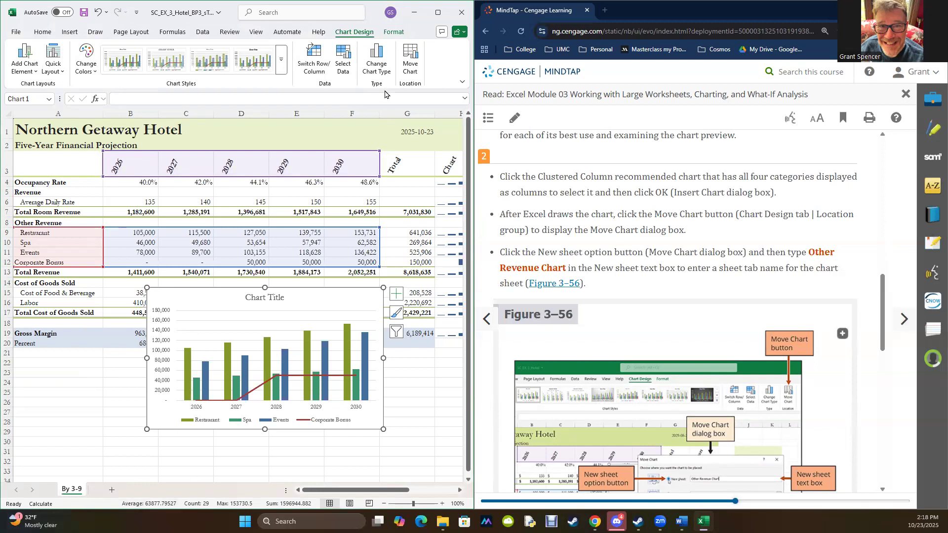
{"action": "left_click", "coordinate": [409, 58]}
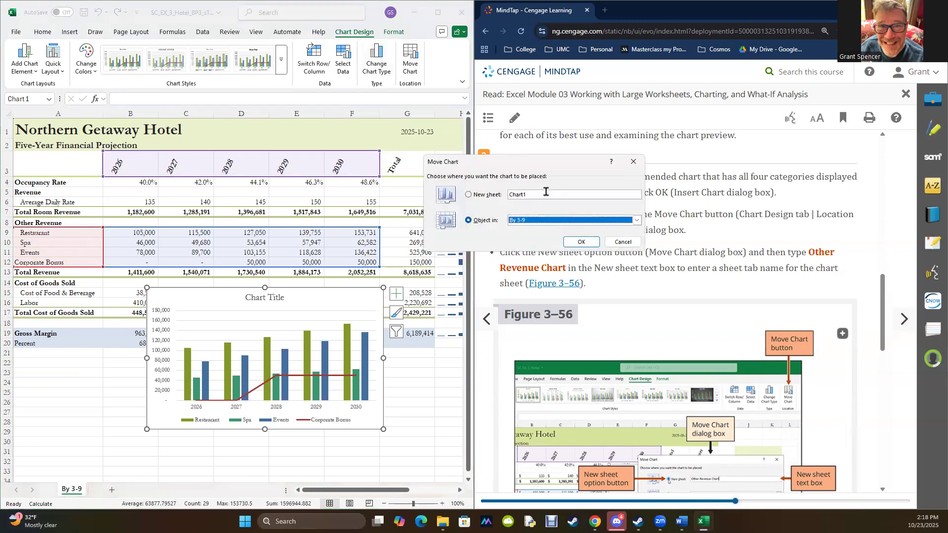
{"action": "left_click", "coordinate": [469, 195]}
{"action": "left_click_drag", "start_coordinate": [548, 165], "coordinate": [394, 153]}
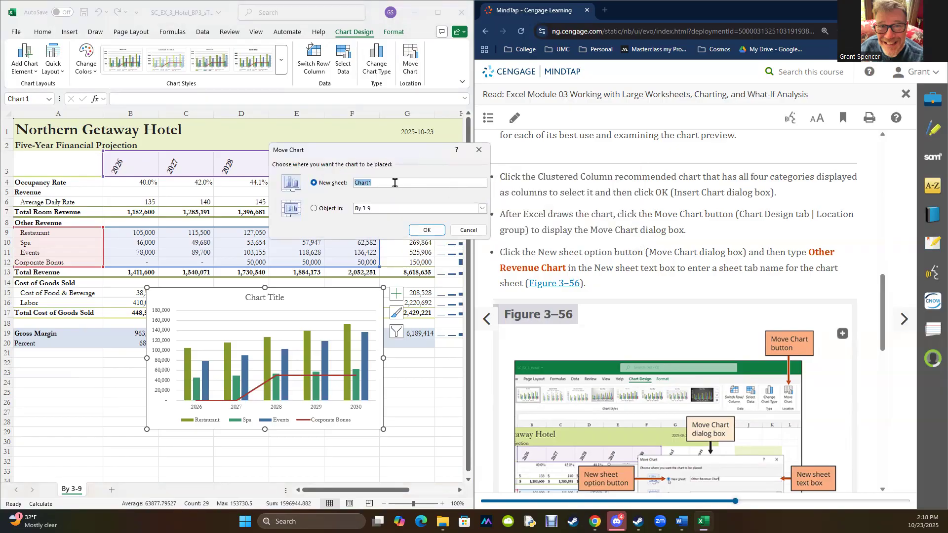
{"action": "type", "text": "Ot"}
{"action": "left_click", "coordinate": [412, 230]}
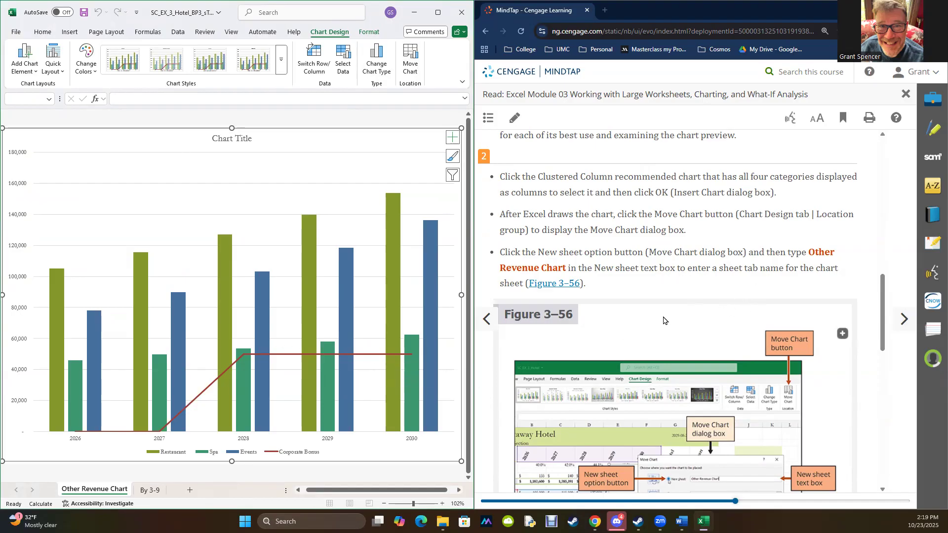
- Compare the chart sheet with Figure 3–57 and advance the textbook to section 3-9b on inserting a chart title
{"action": "scroll", "coordinate": [665, 322], "scroll_direction": "down", "scroll_amount": 3}
{"action": "scroll", "coordinate": [691, 306], "scroll_direction": "down", "scroll_amount": 2}
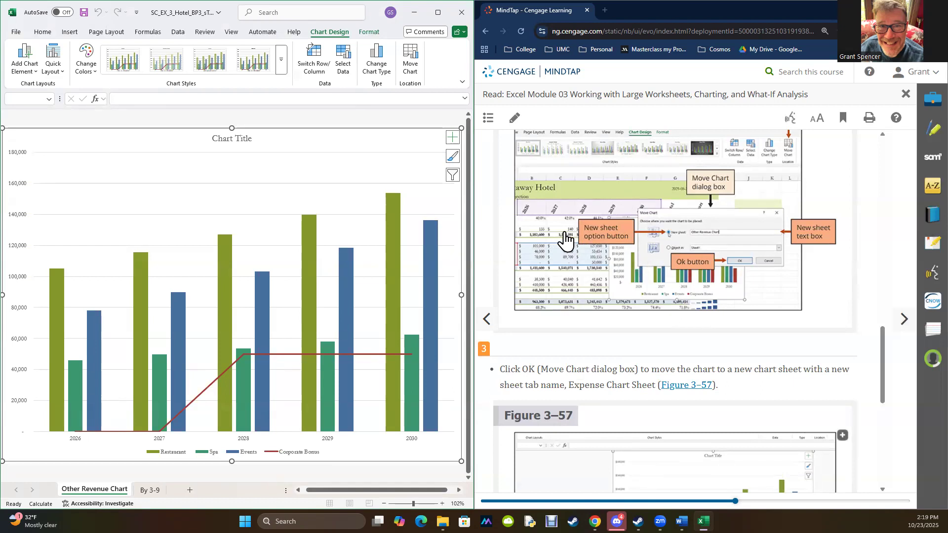
{"action": "scroll", "coordinate": [701, 276], "scroll_direction": "down", "scroll_amount": 4}
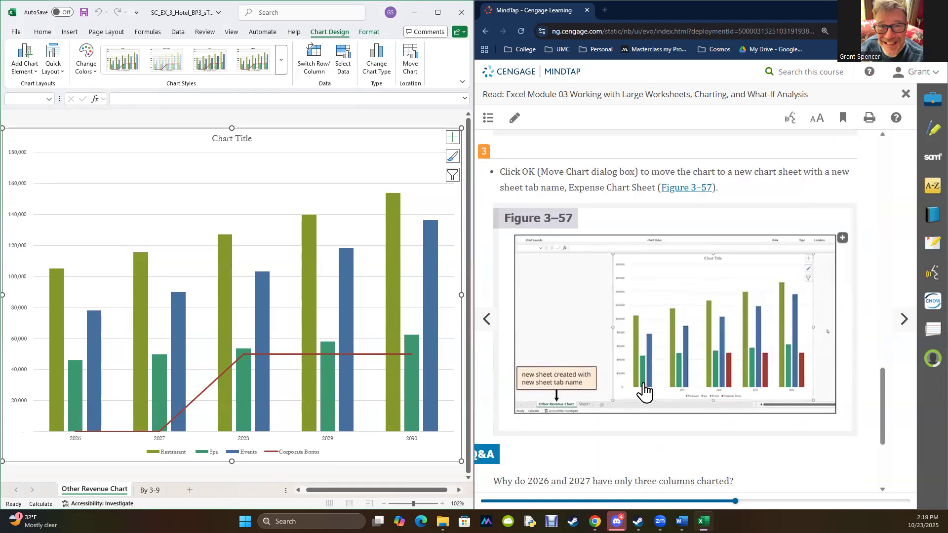
{"action": "scroll", "coordinate": [688, 377], "scroll_direction": "down", "scroll_amount": 1}
{"action": "scroll", "coordinate": [688, 377], "scroll_direction": "down", "scroll_amount": 3}
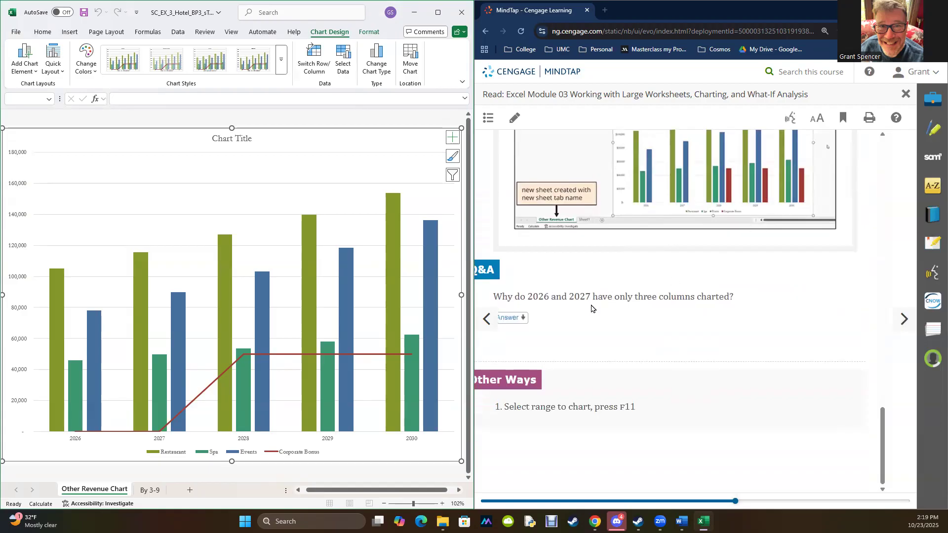
{"action": "left_click", "coordinate": [901, 323]}
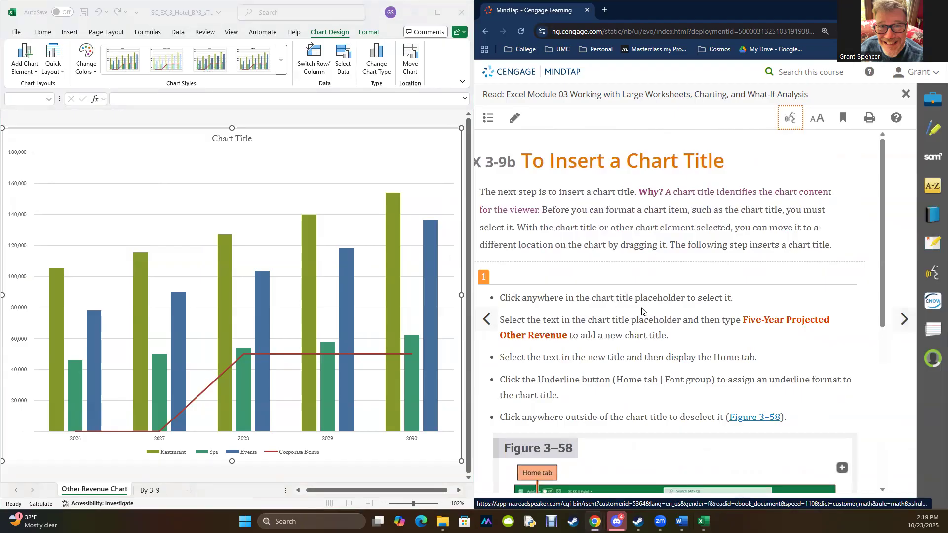
- Replace the chart title placeholder with Five-Year Projected Other Revenue, copied from the textbook instructions
{"action": "left_click", "coordinate": [231, 140]}
{"action": "double_click", "coordinate": [231, 139]}
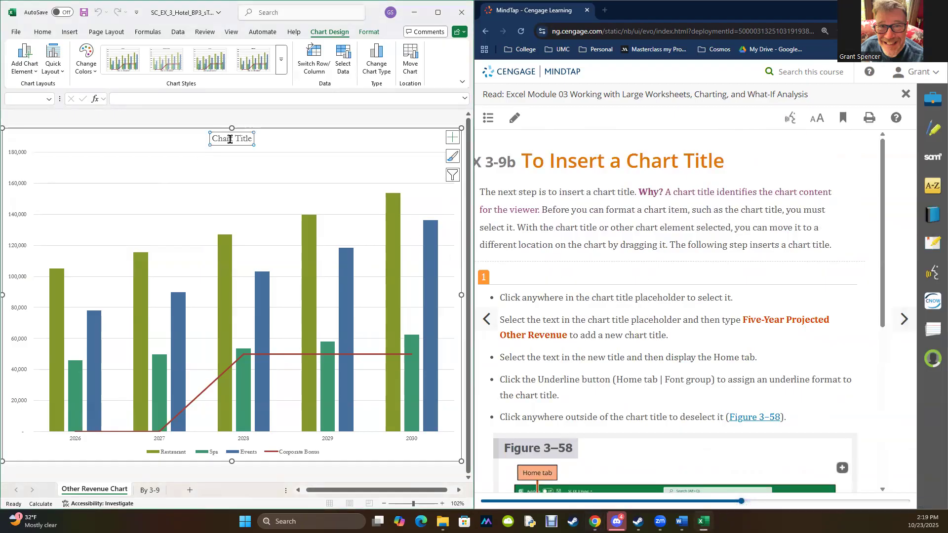
{"action": "left_click", "coordinate": [137, 100]}
{"action": "left_click_drag", "start_coordinate": [744, 320], "coordinate": [568, 335]}
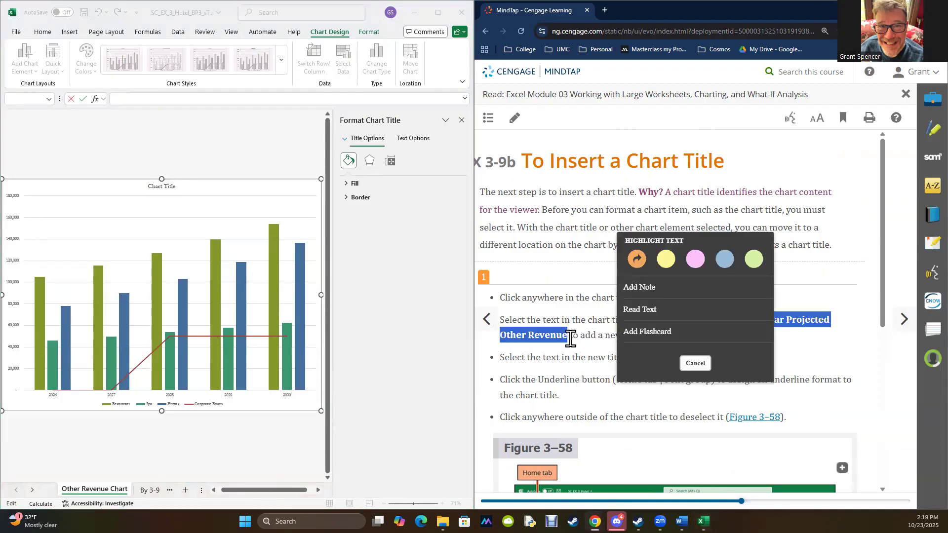
{"action": "key", "text": "ctrl+c"}
{"action": "left_click", "coordinate": [170, 99]}
{"action": "key", "text": "ctrl+v"}
{"action": "key", "text": "Return"}
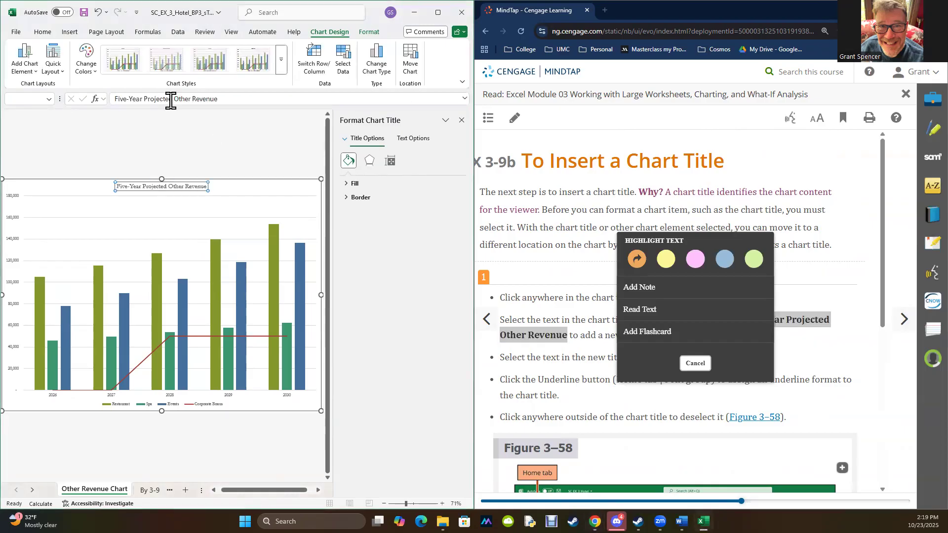
- Underline the Five-Year Projected Other Revenue chart title and deselect it
{"action": "left_click", "coordinate": [541, 380]}
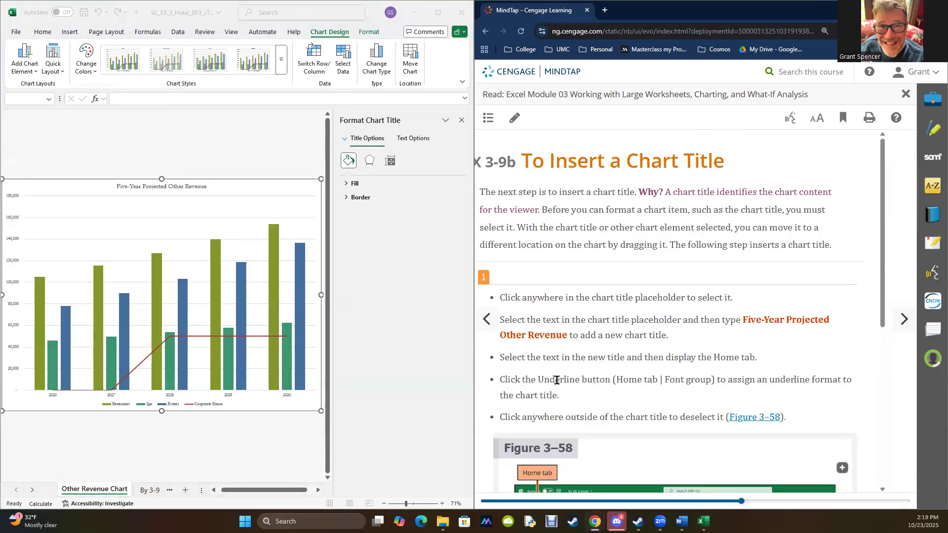
{"action": "left_click", "coordinate": [154, 182]}
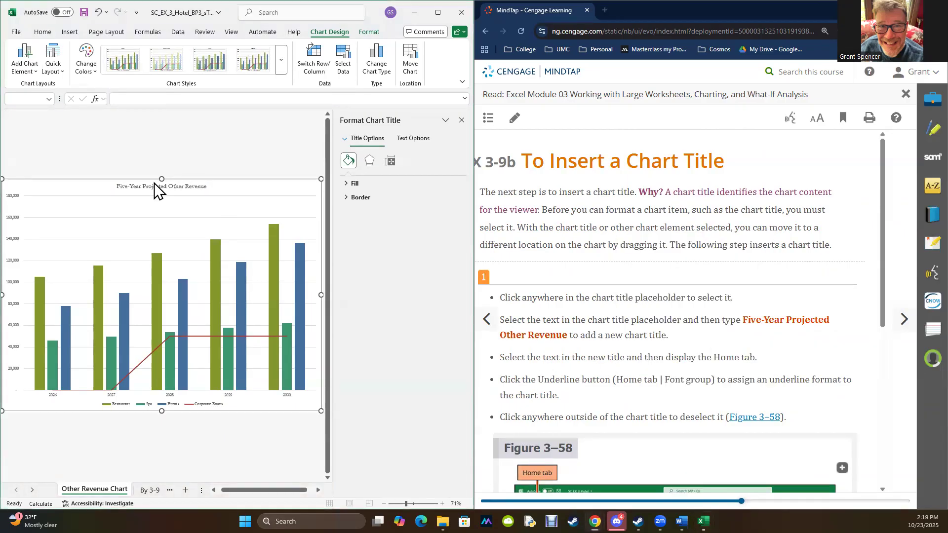
{"action": "left_click", "coordinate": [43, 32]}
{"action": "left_click", "coordinate": [96, 60]}
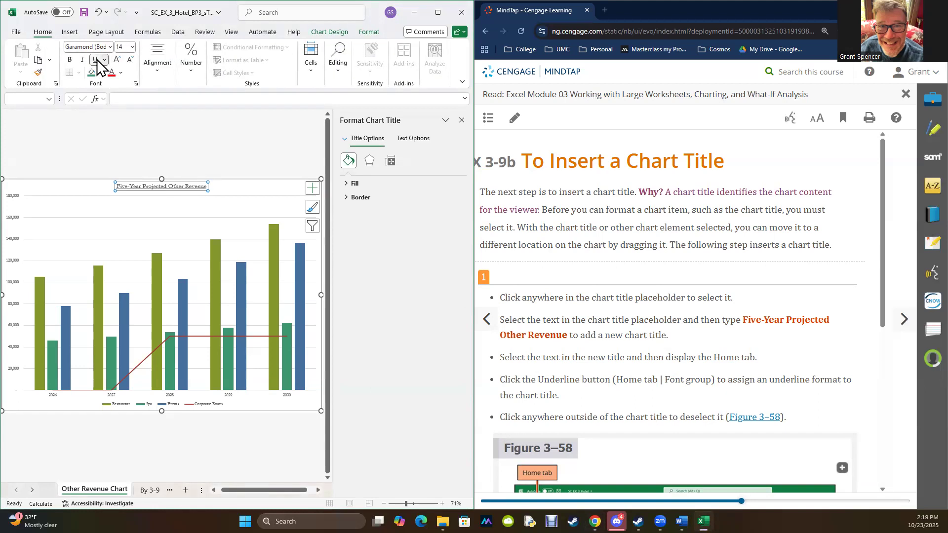
{"action": "left_click", "coordinate": [229, 202]}
- Advance the textbook past Figure 3–58 to section 3-9c on adding data labels and close the Format Plot Area pane
{"action": "scroll", "coordinate": [748, 228], "scroll_direction": "down", "scroll_amount": 5}
{"action": "scroll", "coordinate": [748, 228], "scroll_direction": "down", "scroll_amount": 1}
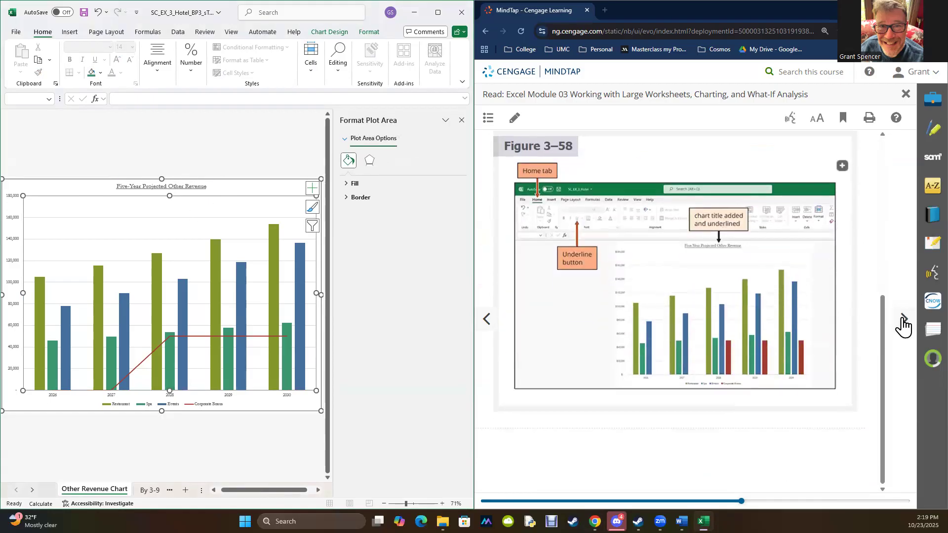
{"action": "left_click", "coordinate": [904, 319]}
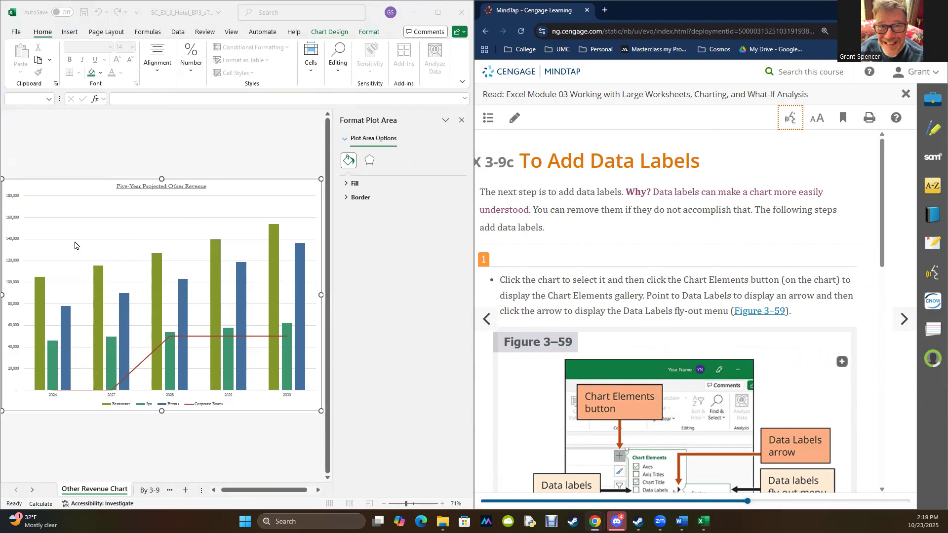
{"action": "left_click", "coordinate": [462, 122]}
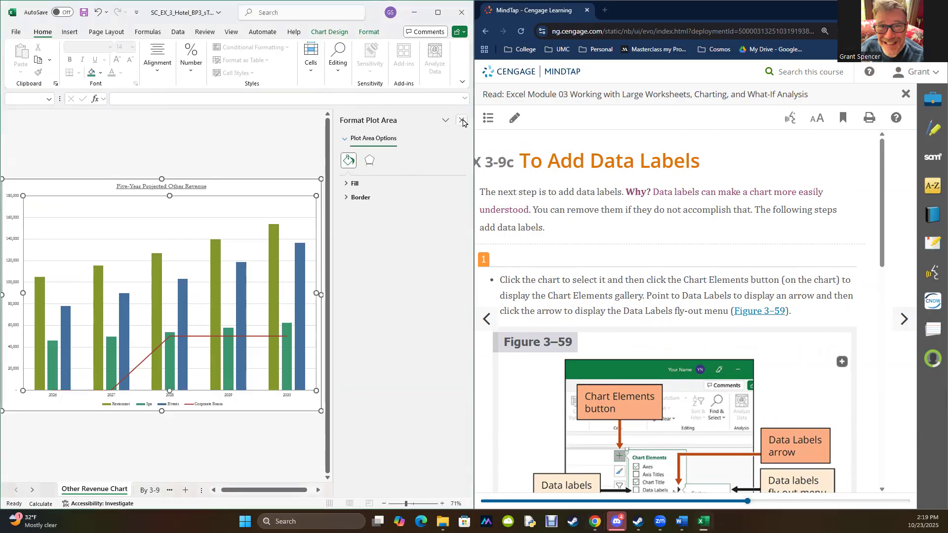
{"action": "left_click", "coordinate": [462, 121]}
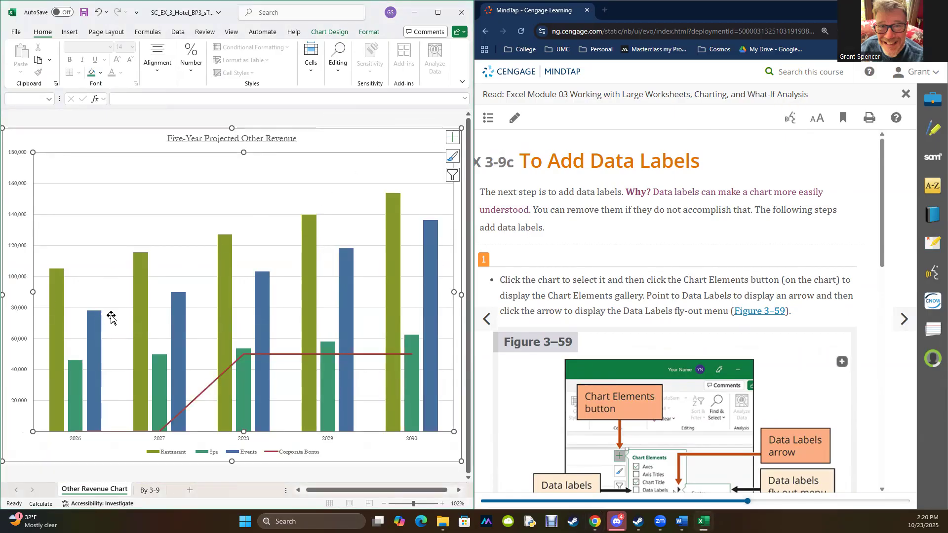
- Add data labels at the Outside End position to the other revenue chart and close the Chart Elements gallery
{"action": "left_click", "coordinate": [291, 354]}
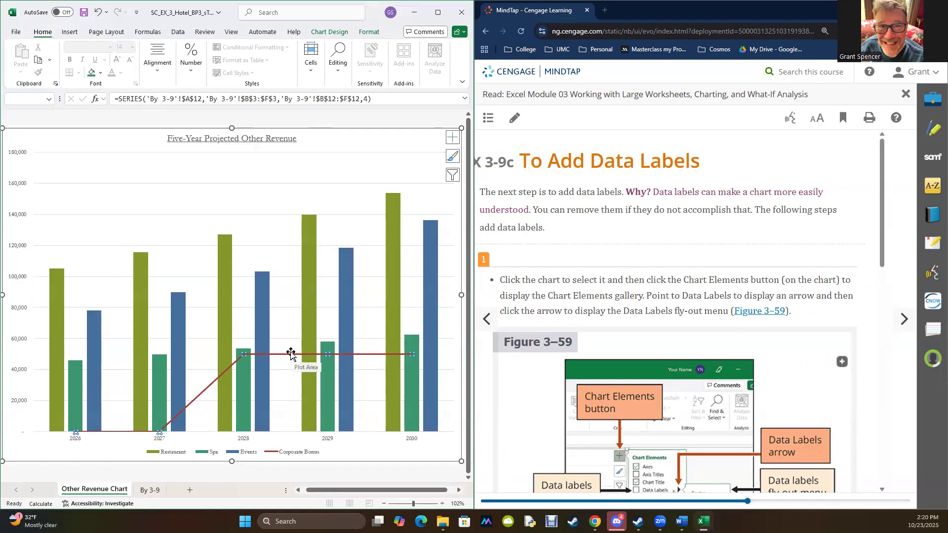
{"action": "left_click", "coordinate": [221, 171]}
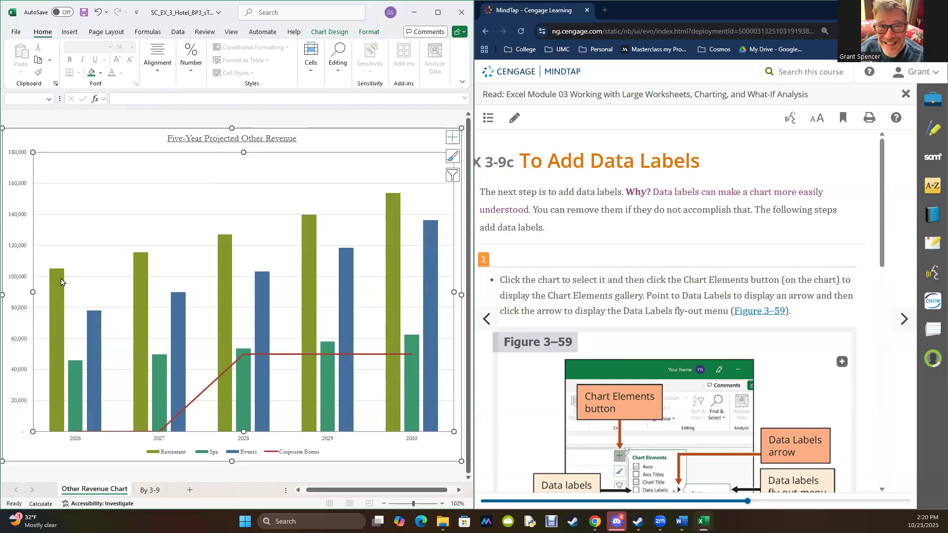
{"action": "mouse_move", "coordinate": [58, 284]}
{"action": "left_click", "coordinate": [453, 138]}
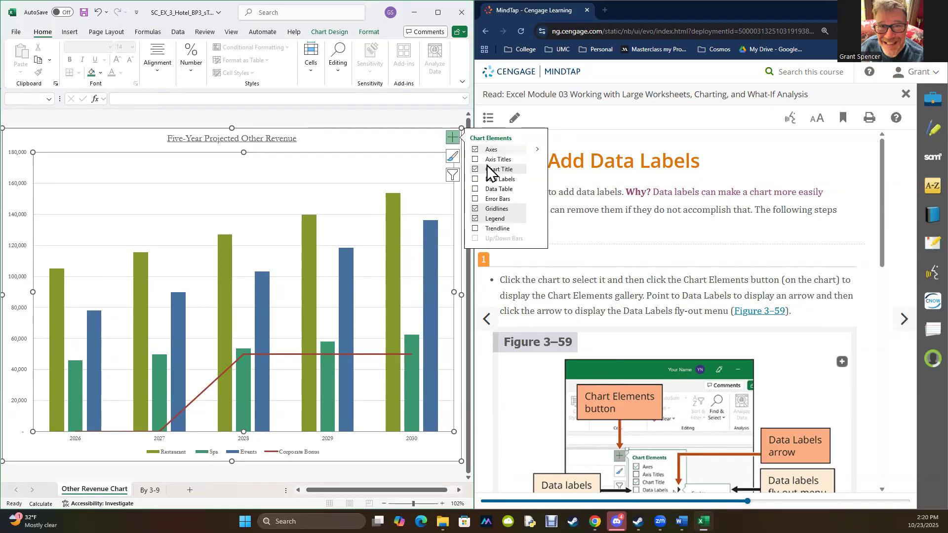
{"action": "mouse_move", "coordinate": [485, 182]}
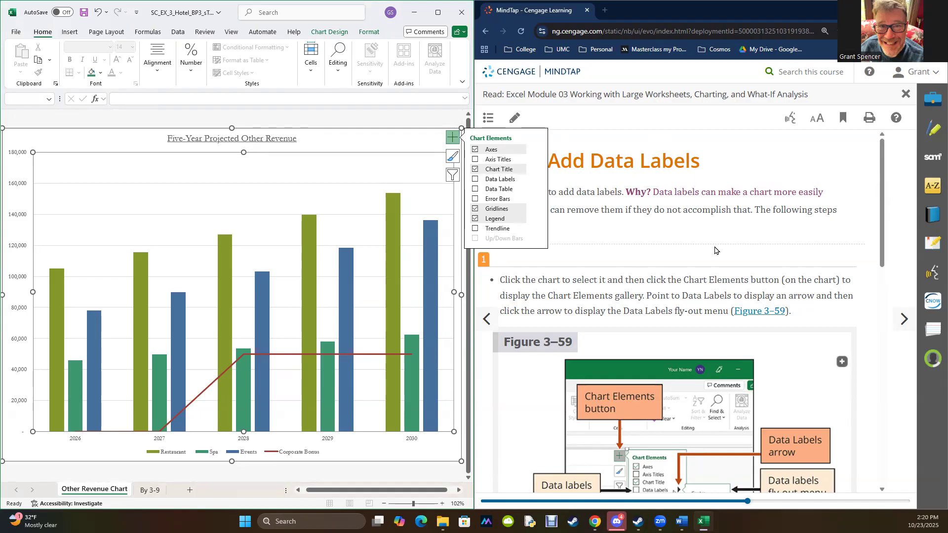
{"action": "scroll", "coordinate": [716, 249], "scroll_direction": "down", "scroll_amount": 3}
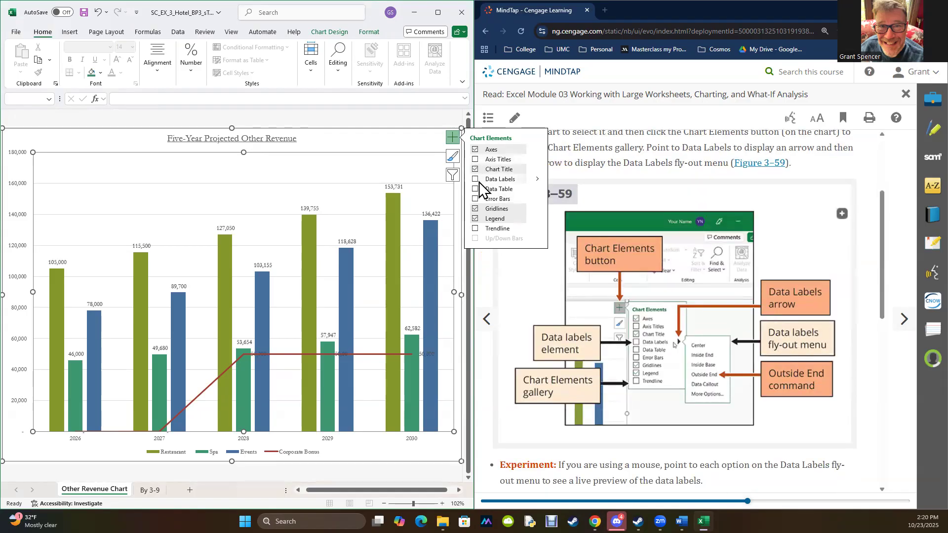
{"action": "left_click", "coordinate": [538, 179]}
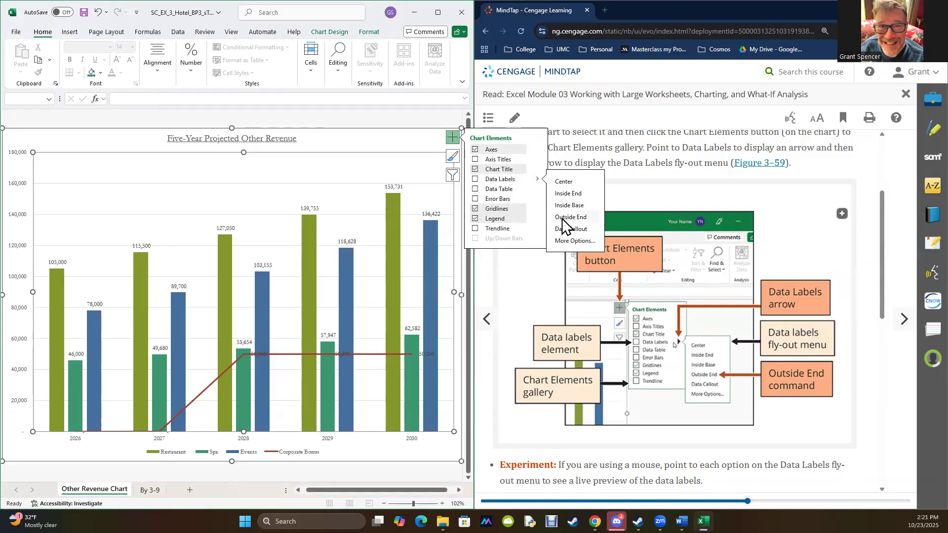
{"action": "left_click", "coordinate": [564, 225]}
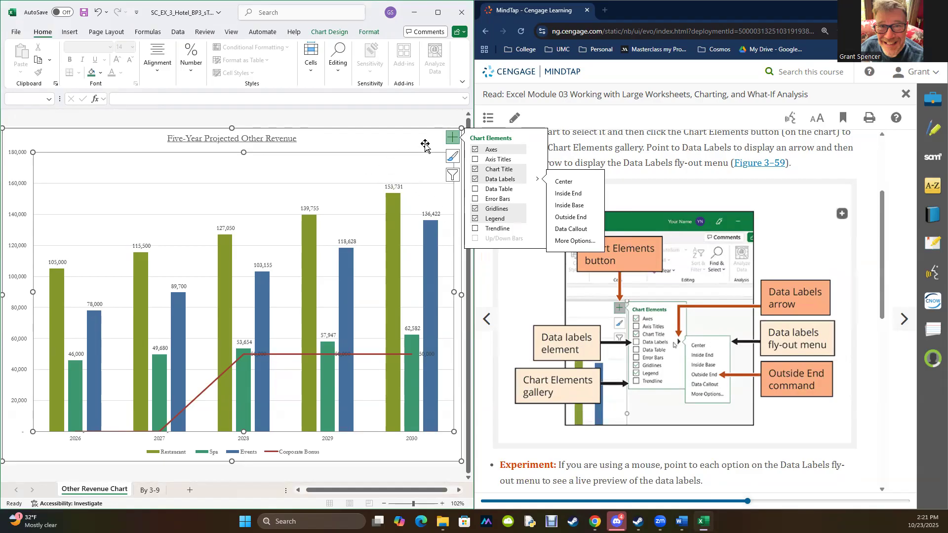
{"action": "left_click", "coordinate": [450, 139]}
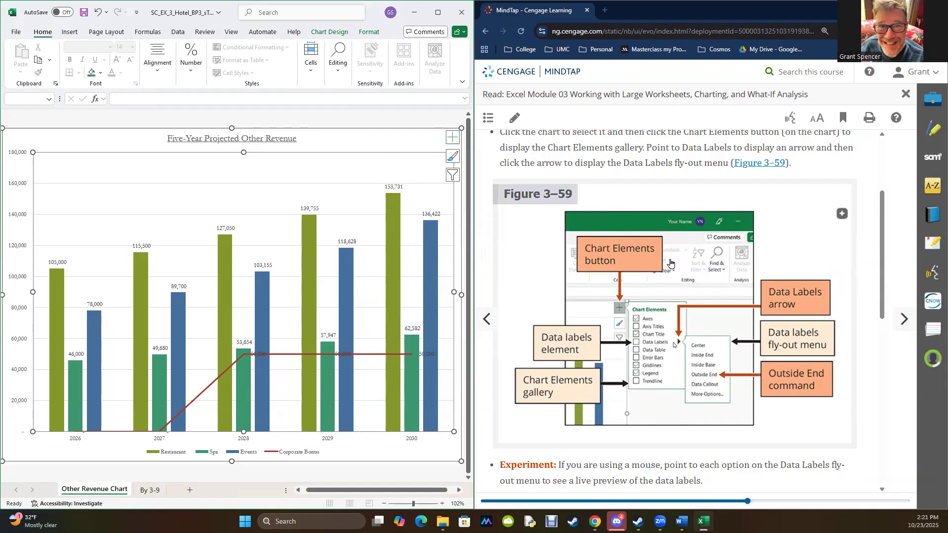
- Compare the labelled chart with Figure 3–60 and advance the textbook to section 3-9d on applying chart filters
{"action": "scroll", "coordinate": [670, 263], "scroll_direction": "down", "scroll_amount": 5}
{"action": "scroll", "coordinate": [728, 271], "scroll_direction": "down", "scroll_amount": 3}
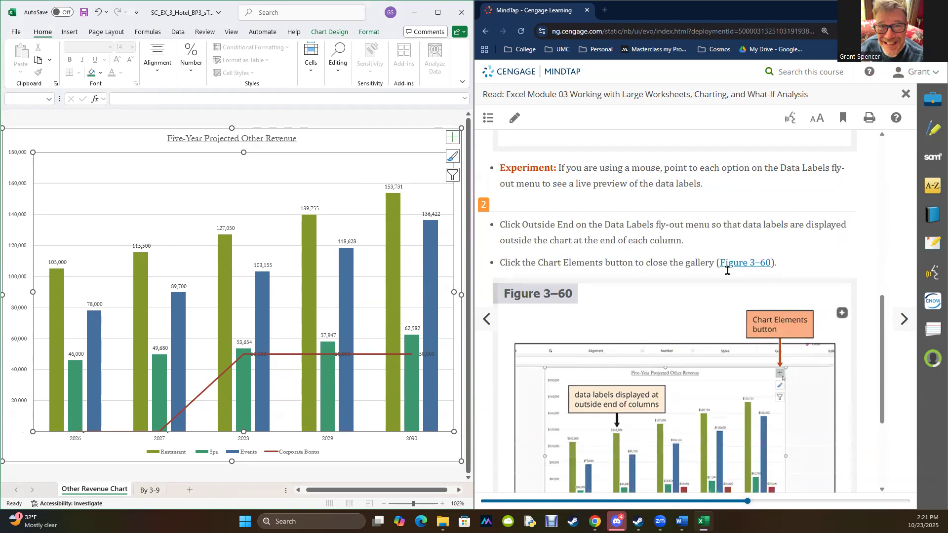
{"action": "scroll", "coordinate": [727, 271], "scroll_direction": "down", "scroll_amount": 2}
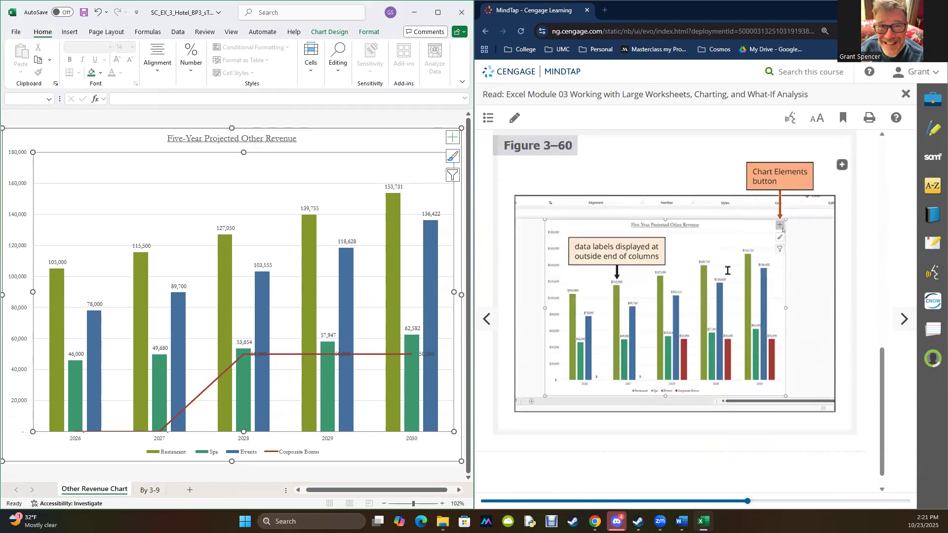
{"action": "left_click", "coordinate": [903, 319]}
{"action": "left_click", "coordinate": [903, 319]}
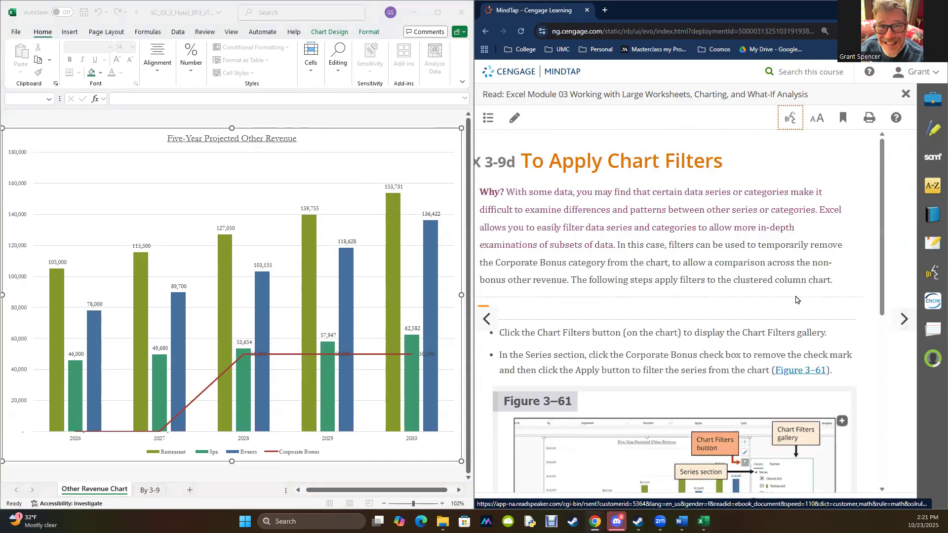
{"action": "scroll", "coordinate": [796, 299], "scroll_direction": "down", "scroll_amount": 1}
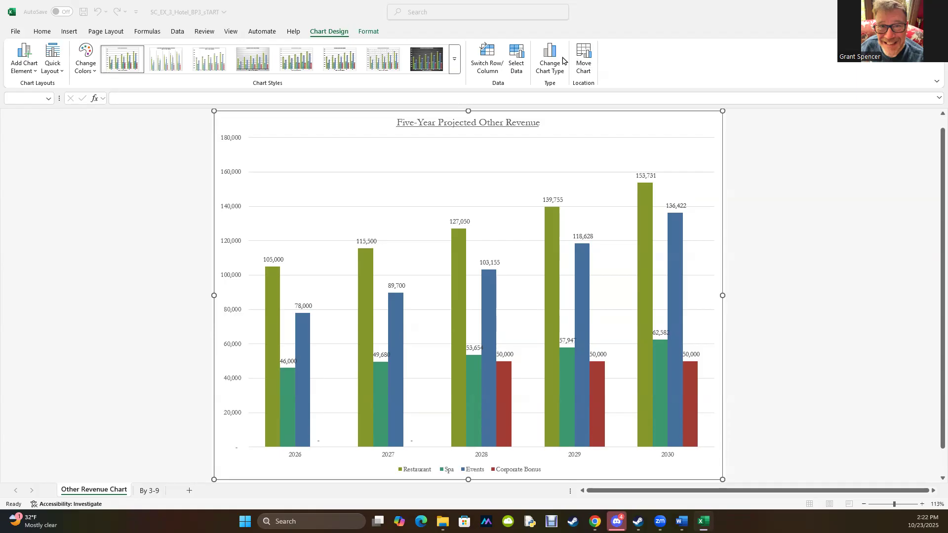
- Set the chart type to the first Clustered Column layout after previewing Combo, and place the workbook window beside the textbook
{"action": "left_click", "coordinate": [320, 35]}
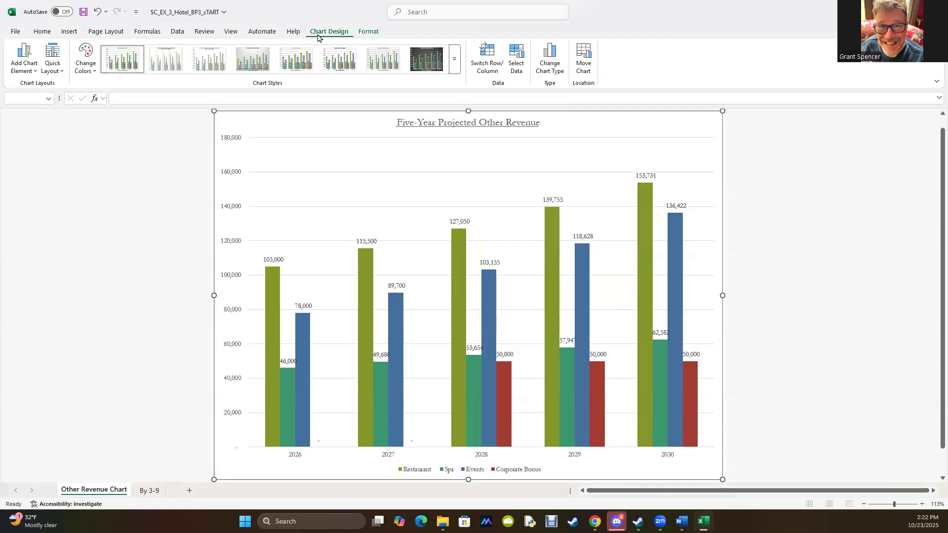
{"action": "left_click", "coordinate": [549, 63]}
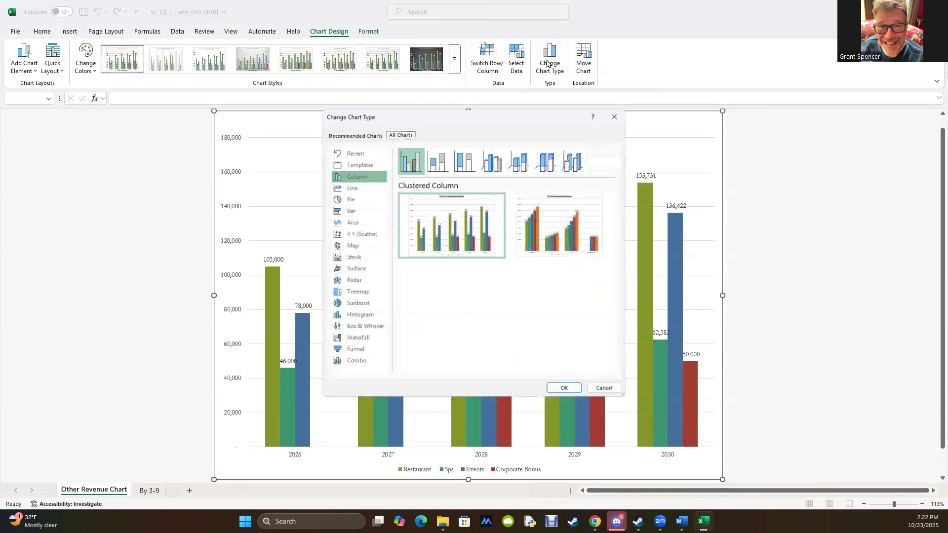
{"action": "left_click", "coordinate": [349, 366]}
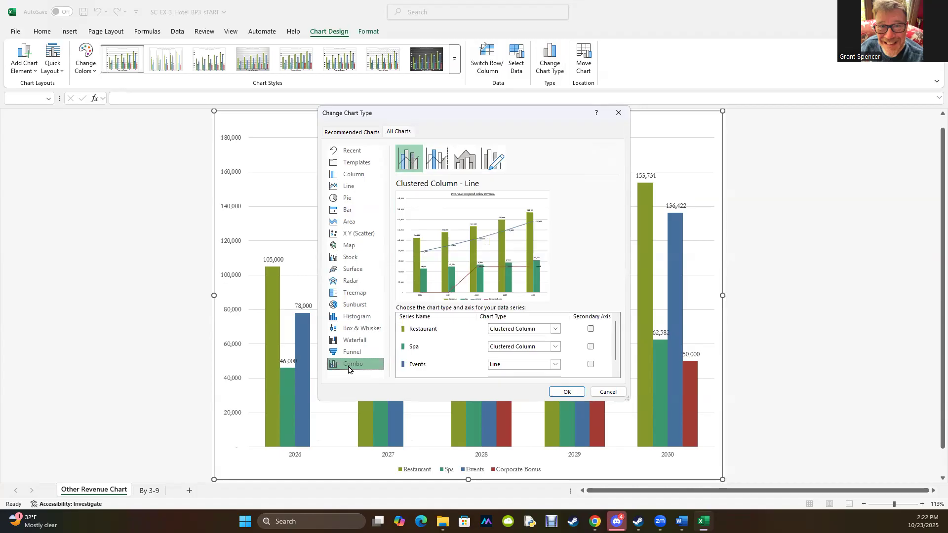
{"action": "left_click", "coordinate": [352, 174]}
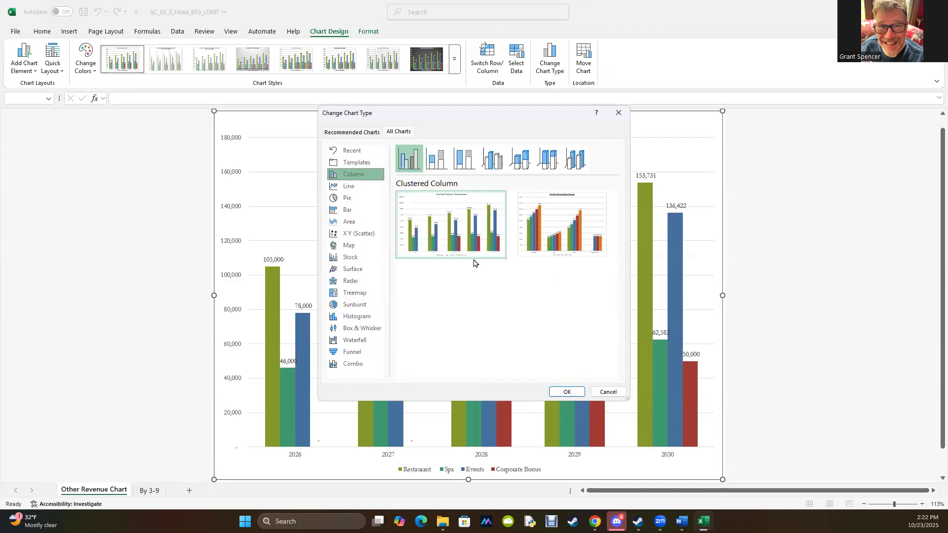
{"action": "mouse_move", "coordinate": [463, 257]}
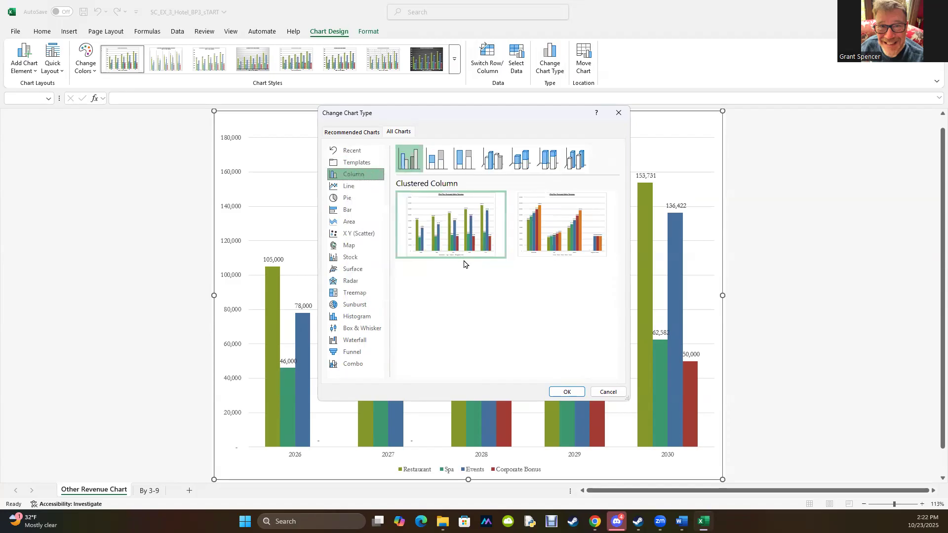
{"action": "left_click", "coordinate": [566, 392]}
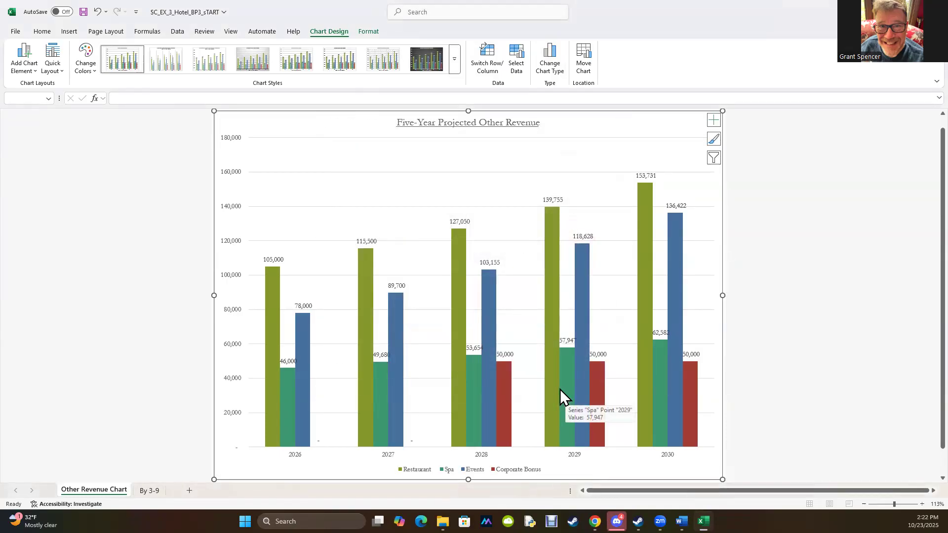
{"action": "left_click_drag", "start_coordinate": [763, 14], "coordinate": [1, 109]}
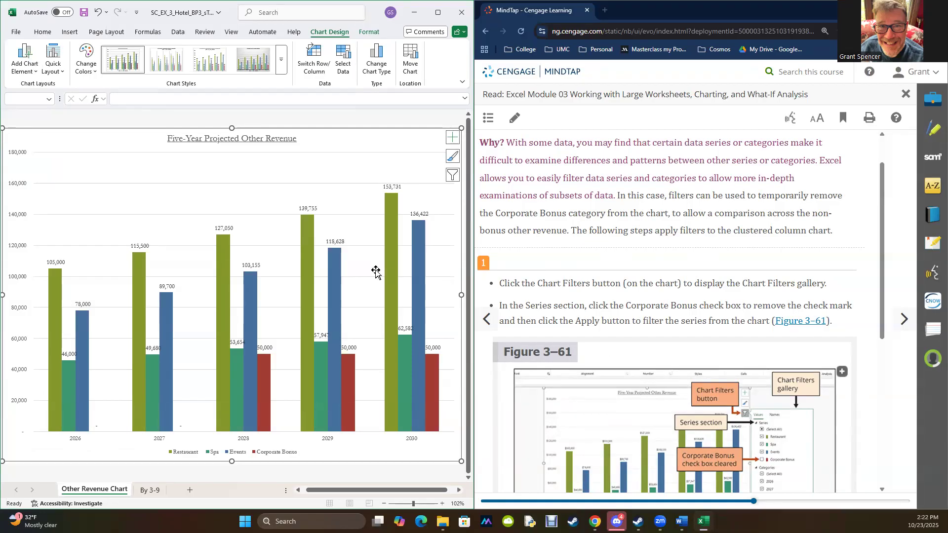
- Filter the Corporate Bonus series out of the chart and close the Chart Filters gallery
{"action": "left_click", "coordinate": [450, 177]}
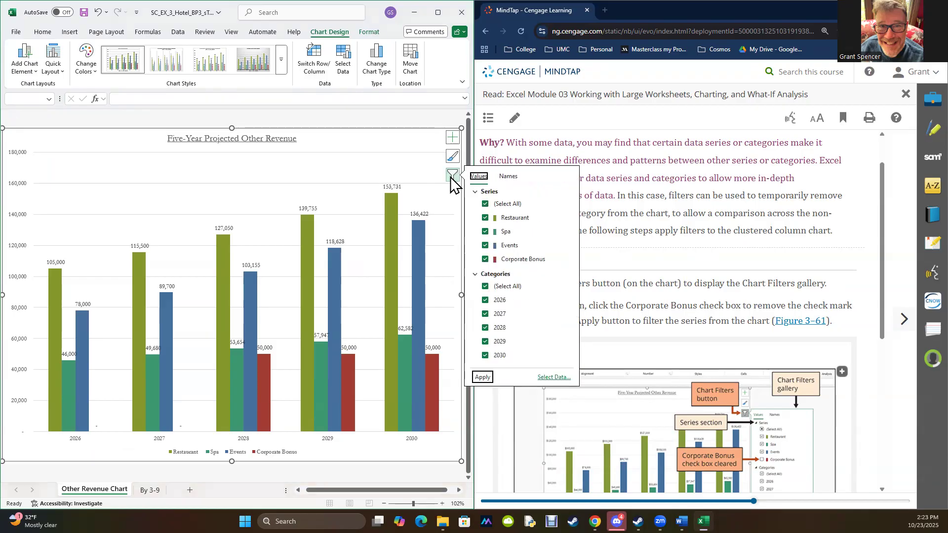
{"action": "left_click", "coordinate": [485, 259]}
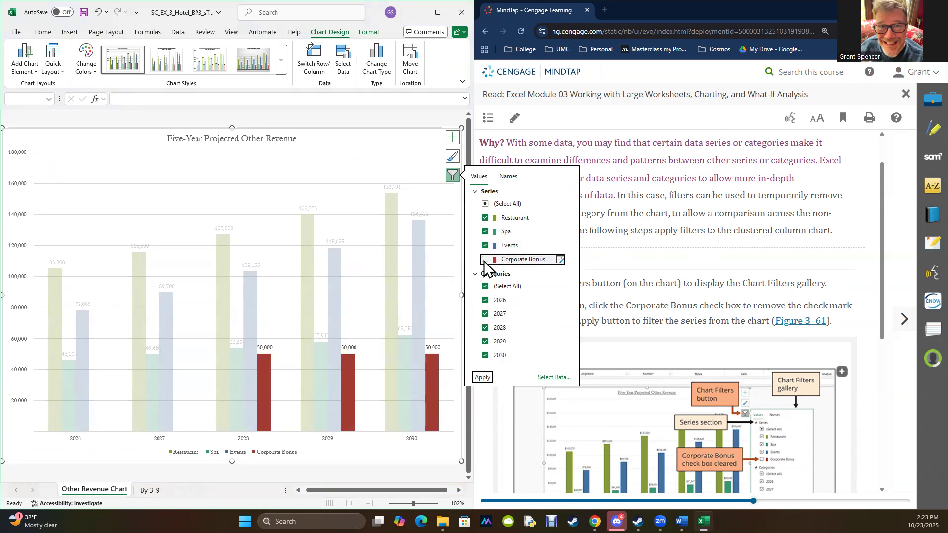
{"action": "left_click", "coordinate": [482, 378]}
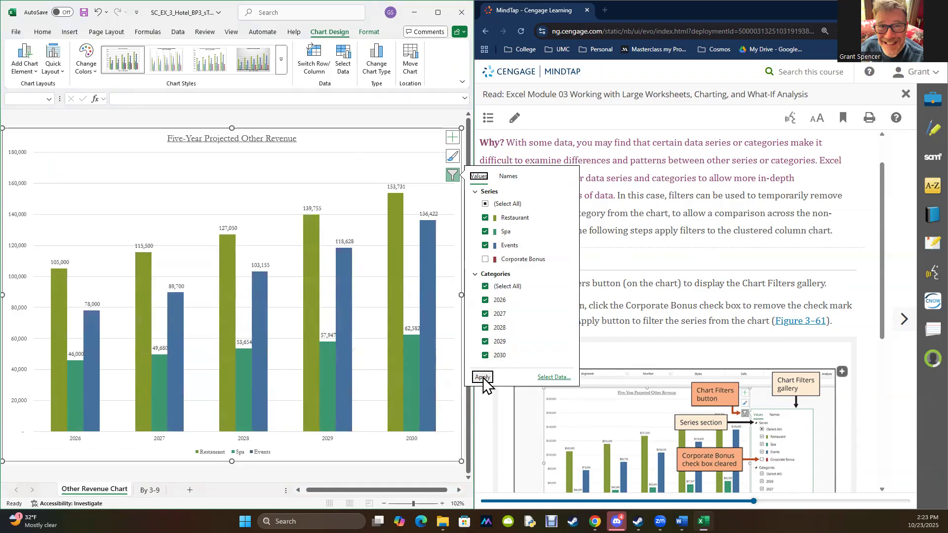
{"action": "left_click", "coordinate": [672, 254]}
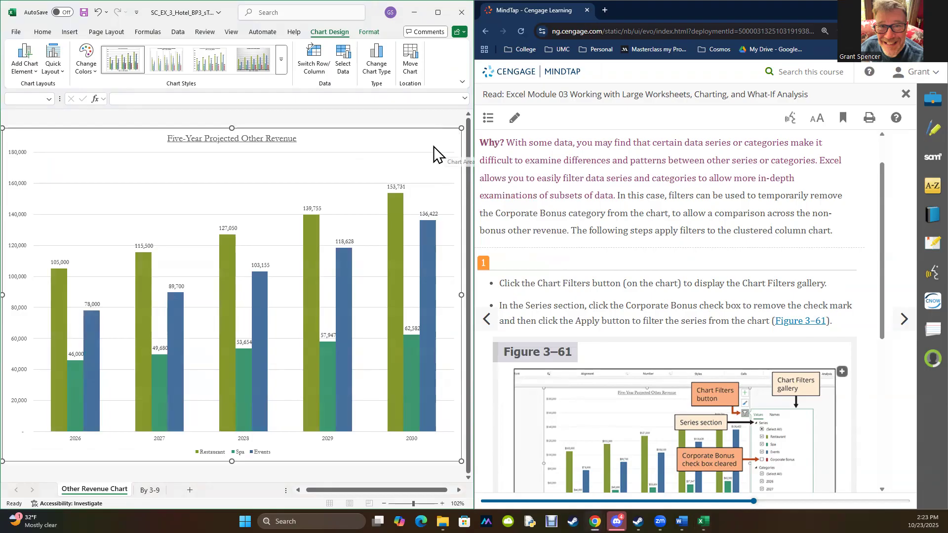
- Review the chart elements and data source settings, cancel without changes, and view the remaining chart filter instructions in the textbook
{"action": "left_click", "coordinate": [453, 139]}
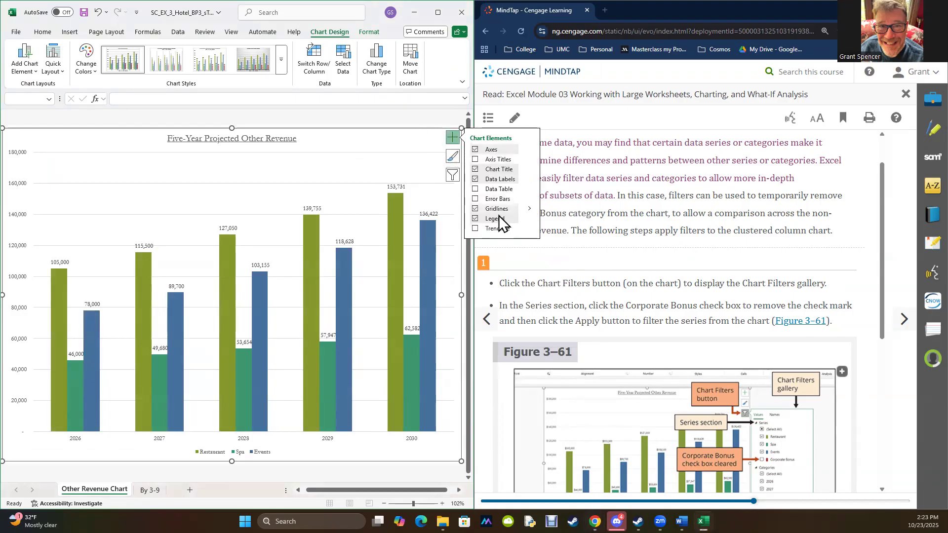
{"action": "left_click", "coordinate": [453, 175]}
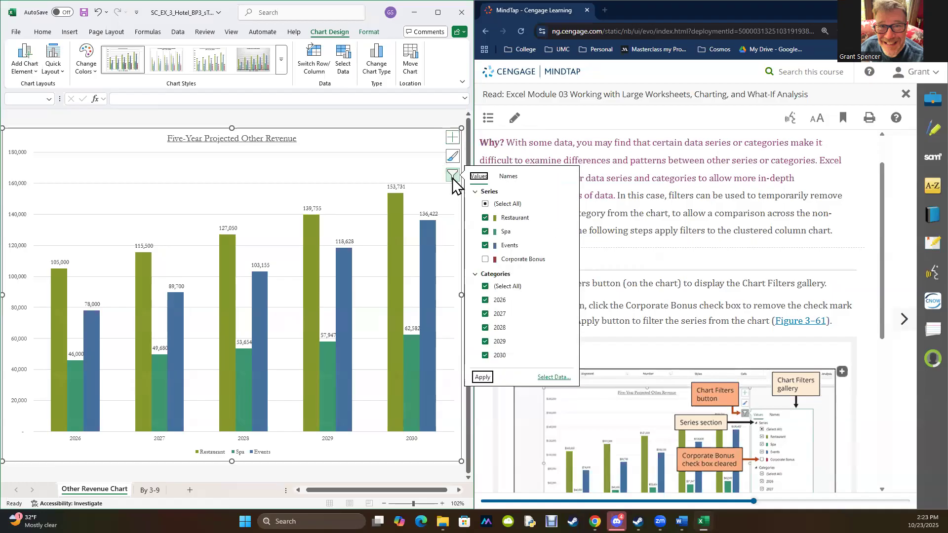
{"action": "left_click", "coordinate": [552, 377]}
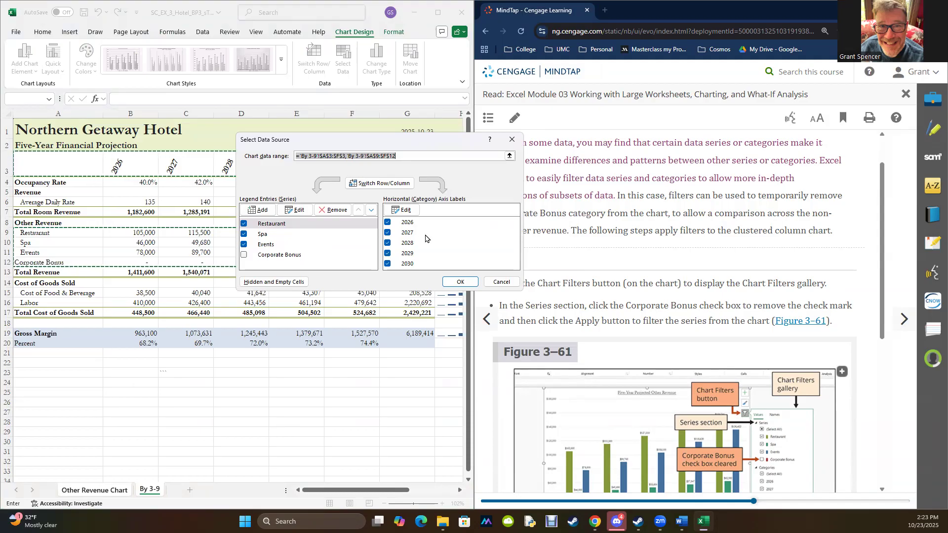
{"action": "left_click", "coordinate": [500, 282]}
{"action": "scroll", "coordinate": [625, 392], "scroll_direction": "down", "scroll_amount": 5}
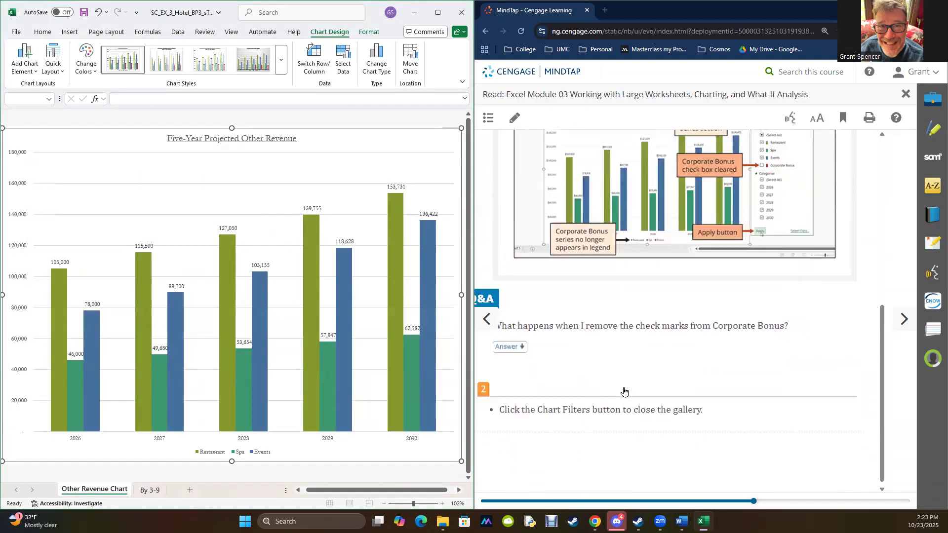
- Advance the textbook to section 3-9e and add a primary vertical axis title to the chart, closing the Chart Elements gallery
{"action": "left_click", "coordinate": [904, 320]}
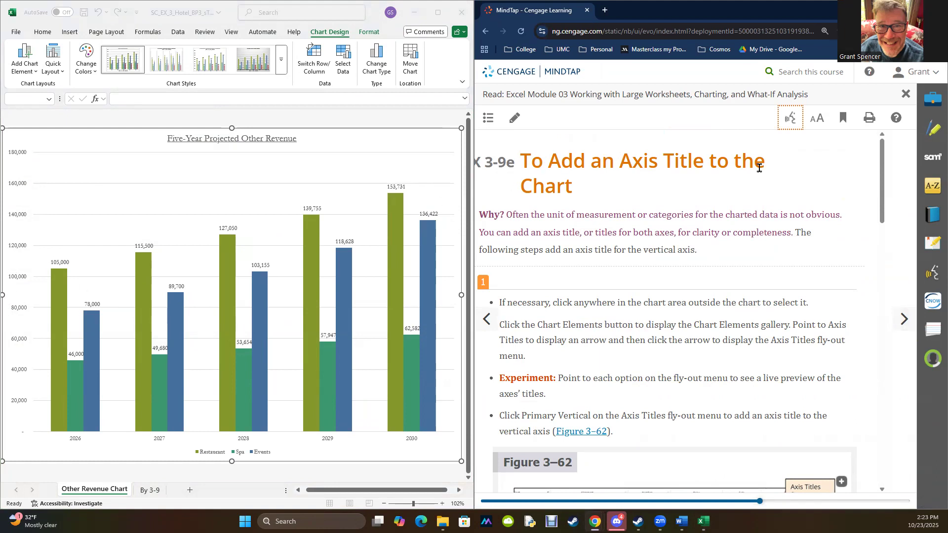
{"action": "scroll", "coordinate": [648, 314], "scroll_direction": "down", "scroll_amount": 5}
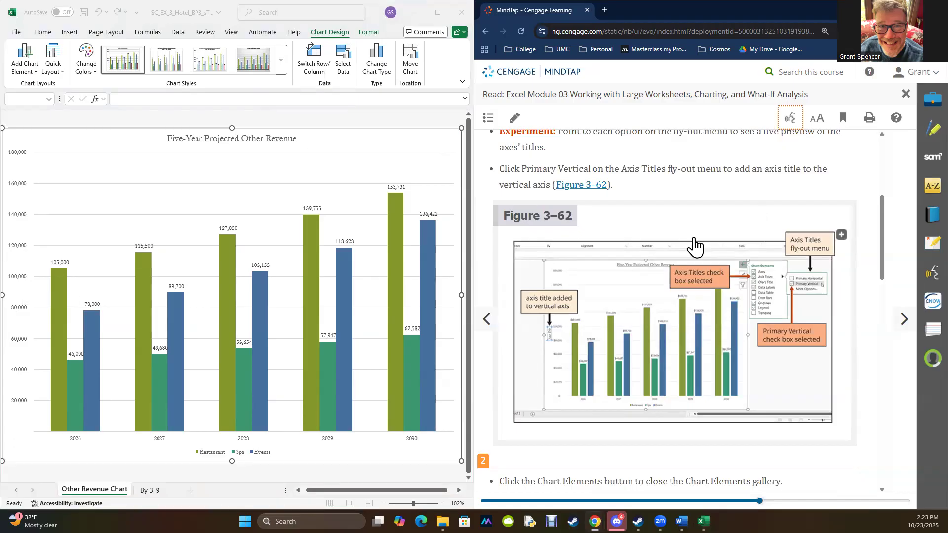
{"action": "scroll", "coordinate": [698, 243], "scroll_direction": "up", "scroll_amount": 3}
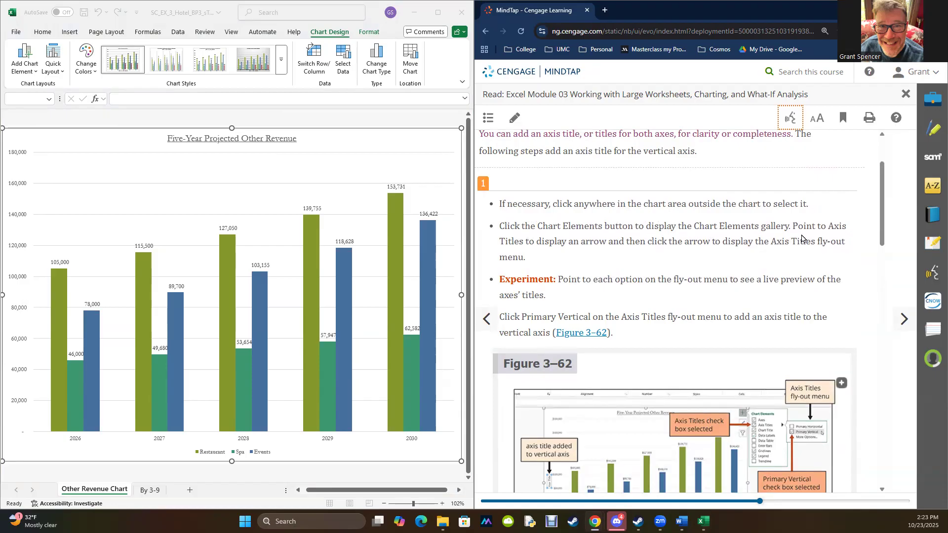
{"action": "left_click", "coordinate": [382, 156]}
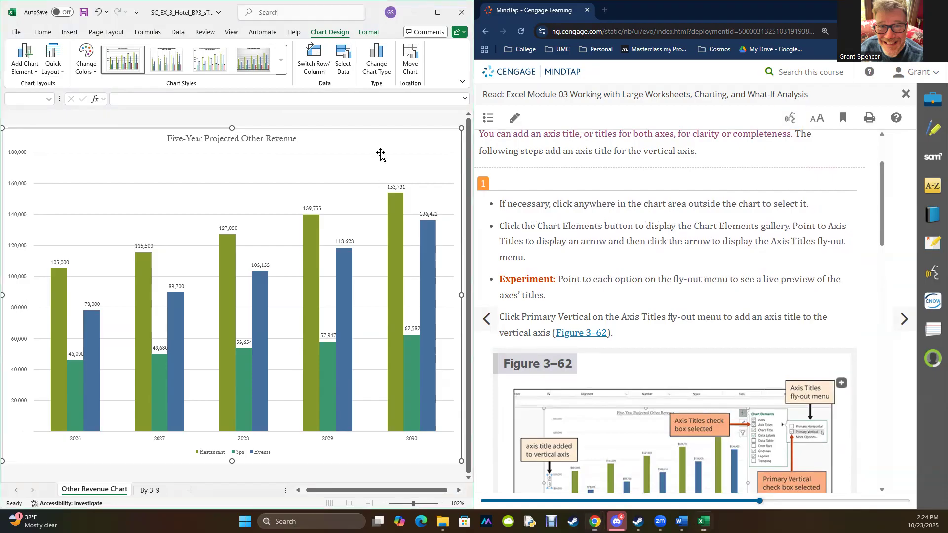
{"action": "left_click", "coordinate": [456, 140]}
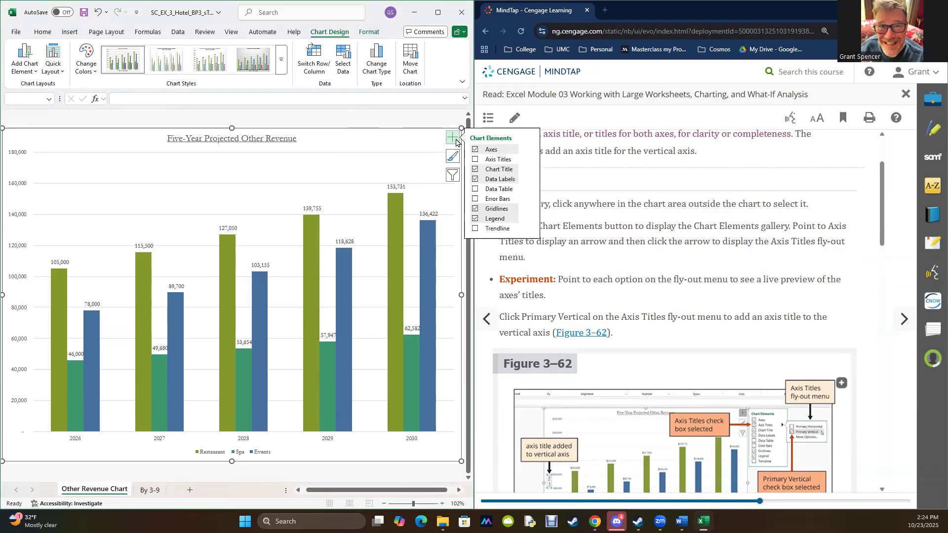
{"action": "mouse_move", "coordinate": [491, 160]}
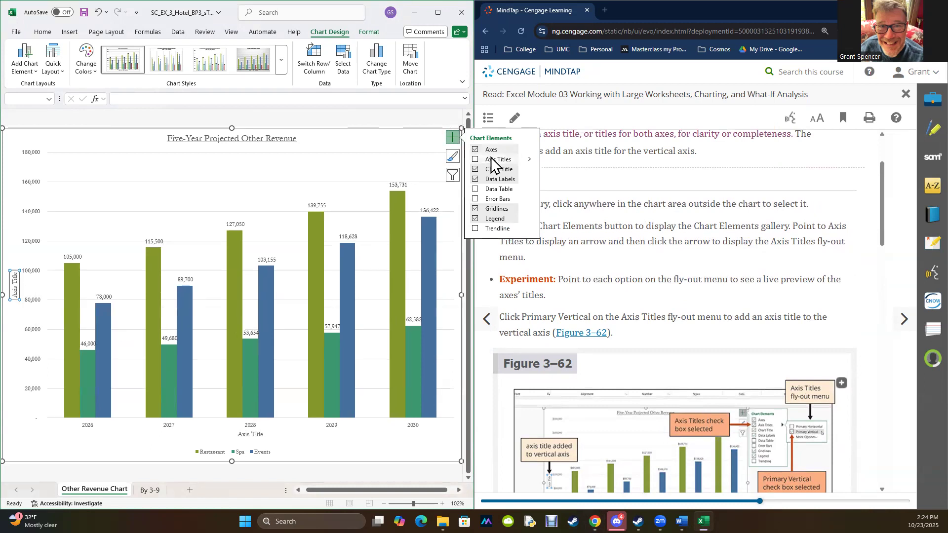
{"action": "left_click", "coordinate": [531, 158]}
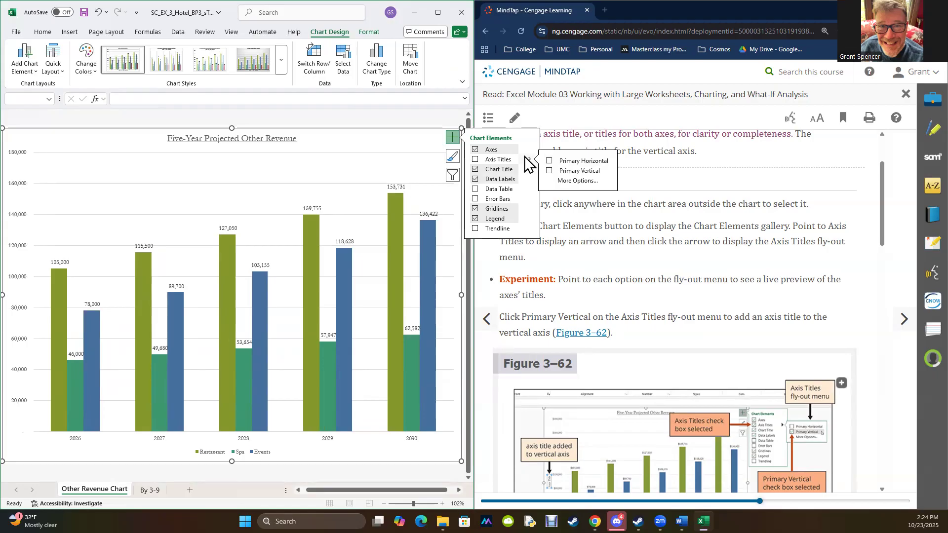
{"action": "left_click", "coordinate": [550, 172]}
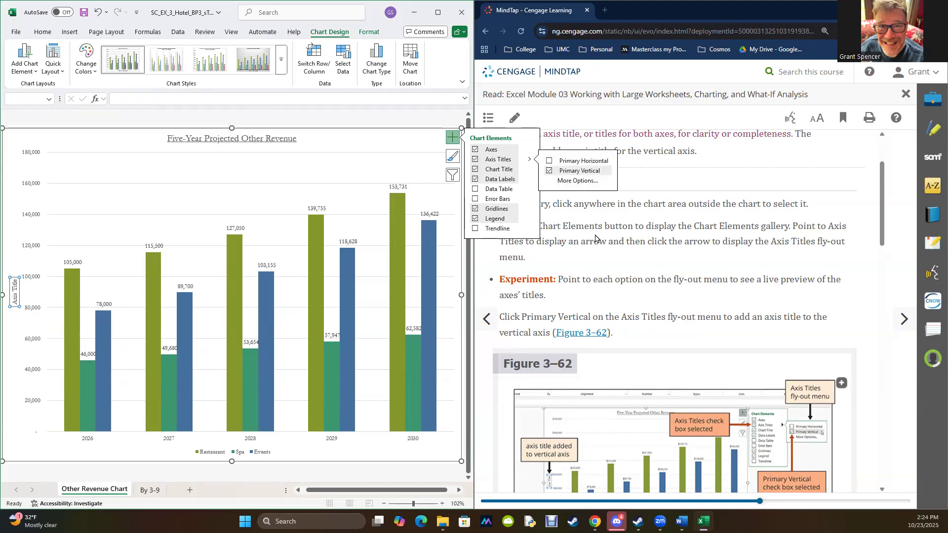
{"action": "left_click", "coordinate": [452, 138]}
- Replace the placeholder text of the vertical axis title with $
{"action": "scroll", "coordinate": [635, 296], "scroll_direction": "down", "scroll_amount": 5}
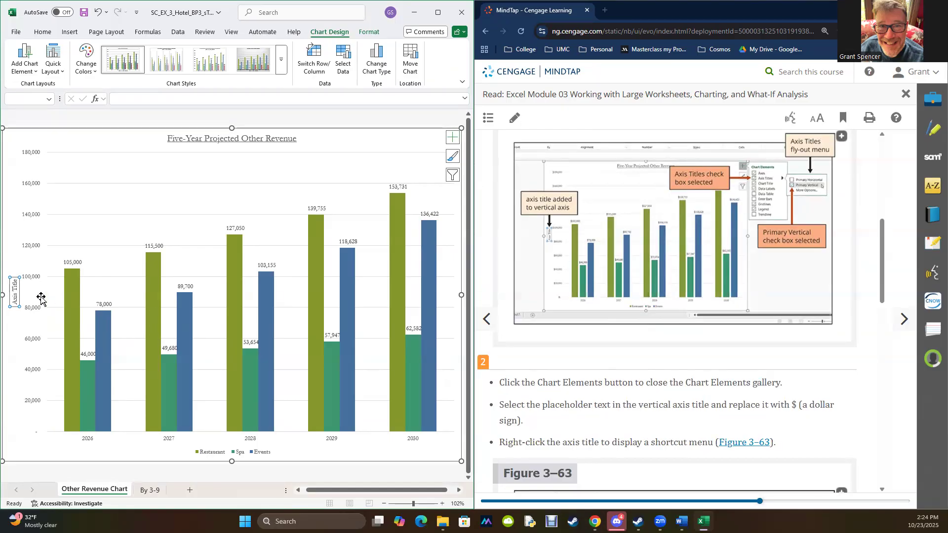
{"action": "triple_click", "coordinate": [14, 292]}
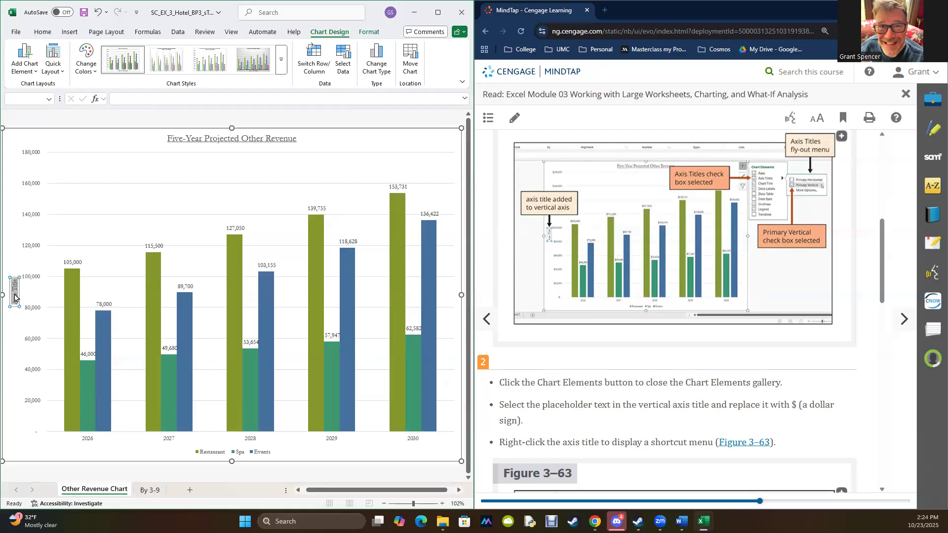
{"action": "type", "text": "$"}
{"action": "left_click", "coordinate": [9, 332]}
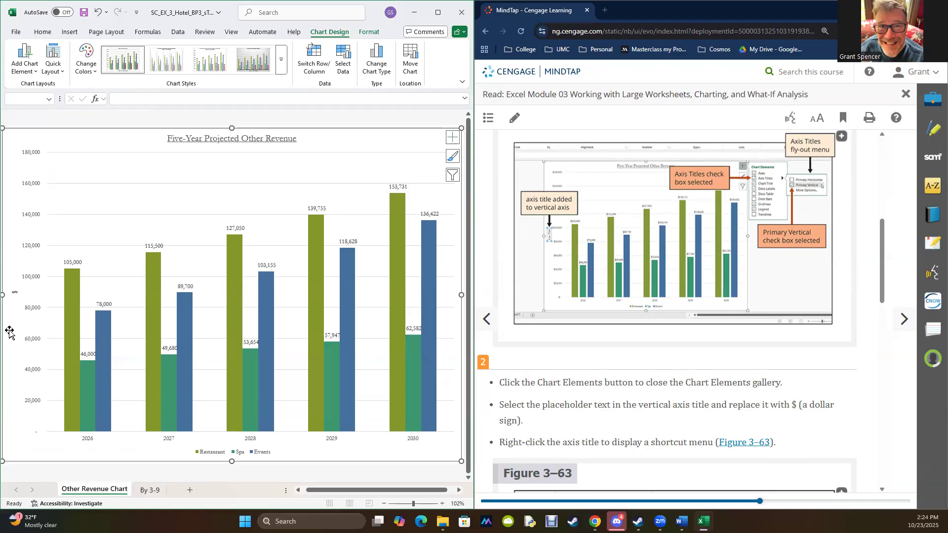
- Set the vertical axis title's text direction to Horizontal in the alignment settings and close the Format Axis Title pane
{"action": "scroll", "coordinate": [664, 255], "scroll_direction": "down", "scroll_amount": 3}
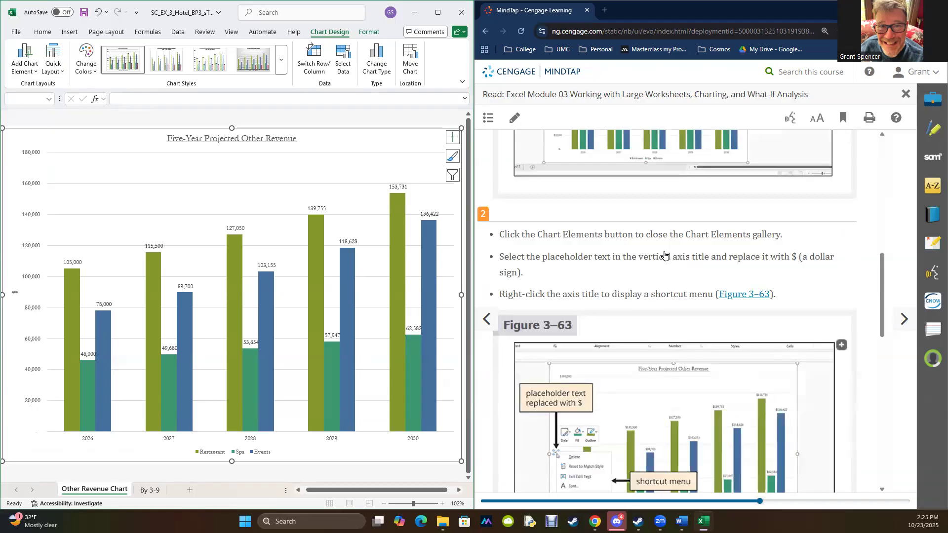
{"action": "scroll", "coordinate": [664, 255], "scroll_direction": "down", "scroll_amount": 2}
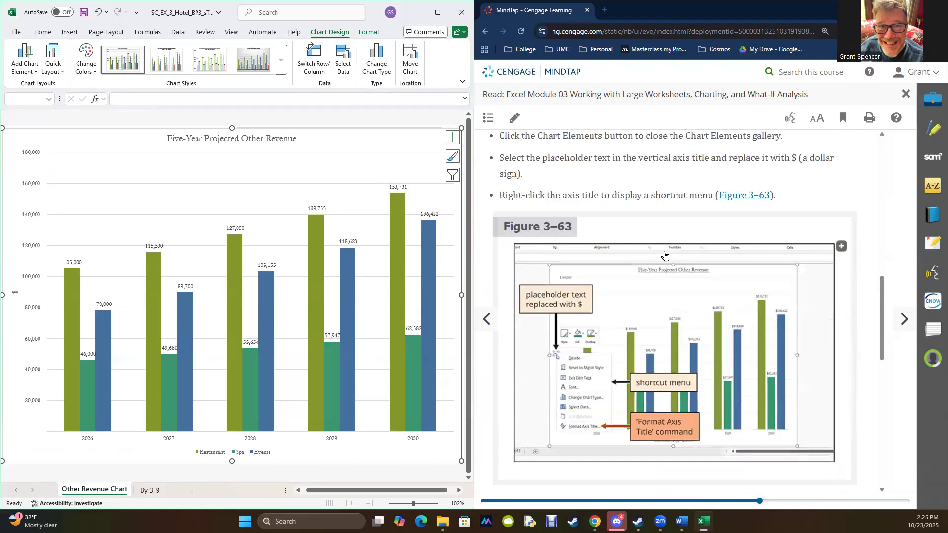
{"action": "left_click", "coordinate": [13, 292]}
{"action": "right_click", "coordinate": [13, 292]}
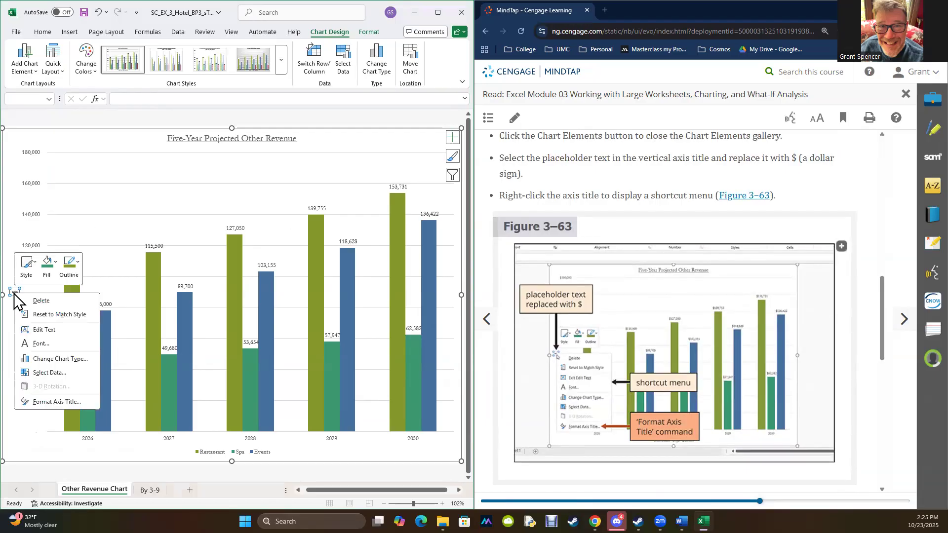
{"action": "left_click", "coordinate": [57, 403]}
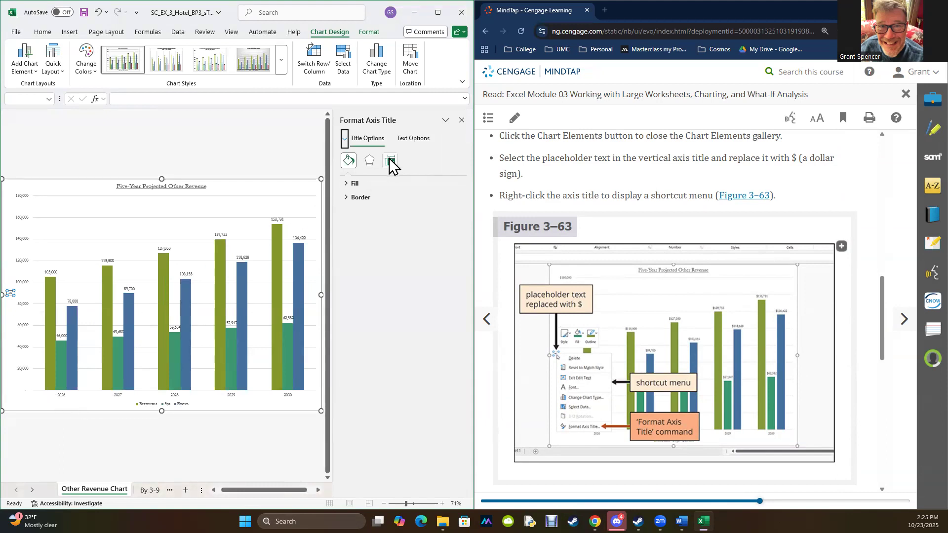
{"action": "scroll", "coordinate": [479, 195], "scroll_direction": "down", "scroll_amount": 7}
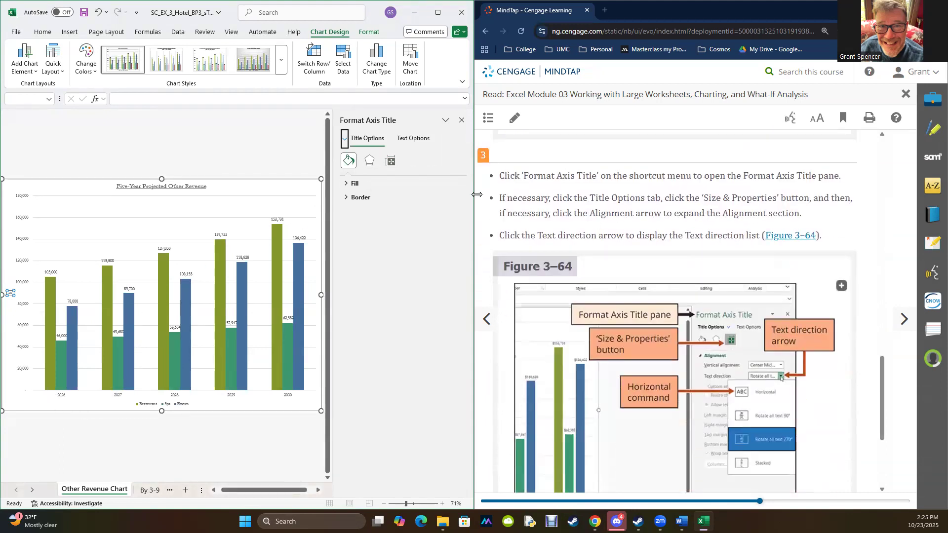
{"action": "left_click", "coordinate": [390, 162]}
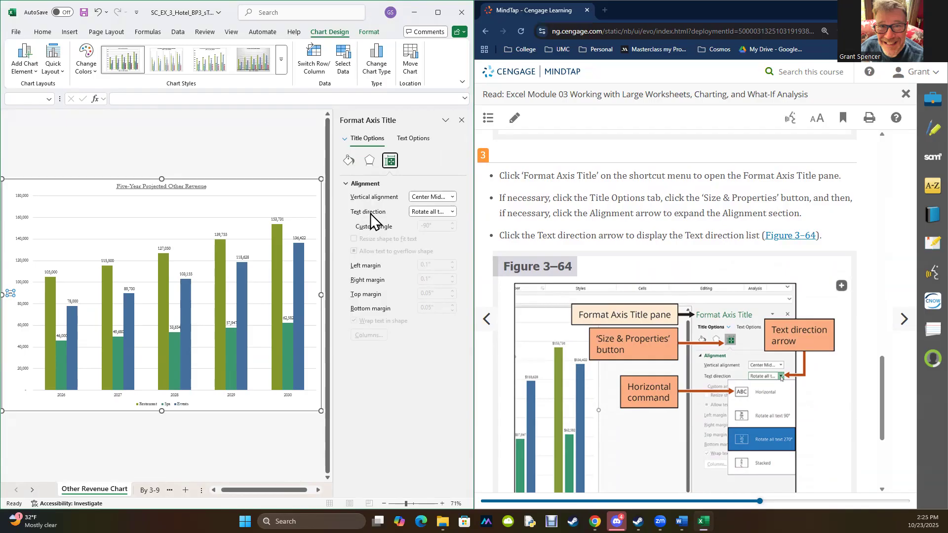
{"action": "left_click", "coordinate": [453, 212]}
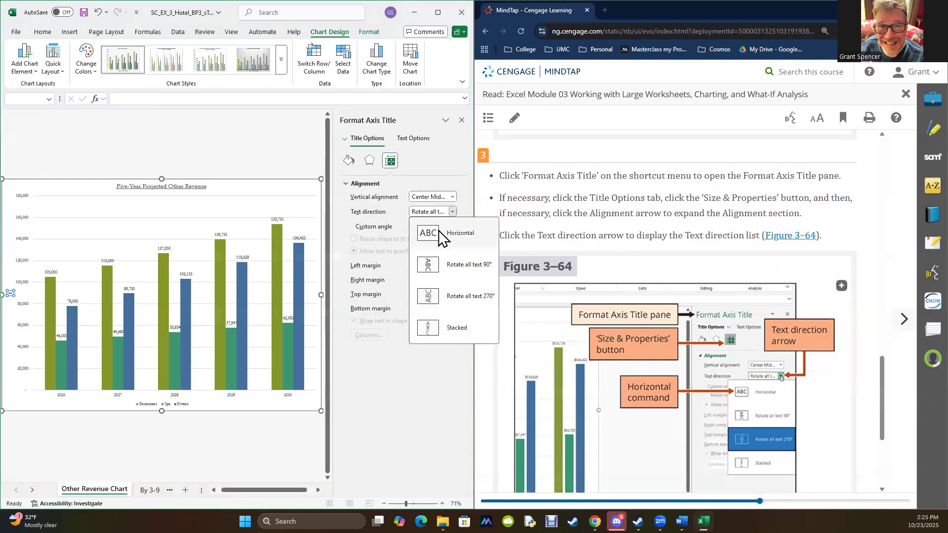
{"action": "left_click", "coordinate": [438, 230]}
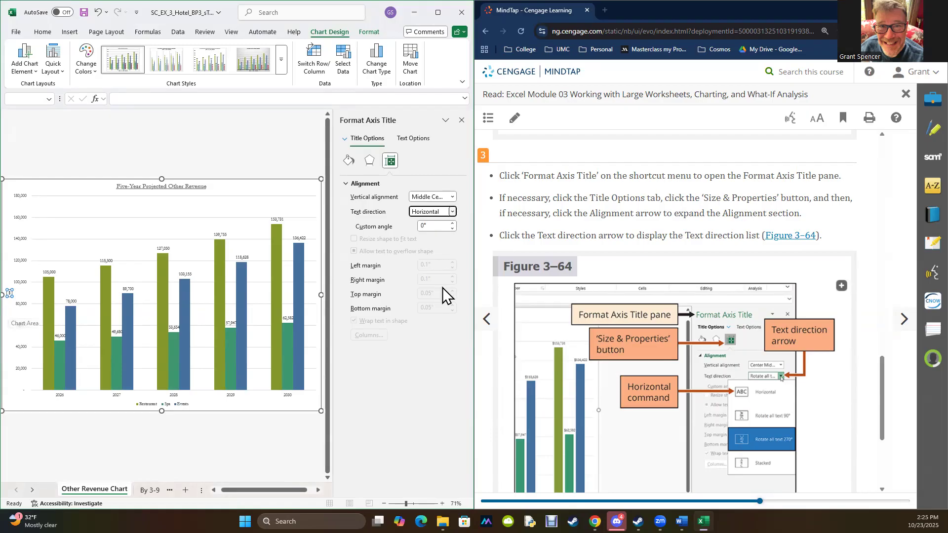
{"action": "scroll", "coordinate": [599, 306], "scroll_direction": "down", "scroll_amount": 4}
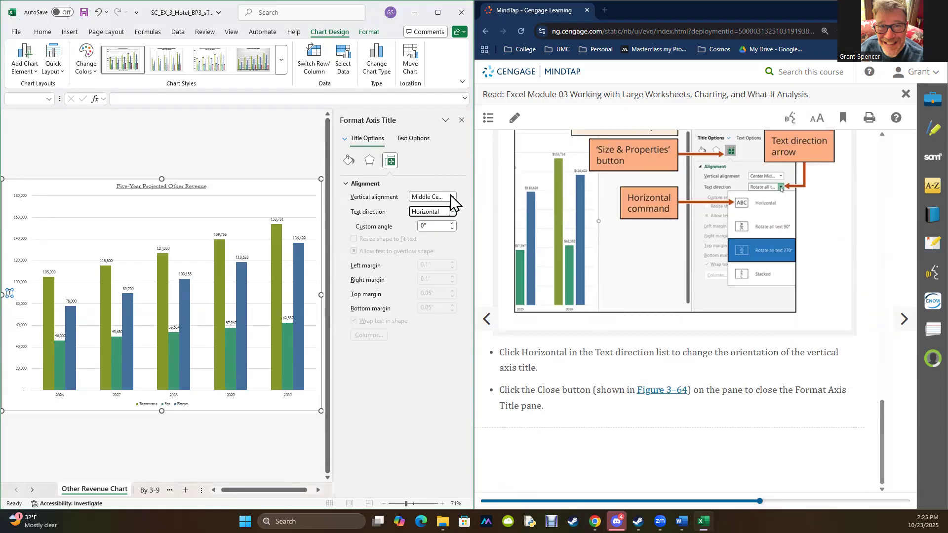
{"action": "left_click", "coordinate": [461, 120]}
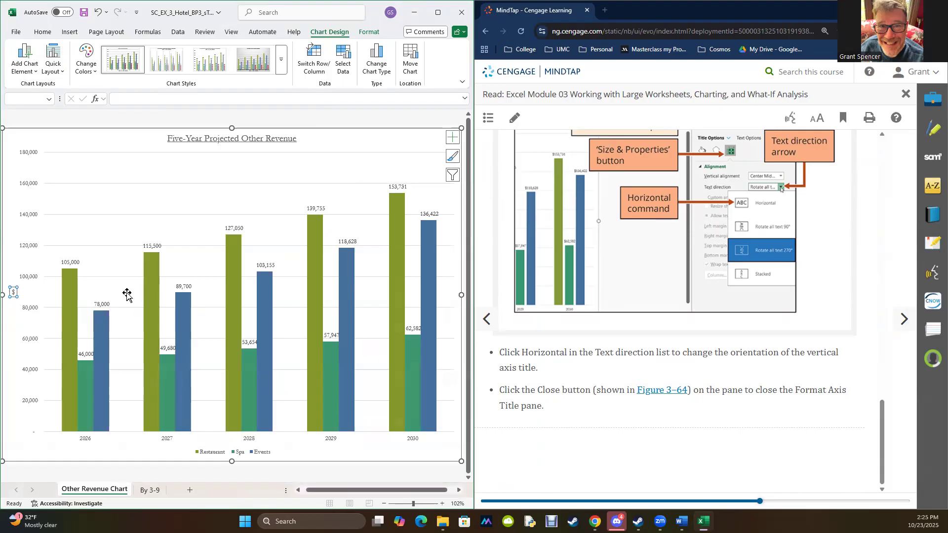
- Advance the textbook to section 3-9f on chart styles and apply Style 14 to the chart
{"action": "left_click", "coordinate": [899, 323]}
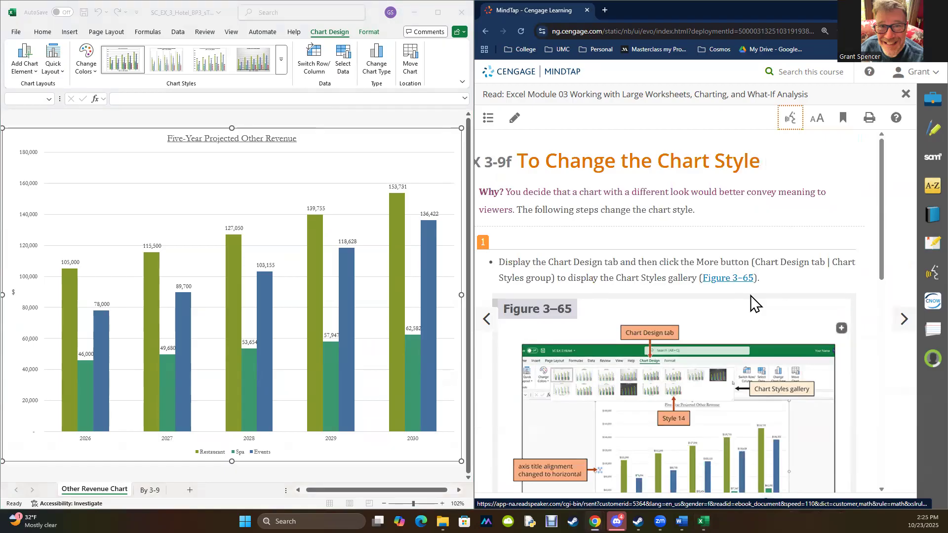
{"action": "left_click", "coordinate": [323, 35]}
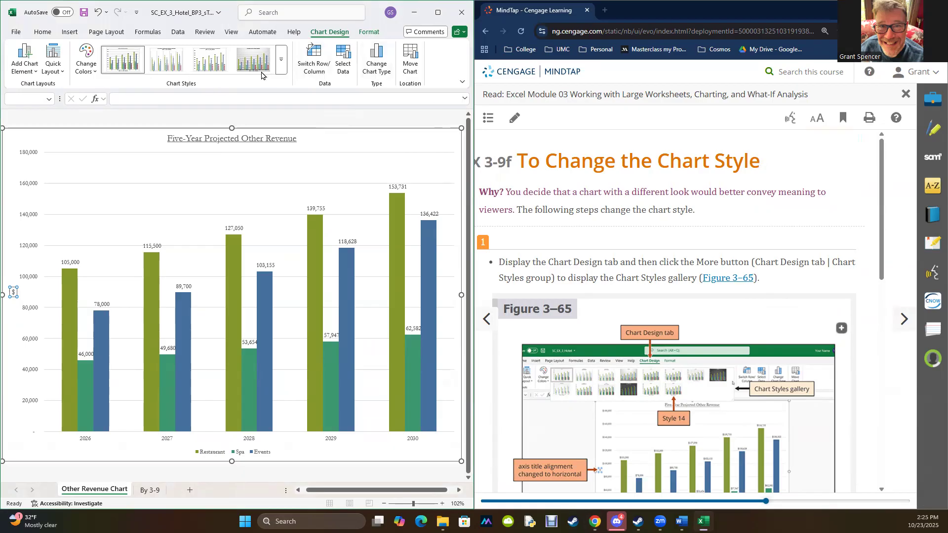
{"action": "left_click", "coordinate": [281, 60]}
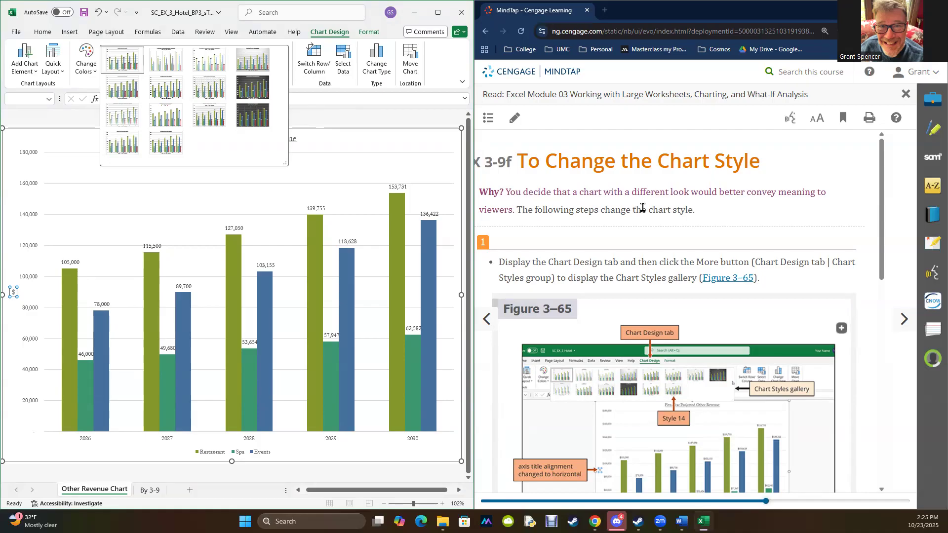
{"action": "scroll", "coordinate": [643, 209], "scroll_direction": "down", "scroll_amount": 7}
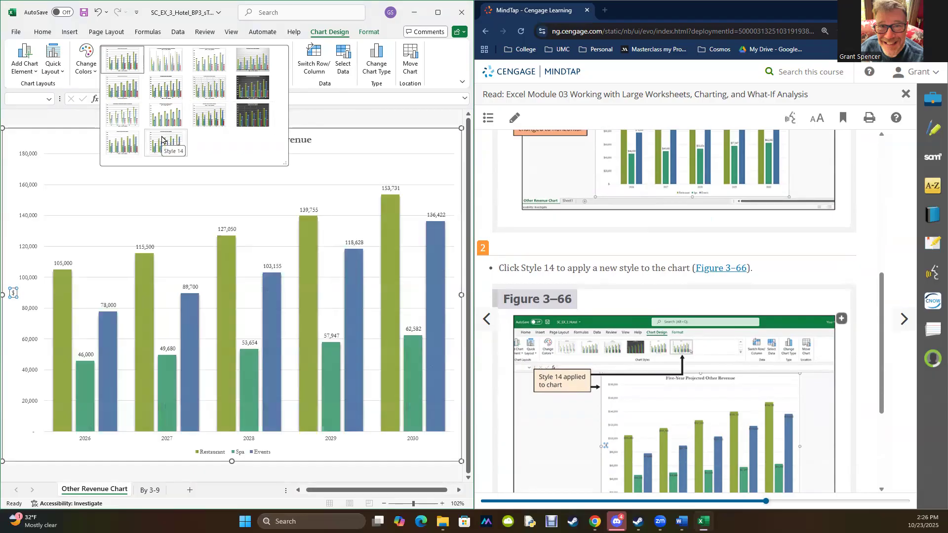
{"action": "left_click", "coordinate": [162, 139]}
{"action": "scroll", "coordinate": [679, 220], "scroll_direction": "down", "scroll_amount": 3}
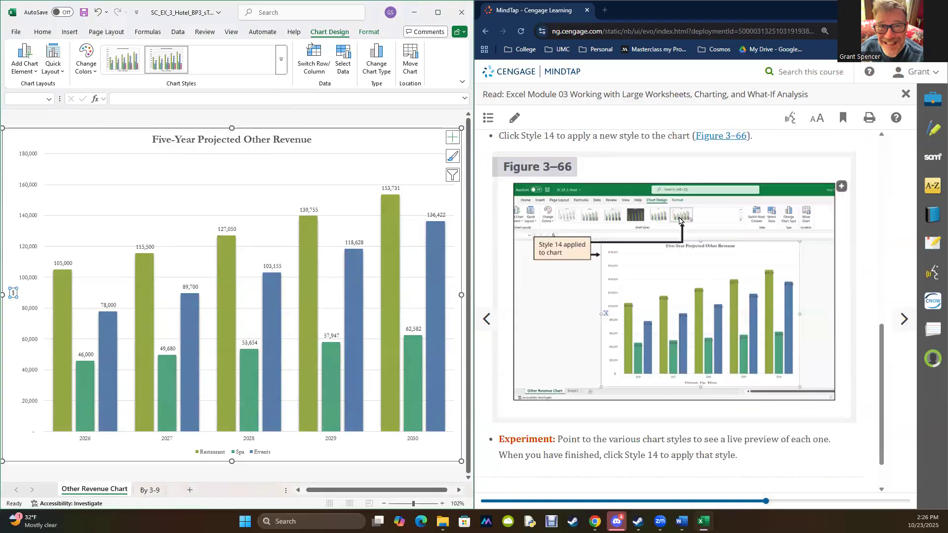
{"action": "scroll", "coordinate": [679, 219], "scroll_direction": "down", "scroll_amount": 1}
- Advance the textbook through section 3-10 to 3-10a and read the instructions for renaming and coloring sheet tabs
{"action": "left_click", "coordinate": [906, 322]}
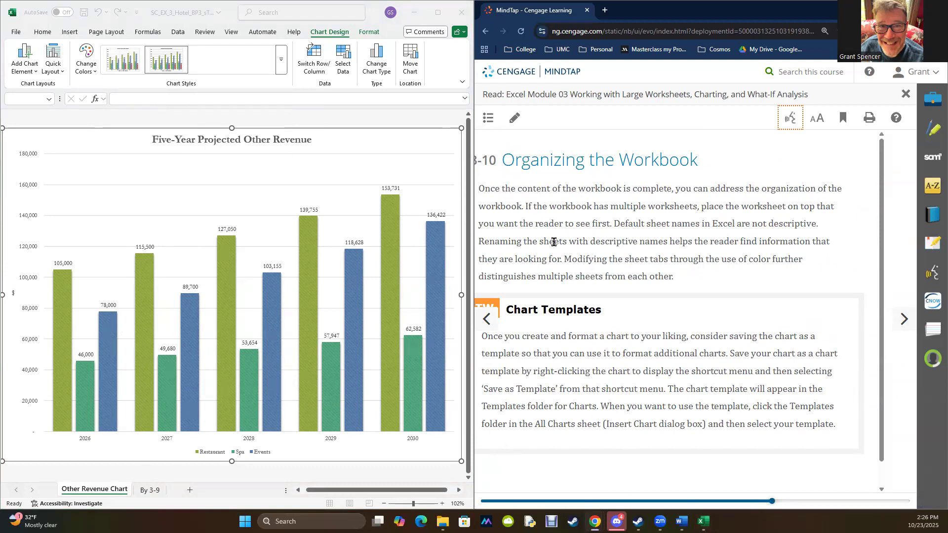
{"action": "scroll", "coordinate": [636, 347], "scroll_direction": "down", "scroll_amount": 1}
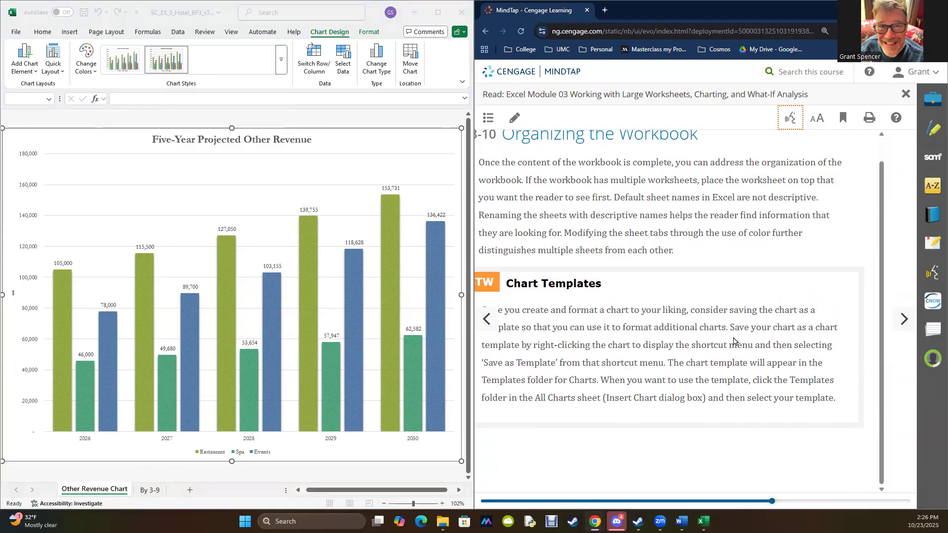
{"action": "left_click", "coordinate": [903, 320]}
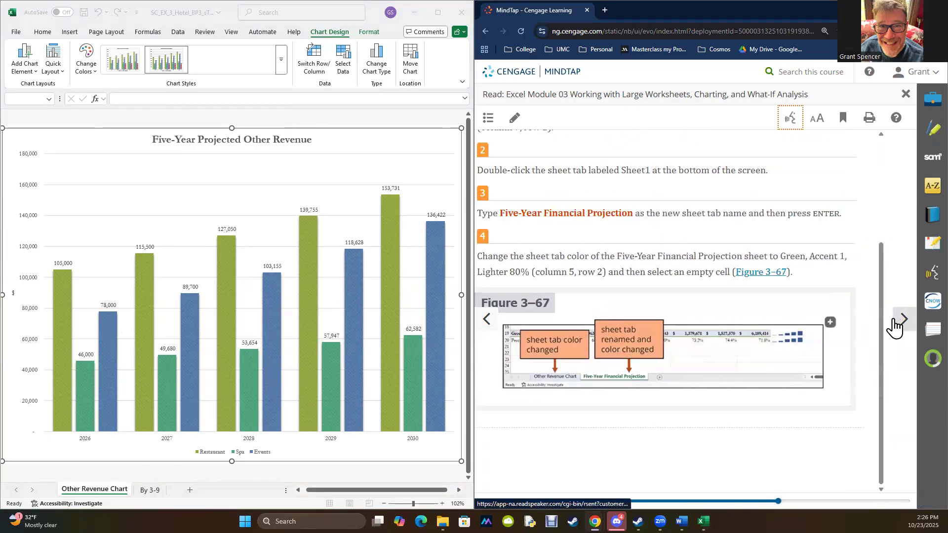
{"action": "scroll", "coordinate": [595, 262], "scroll_direction": "down", "scroll_amount": 3}
{"action": "scroll", "coordinate": [595, 261], "scroll_direction": "up", "scroll_amount": 2}
{"action": "scroll", "coordinate": [595, 264], "scroll_direction": "down", "scroll_amount": 2}
{"action": "scroll", "coordinate": [595, 265], "scroll_direction": "up", "scroll_amount": 3}
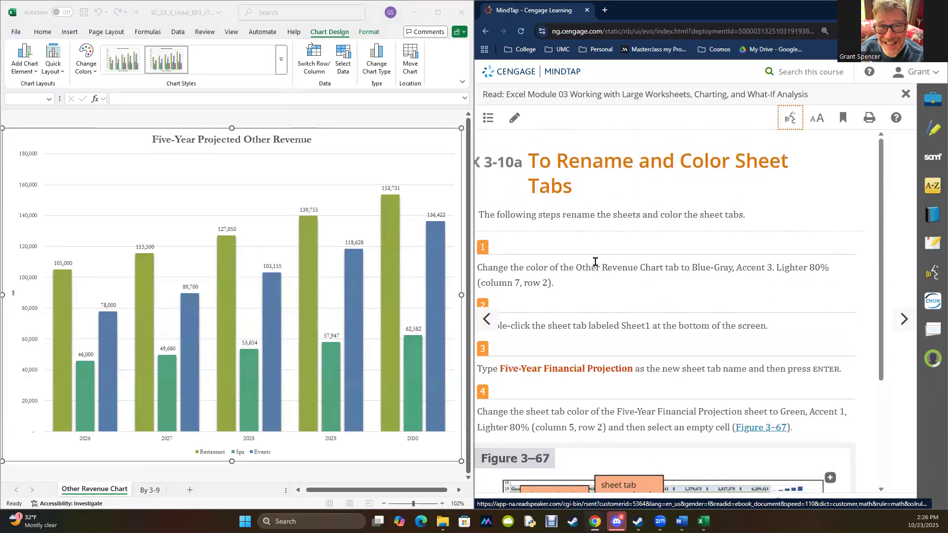
{"action": "scroll", "coordinate": [595, 264], "scroll_direction": "down", "scroll_amount": 3}
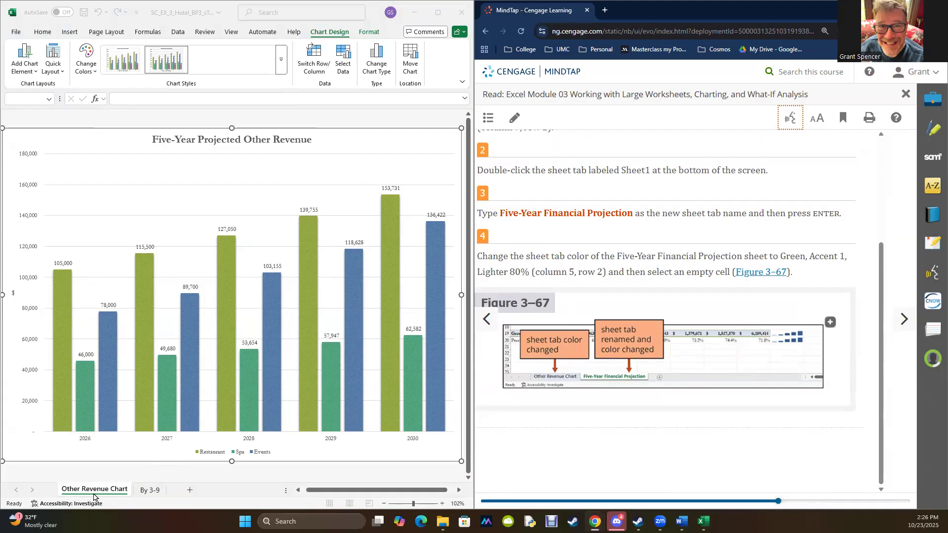
- Copy the new sheet name from the textbook and rename the By 3-9 sheet to Five-Year Financial Projection
{"action": "left_click_drag", "start_coordinate": [500, 213], "coordinate": [632, 213]}
{"action": "key", "text": "ctrl+c"}
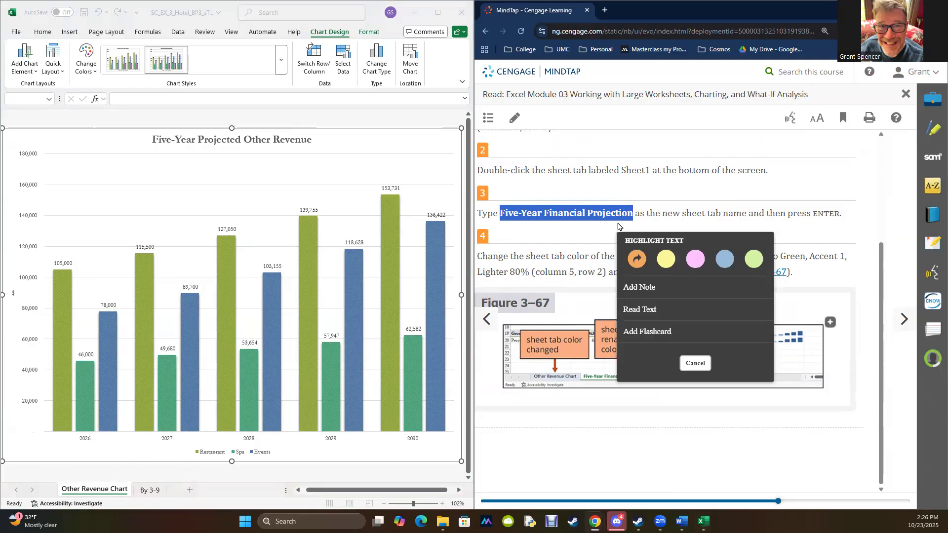
{"action": "left_click", "coordinate": [151, 491]}
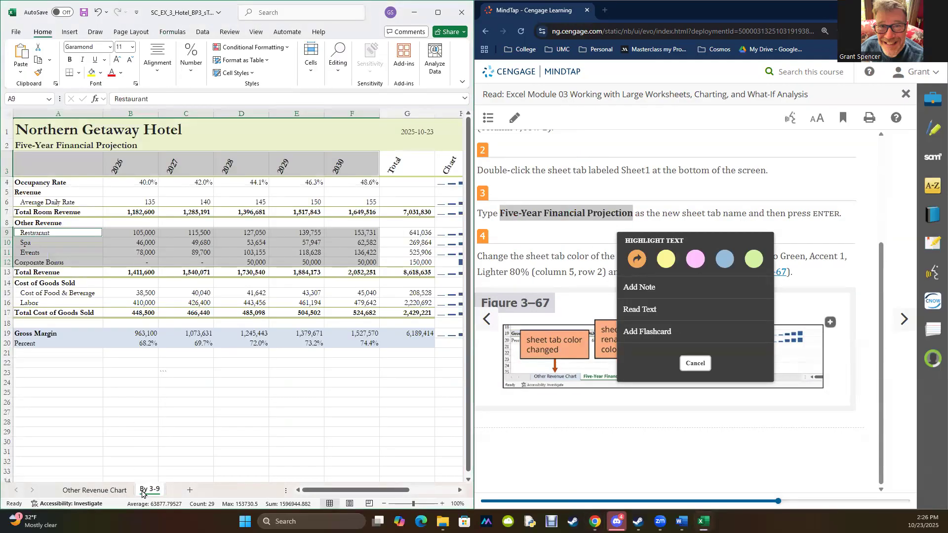
{"action": "double_click", "coordinate": [144, 490]}
{"action": "left_click_drag", "start_coordinate": [135, 489], "coordinate": [158, 489]}
{"action": "key", "text": "ctrl+v"}
{"action": "key", "text": "Return"}
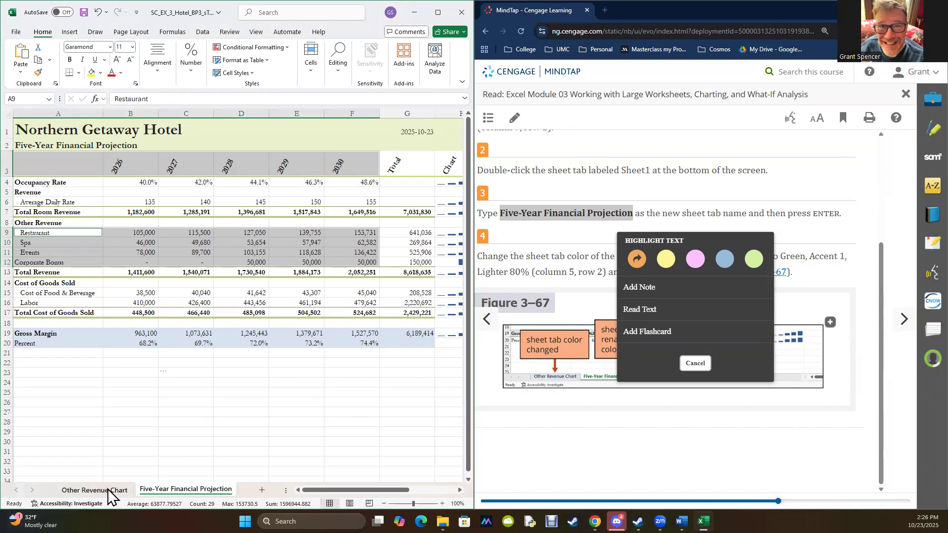
- Dismiss the textbook's text highlight options and review the tab color instructions at the start of section 3-10a
{"action": "left_click", "coordinate": [581, 426]}
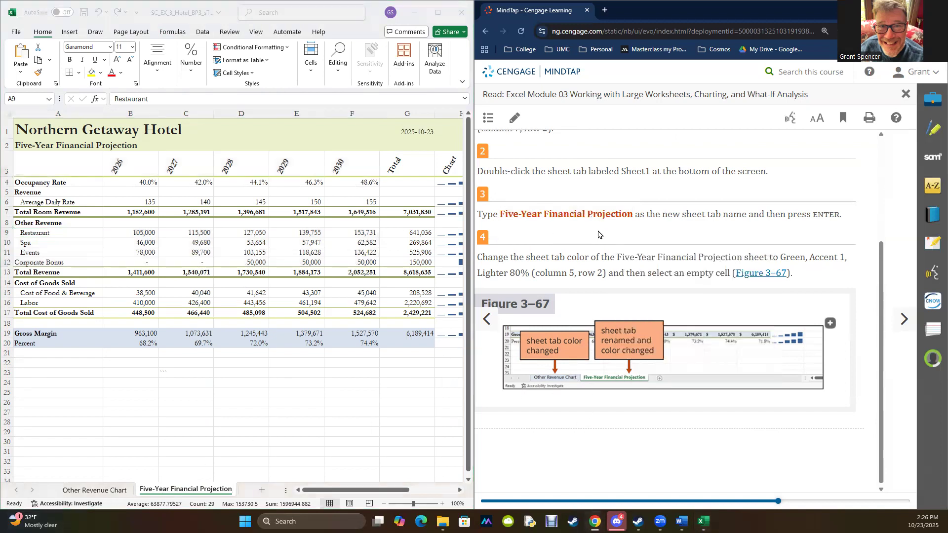
{"action": "scroll", "coordinate": [599, 235], "scroll_direction": "up", "scroll_amount": 2}
{"action": "scroll", "coordinate": [599, 234], "scroll_direction": "up", "scroll_amount": 1}
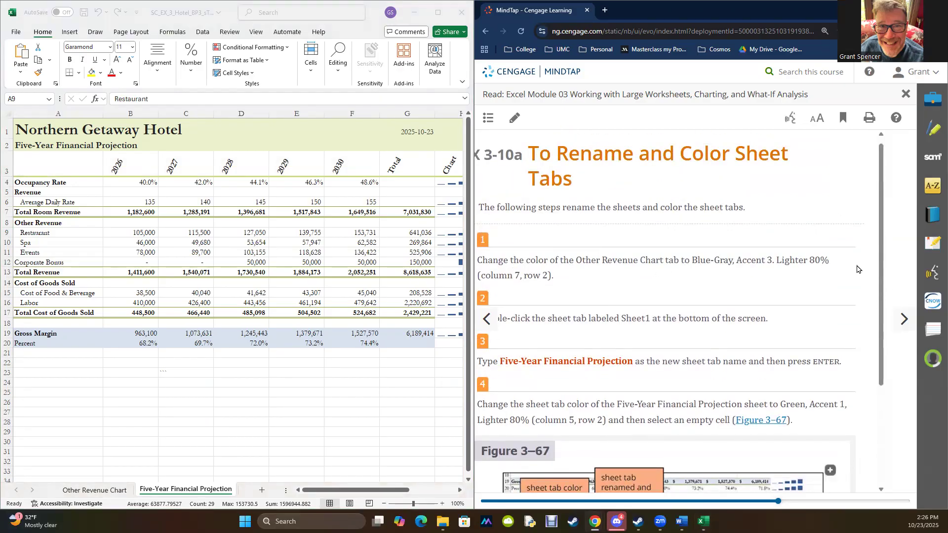
- Set the Other Revenue Chart sheet's tab color to Blue-Gray, Accent 3, Lighter 80%
{"action": "left_click", "coordinate": [85, 489]}
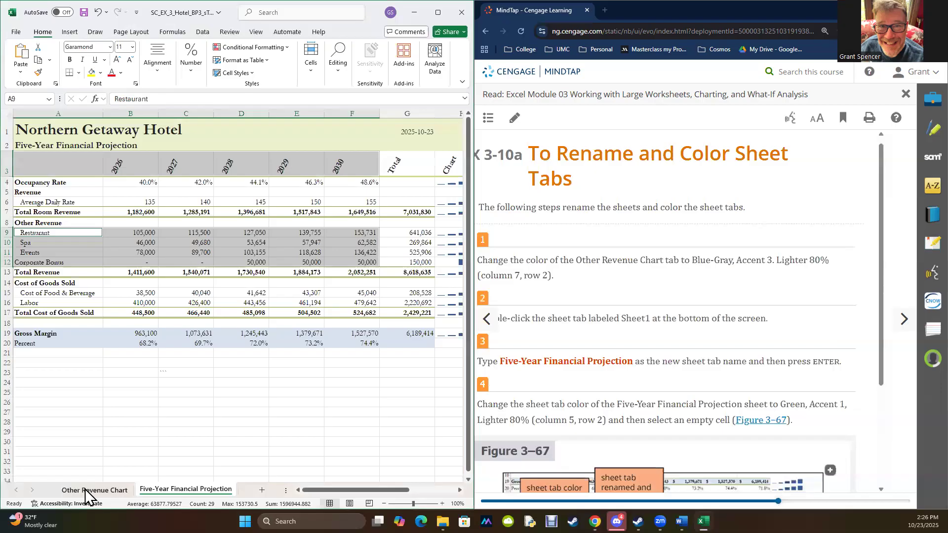
{"action": "left_click", "coordinate": [85, 489]}
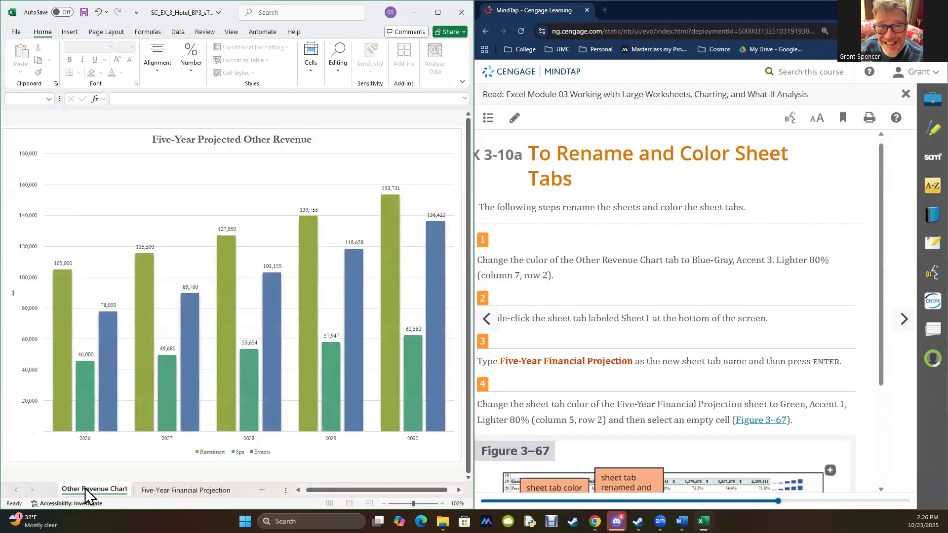
{"action": "right_click", "coordinate": [85, 488]}
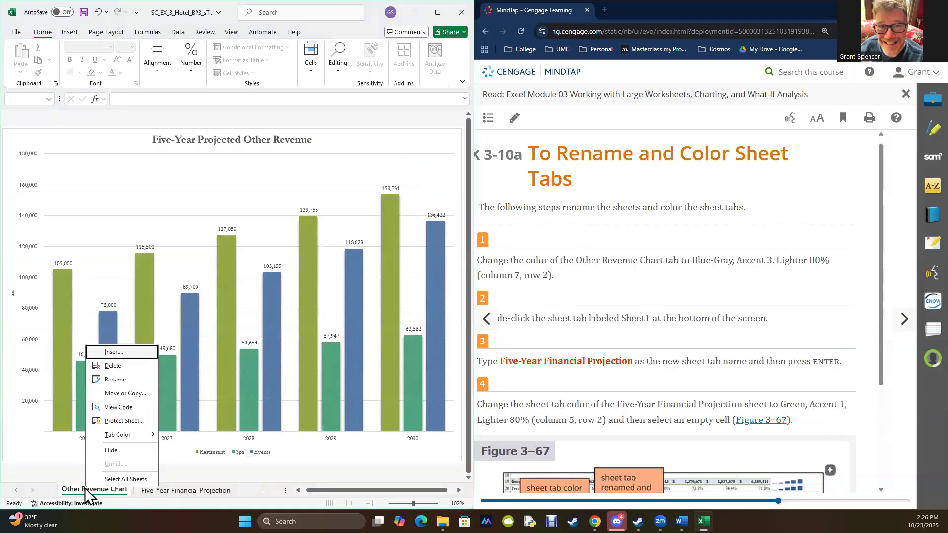
{"action": "mouse_move", "coordinate": [111, 436]}
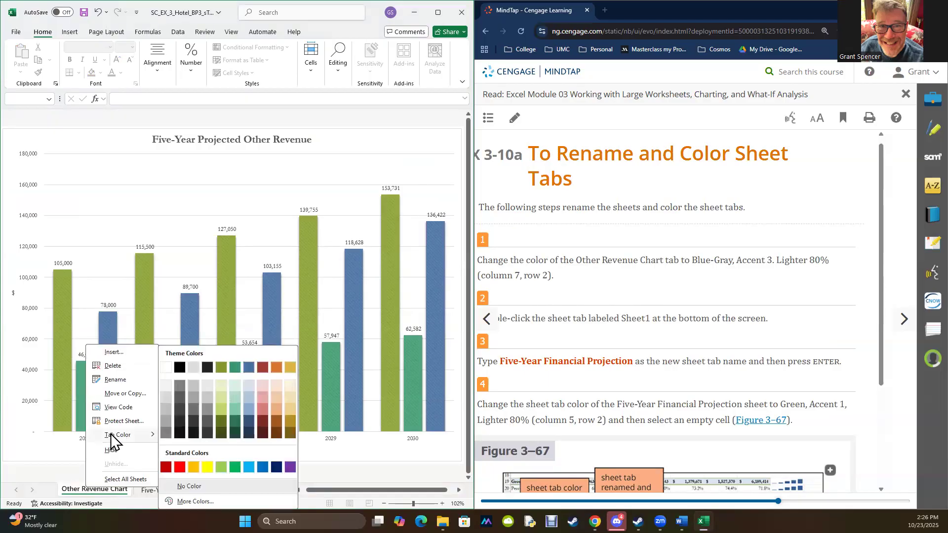
{"action": "left_click", "coordinate": [246, 385]}
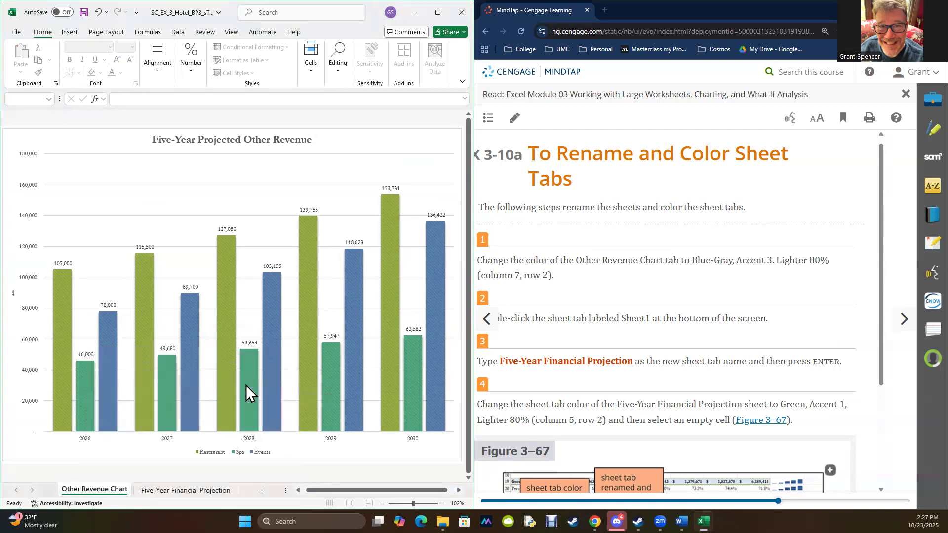
{"action": "left_click", "coordinate": [197, 490]}
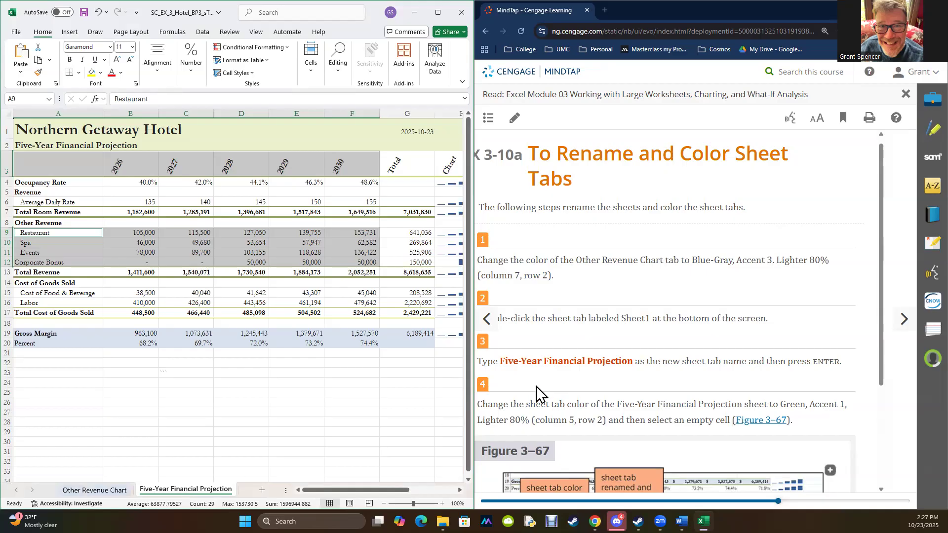
{"action": "scroll", "coordinate": [537, 386], "scroll_direction": "down", "scroll_amount": 3}
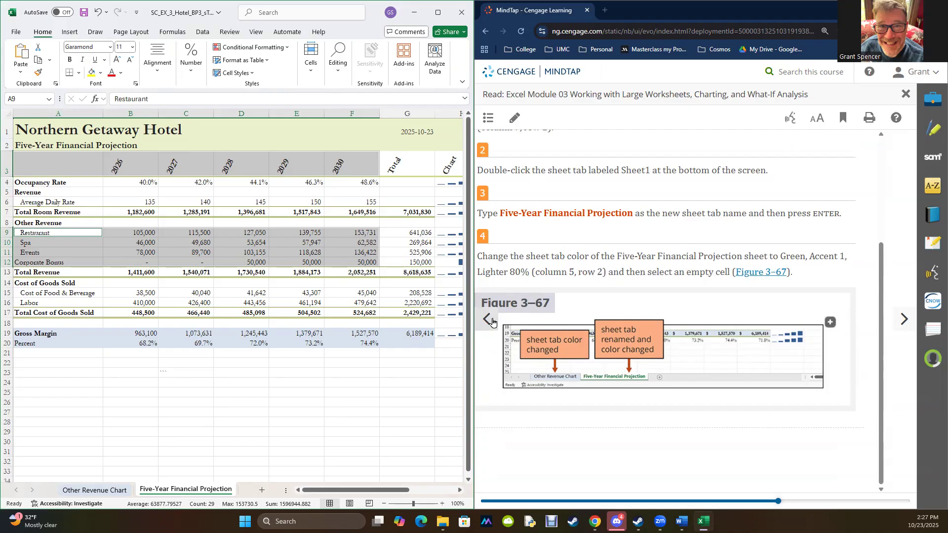
{"action": "right_click", "coordinate": [175, 491]}
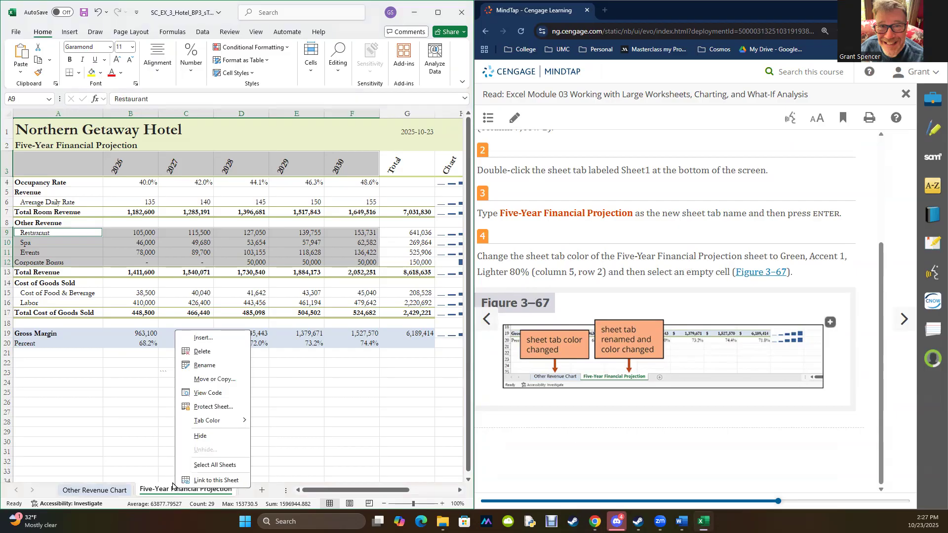
{"action": "mouse_move", "coordinate": [197, 424]}
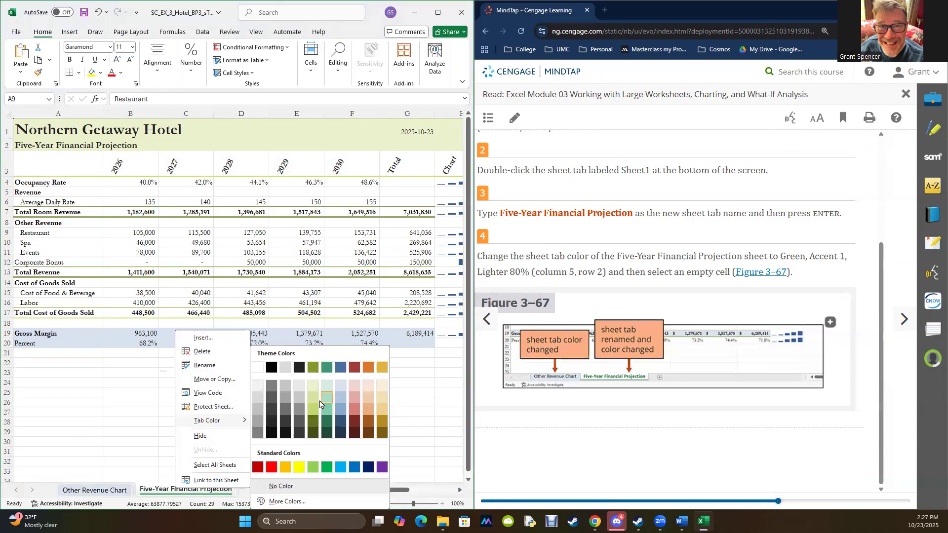
{"action": "left_click", "coordinate": [286, 502]}
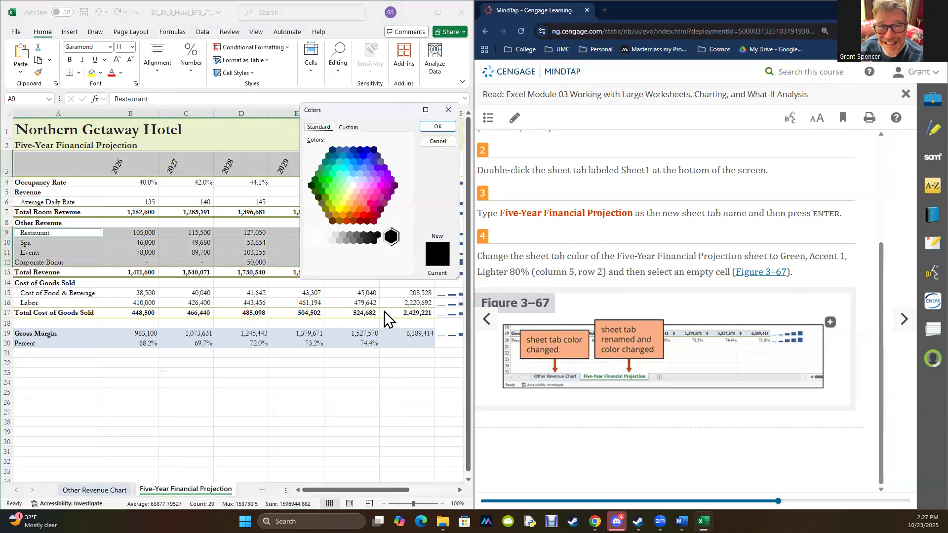
{"action": "left_click", "coordinate": [450, 109]}
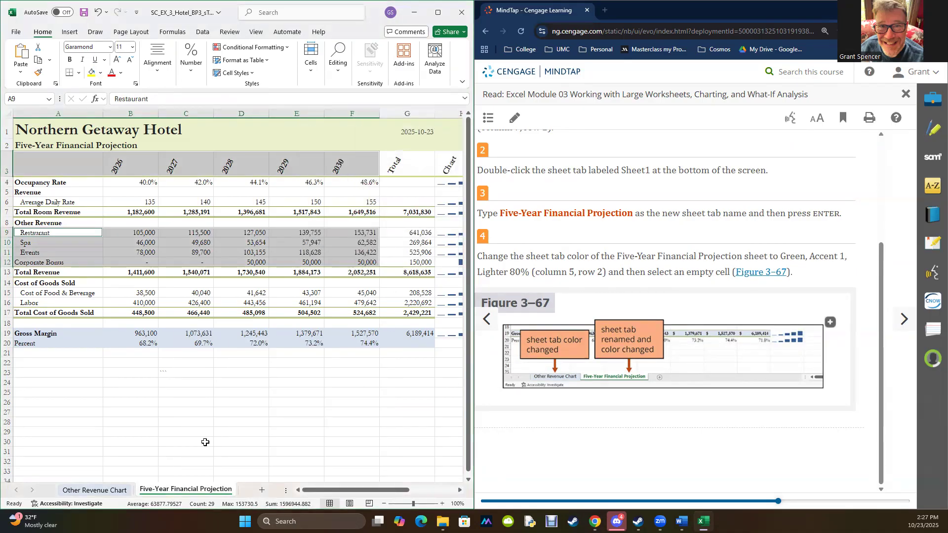
{"action": "double_click", "coordinate": [174, 489]}
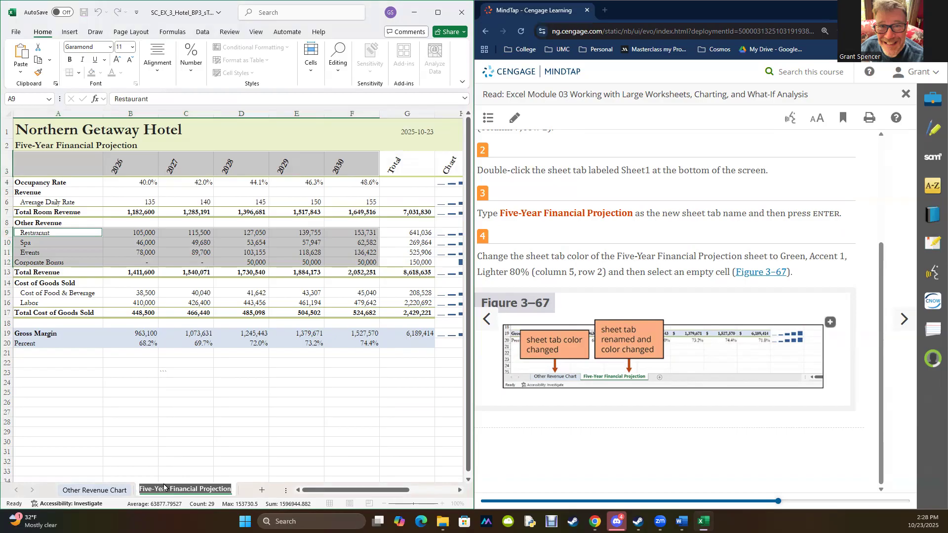
{"action": "key", "text": "Return"}
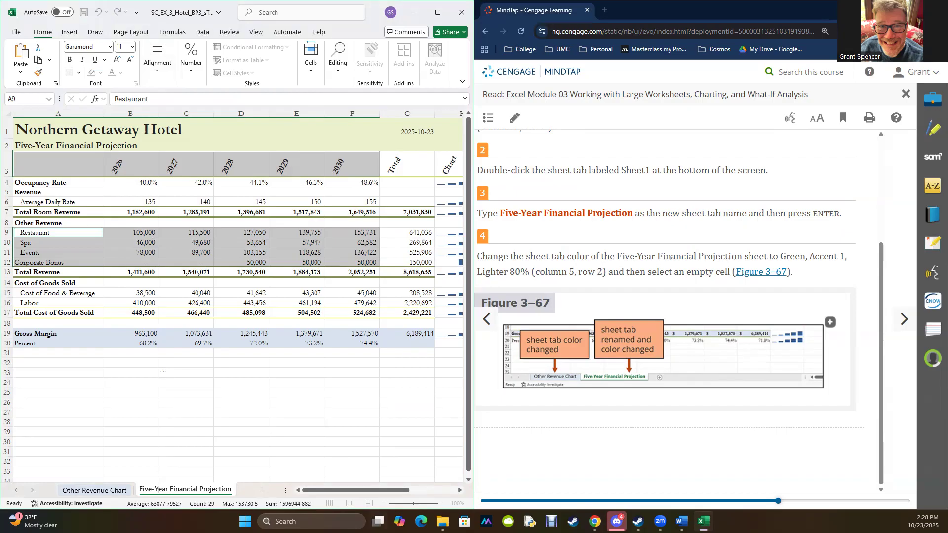
{"action": "right_click", "coordinate": [159, 489]}
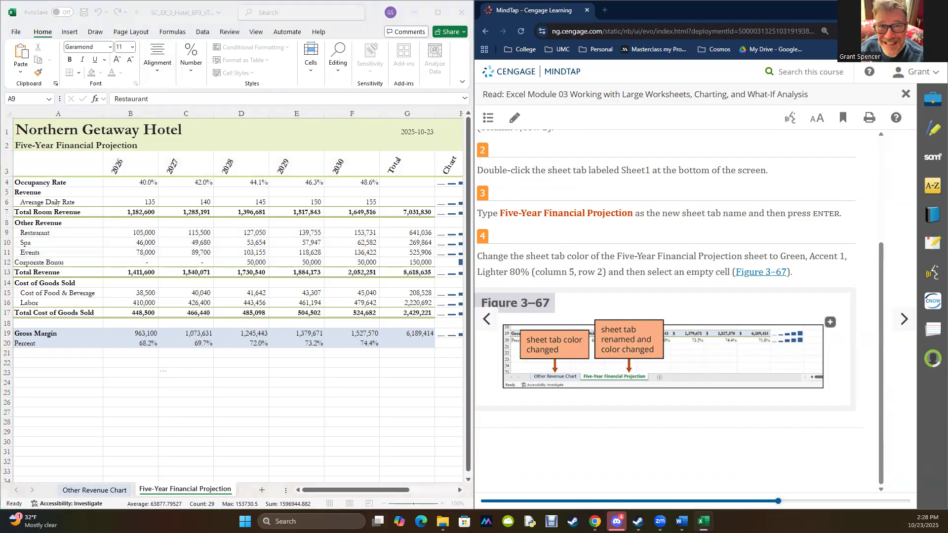
{"action": "key", "text": "Escape"}
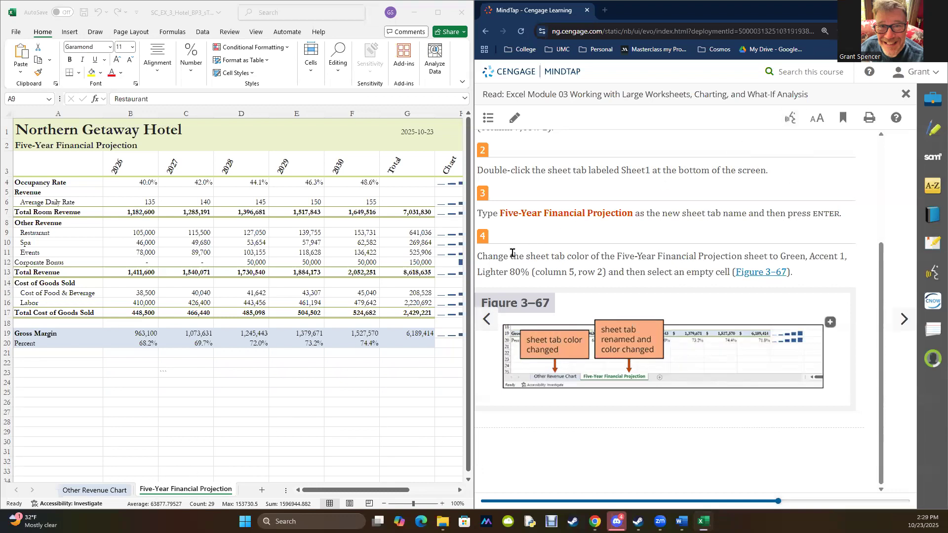
{"action": "left_click_drag", "start_coordinate": [510, 256], "coordinate": [603, 260]}
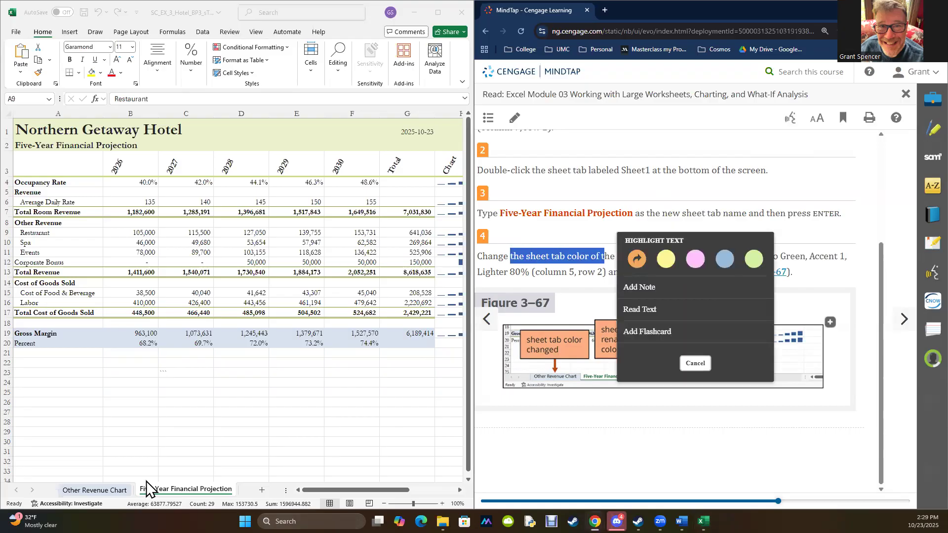
{"action": "left_click", "coordinate": [546, 446]}
- Set the Five-Year Financial Projection sheet's tab color to Green, Accent 1, Lighter 80% and select empty cell E28
{"action": "left_click", "coordinate": [161, 488]}
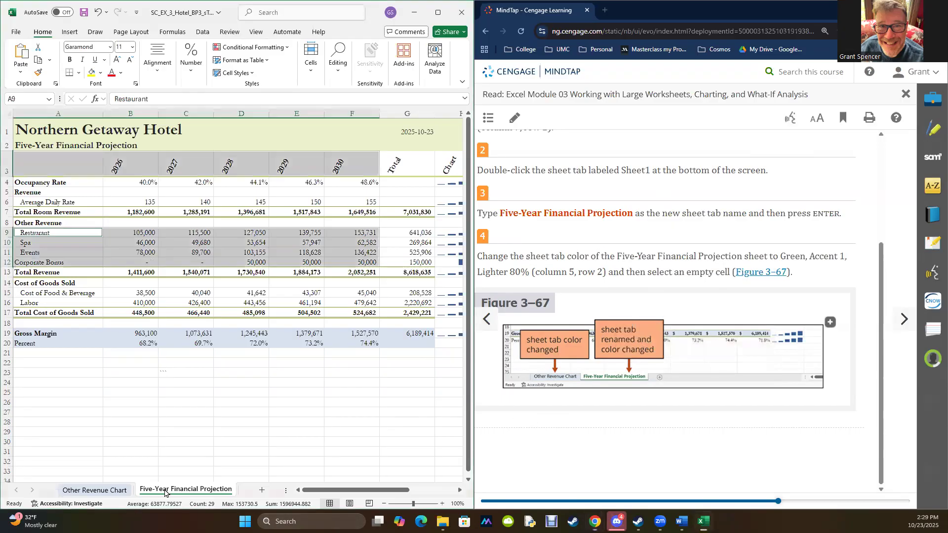
{"action": "right_click", "coordinate": [164, 488]}
{"action": "mouse_move", "coordinate": [198, 426]}
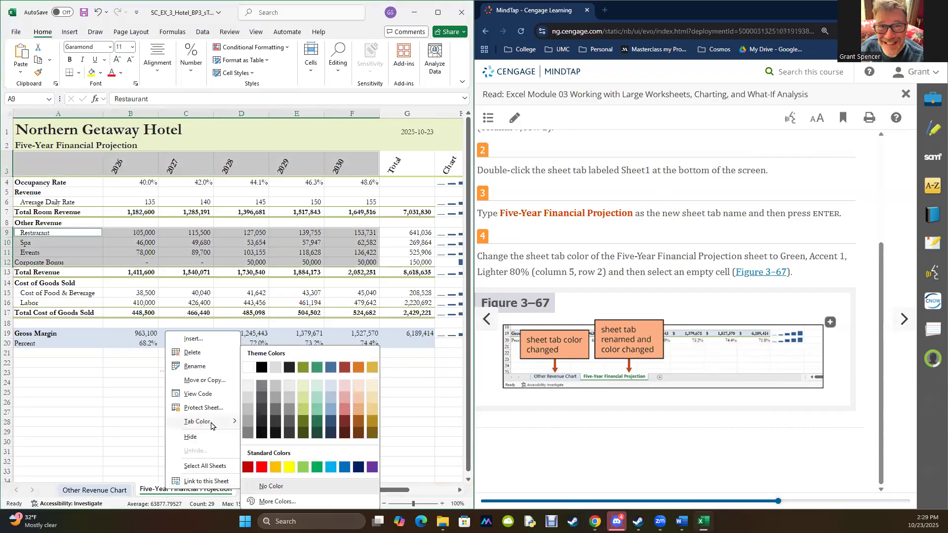
{"action": "left_click", "coordinate": [303, 390]}
{"action": "left_click", "coordinate": [308, 422]}
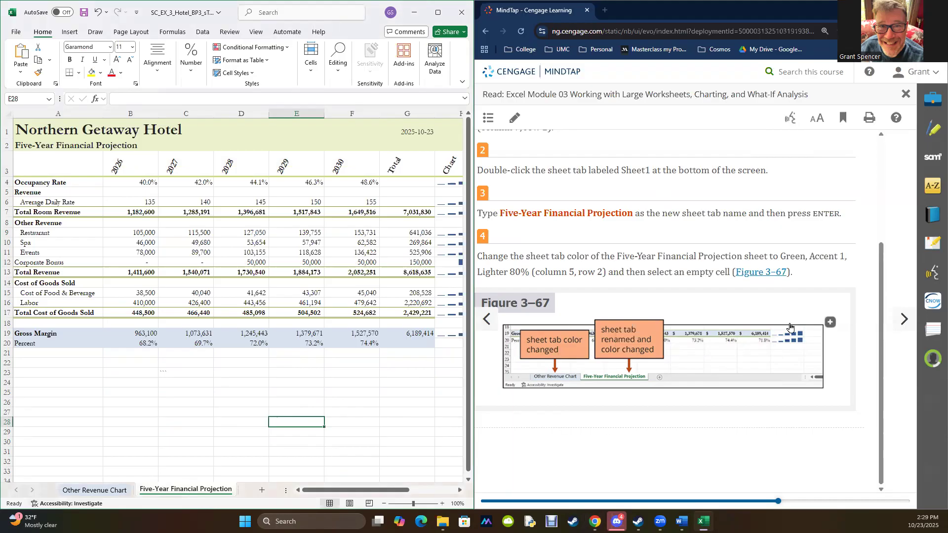
- Advance the textbook to section 3-10b and move the Five-Year Financial Projection sheet before Other Revenue Chart
{"action": "left_click", "coordinate": [906, 326]}
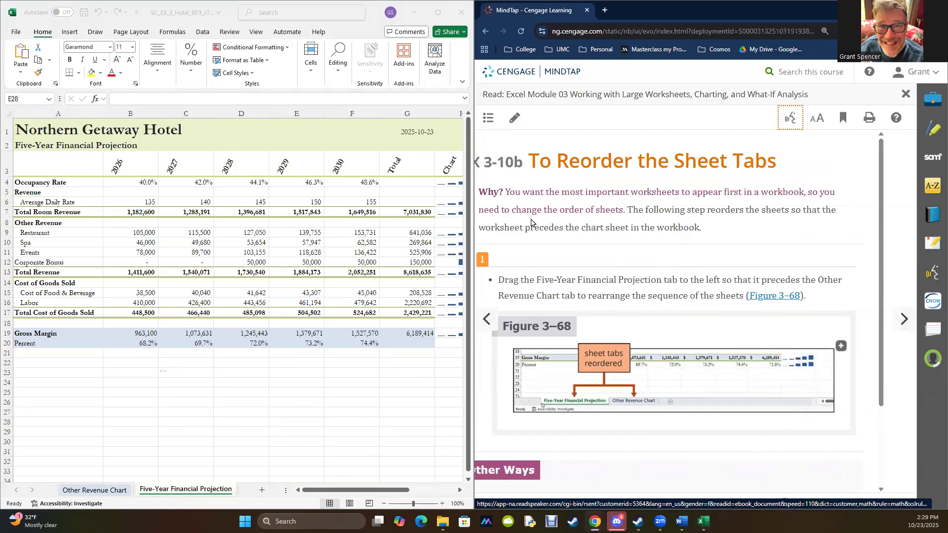
{"action": "left_click", "coordinate": [161, 489]}
{"action": "left_click_drag", "start_coordinate": [173, 489], "coordinate": [91, 489]}
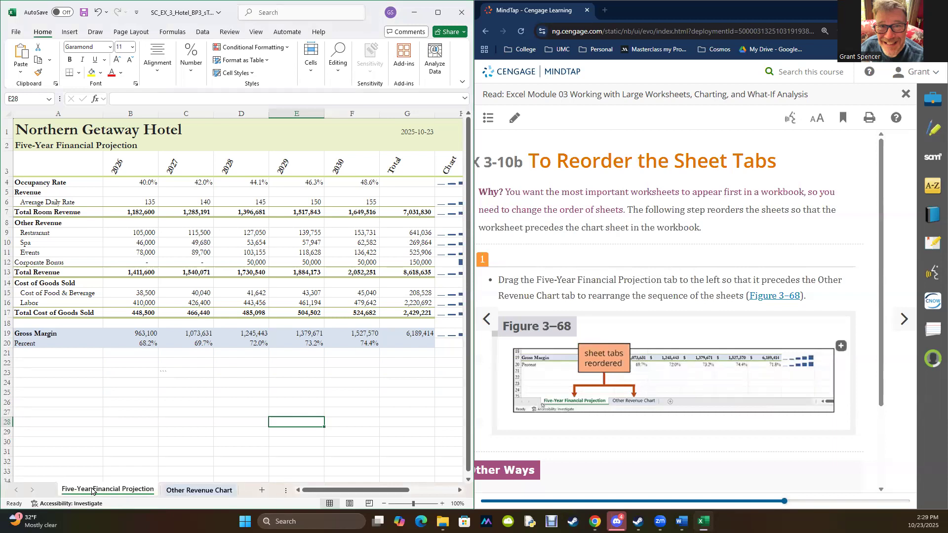
- Advance the textbook to section 3-10c and run a spelling check on the Five-Year Financial Projection sheet, continuing from the sheet's beginning
{"action": "scroll", "coordinate": [778, 287], "scroll_direction": "down", "scroll_amount": 2}
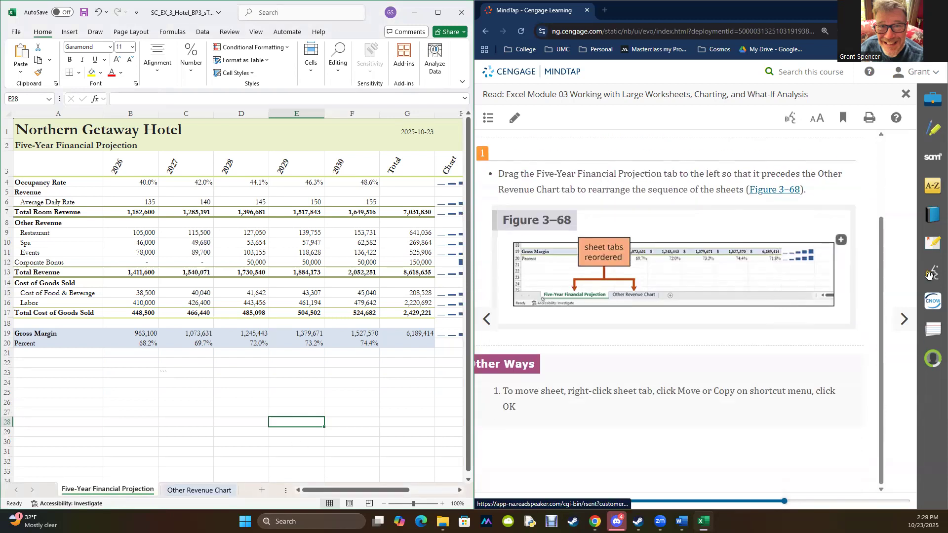
{"action": "left_click", "coordinate": [904, 326]}
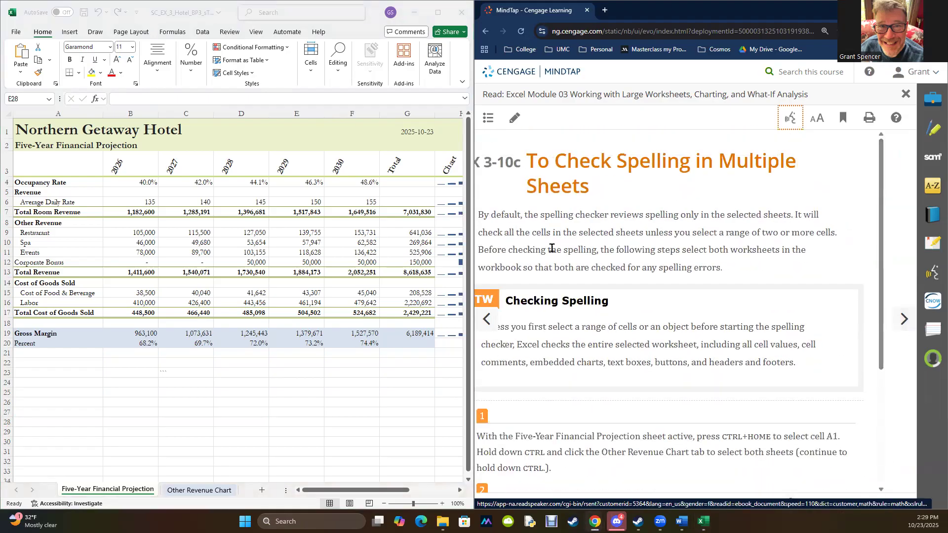
{"action": "left_click", "coordinate": [230, 35]}
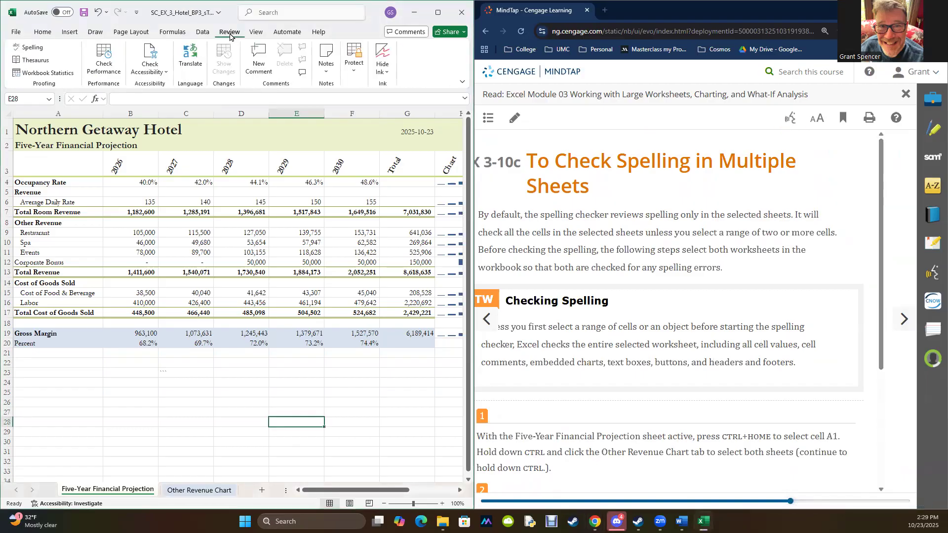
{"action": "left_click", "coordinate": [21, 52]}
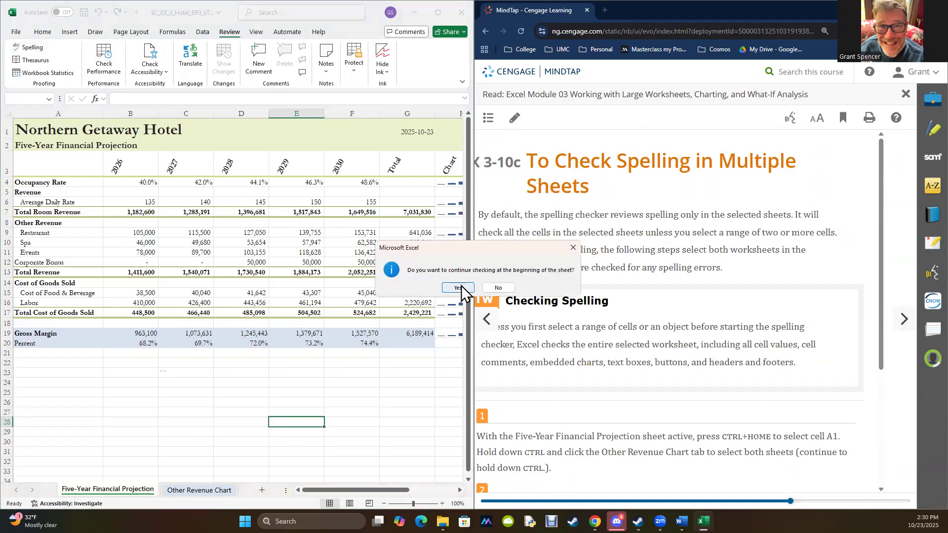
{"action": "left_click", "coordinate": [460, 287]}
{"action": "left_click", "coordinate": [496, 289]}
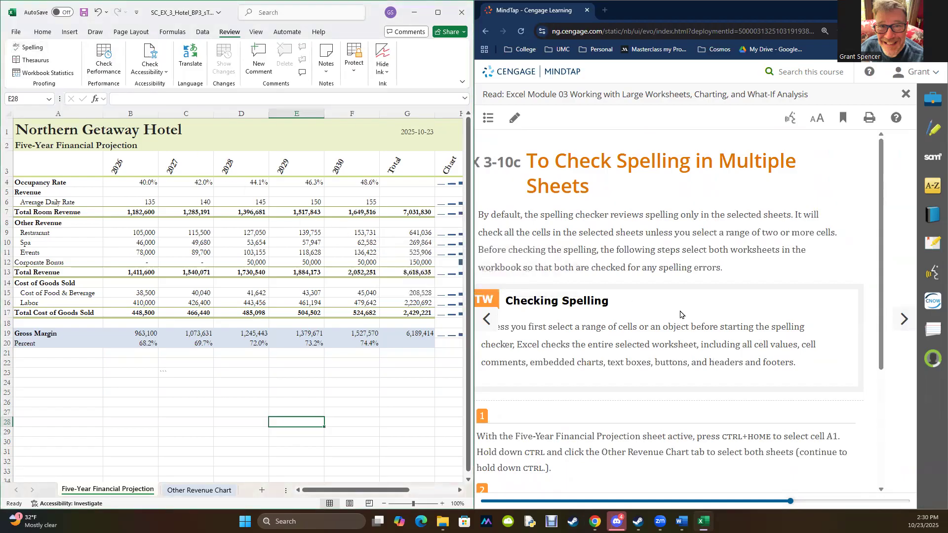
- Advance the textbook to section 3-10d on previewing and printing, select cell B24 and maximize the workbook window
{"action": "scroll", "coordinate": [681, 321], "scroll_direction": "down", "scroll_amount": 5}
{"action": "left_click", "coordinate": [905, 320]}
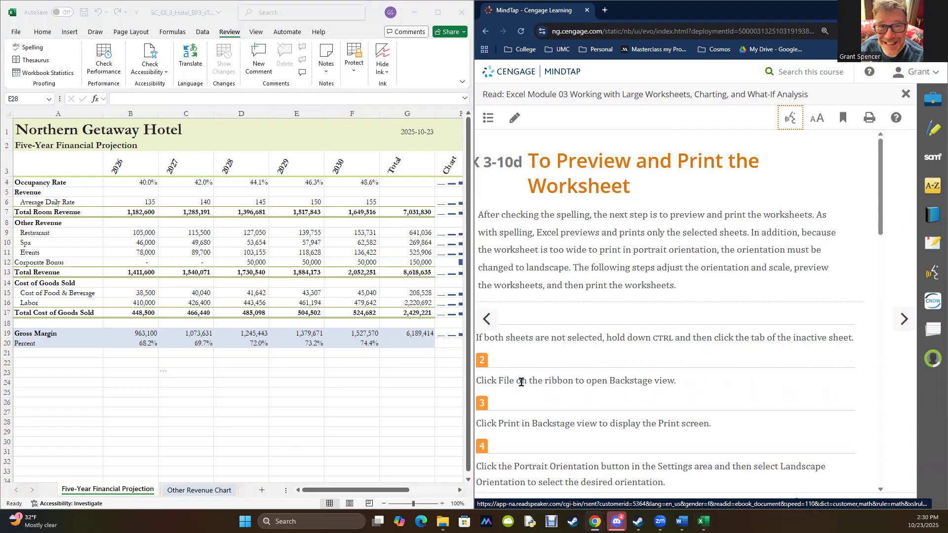
{"action": "left_click", "coordinate": [288, 423]}
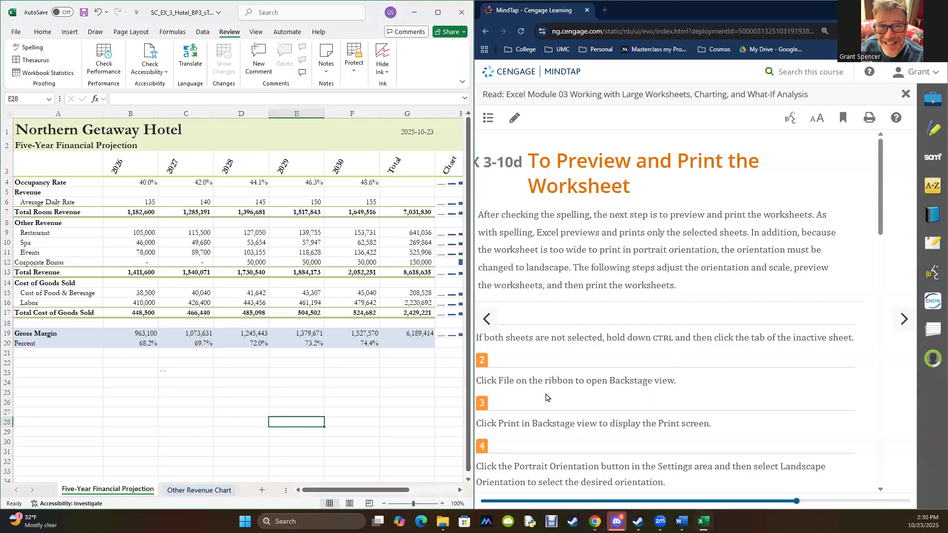
{"action": "left_click", "coordinate": [127, 384]}
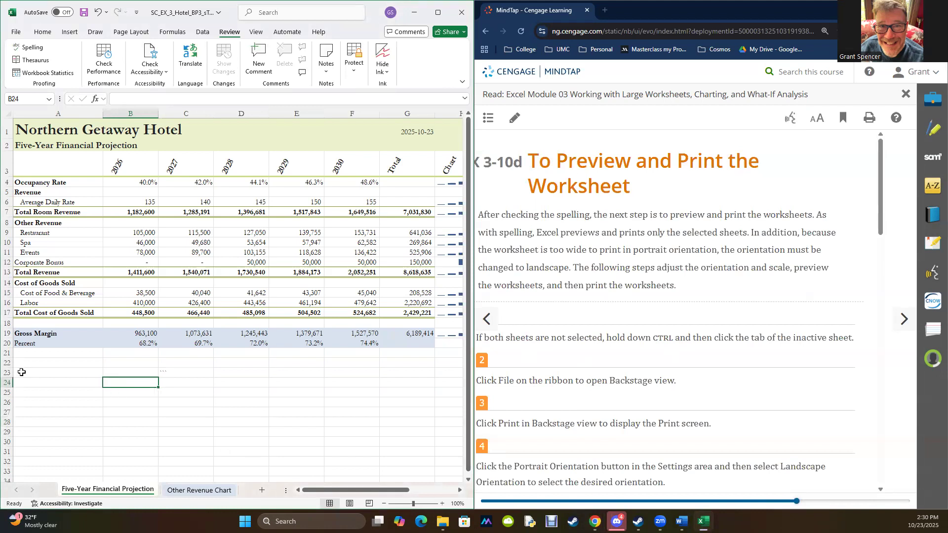
{"action": "mouse_move", "coordinate": [443, 15]}
{"action": "left_click", "coordinate": [436, 10]}
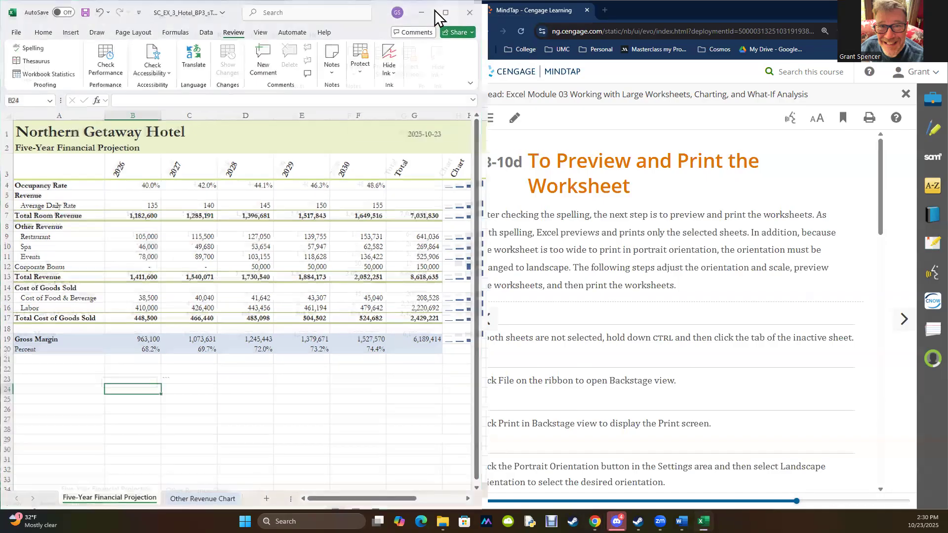
- Open the print preview of the Five-Year Financial Projection sheet and look through its pages
{"action": "left_click", "coordinate": [15, 32]}
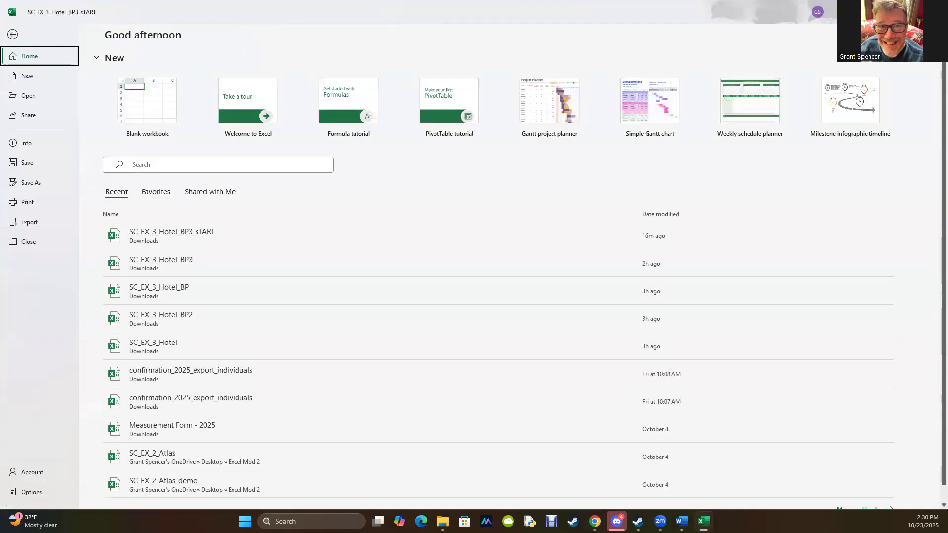
{"action": "left_click", "coordinate": [13, 34]}
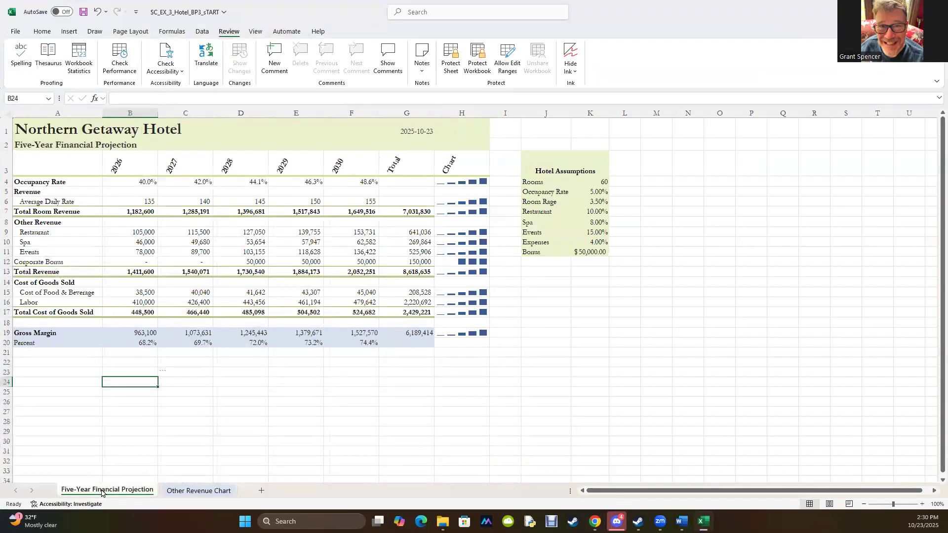
{"action": "left_click", "coordinate": [14, 32]}
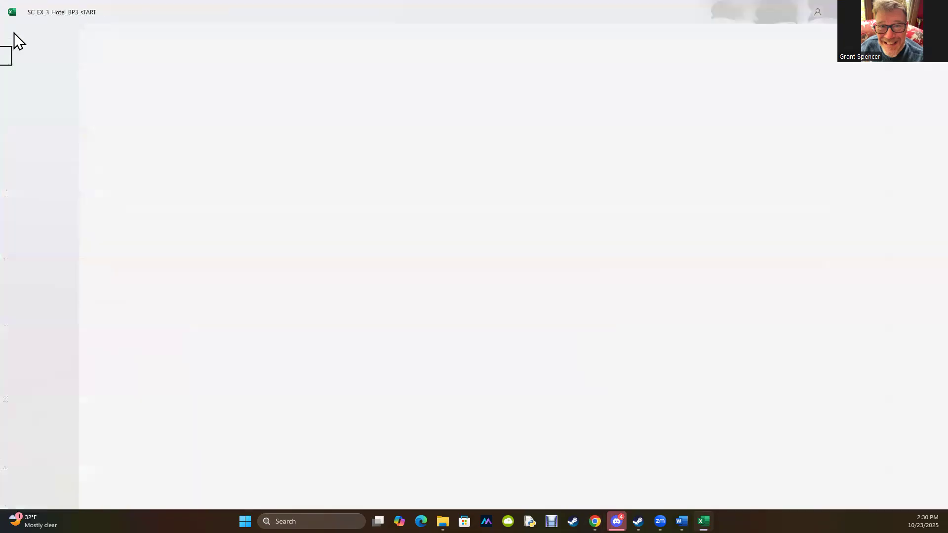
{"action": "left_click", "coordinate": [36, 204]}
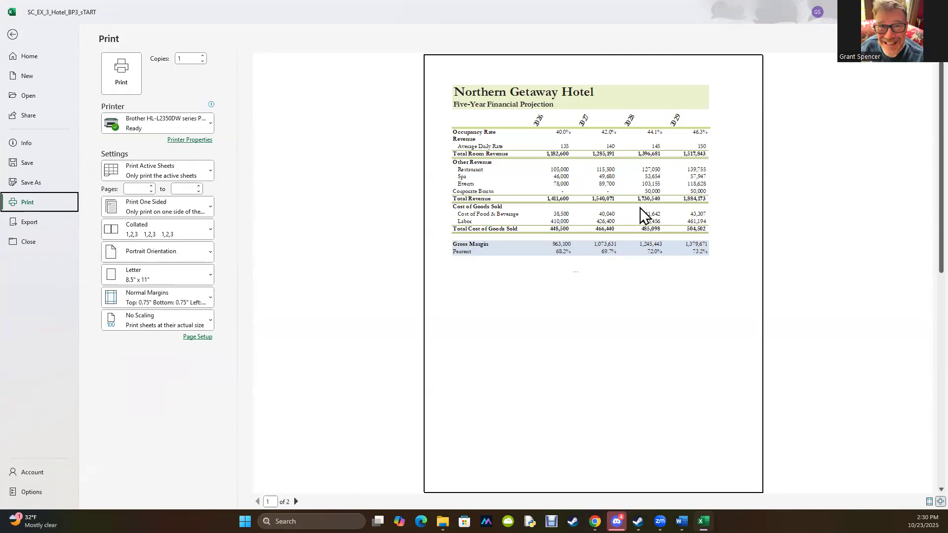
{"action": "scroll", "coordinate": [640, 208], "scroll_direction": "down", "scroll_amount": 2}
{"action": "scroll", "coordinate": [640, 207], "scroll_direction": "up", "scroll_amount": 2}
{"action": "scroll", "coordinate": [640, 208], "scroll_direction": "down", "scroll_amount": 2}
{"action": "scroll", "coordinate": [640, 207], "scroll_direction": "up", "scroll_amount": 2}
{"action": "scroll", "coordinate": [640, 207], "scroll_direction": "up", "scroll_amount": 2}
{"action": "scroll", "coordinate": [640, 208], "scroll_direction": "down", "scroll_amount": 2}
{"action": "scroll", "coordinate": [640, 207], "scroll_direction": "up", "scroll_amount": 2}
- Set the Five-Year Financial Projection printout to landscape orientation and scale it with Fit Sheet on One Page
{"action": "left_click", "coordinate": [176, 255]}
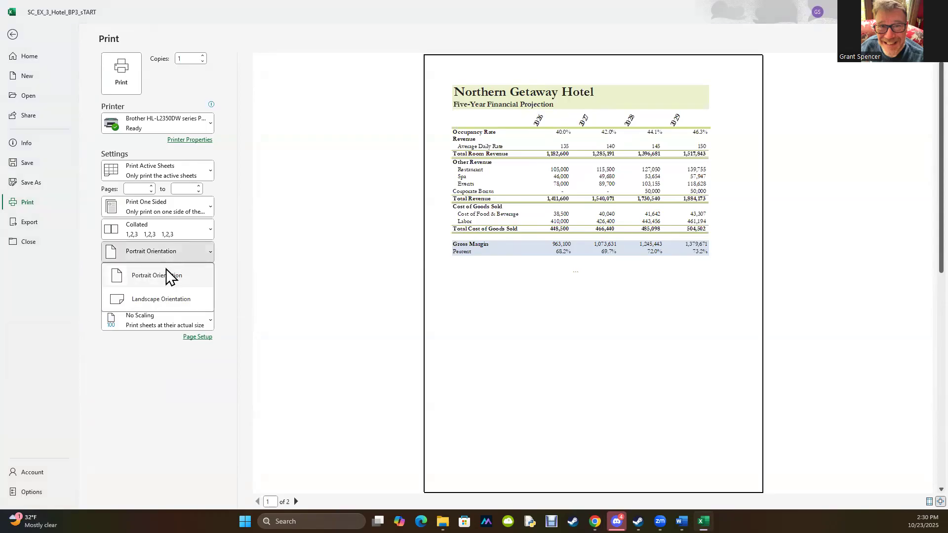
{"action": "left_click", "coordinate": [151, 298]}
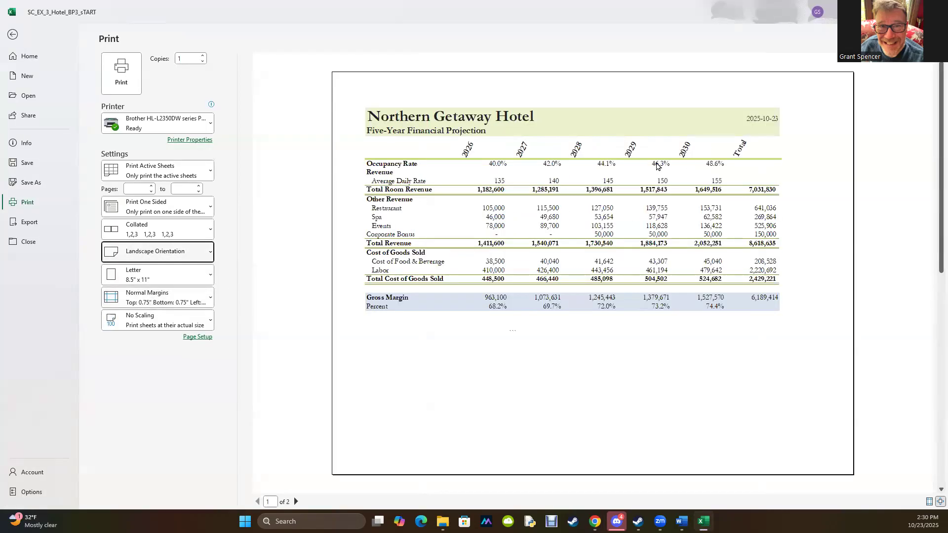
{"action": "scroll", "coordinate": [721, 187], "scroll_direction": "down", "scroll_amount": 1}
{"action": "scroll", "coordinate": [721, 190], "scroll_direction": "up", "scroll_amount": 1}
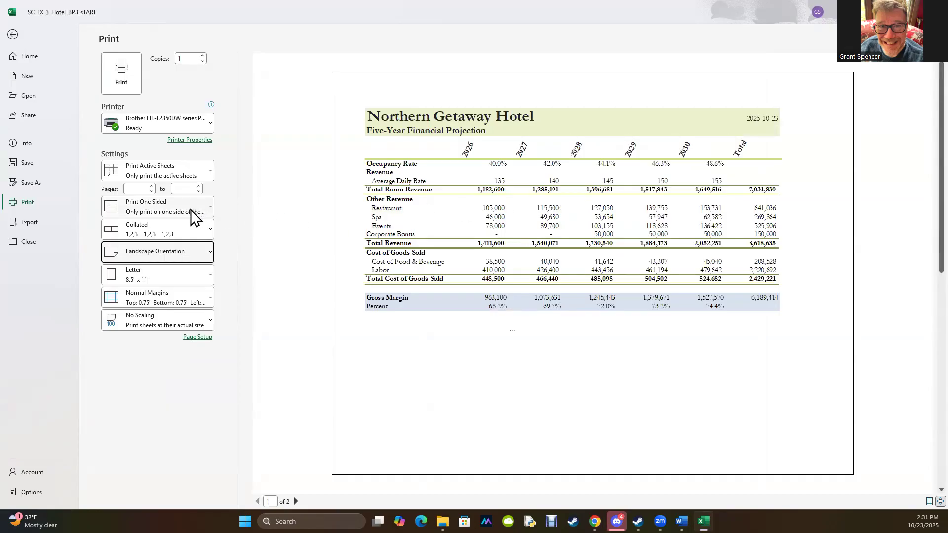
{"action": "left_click", "coordinate": [126, 319]}
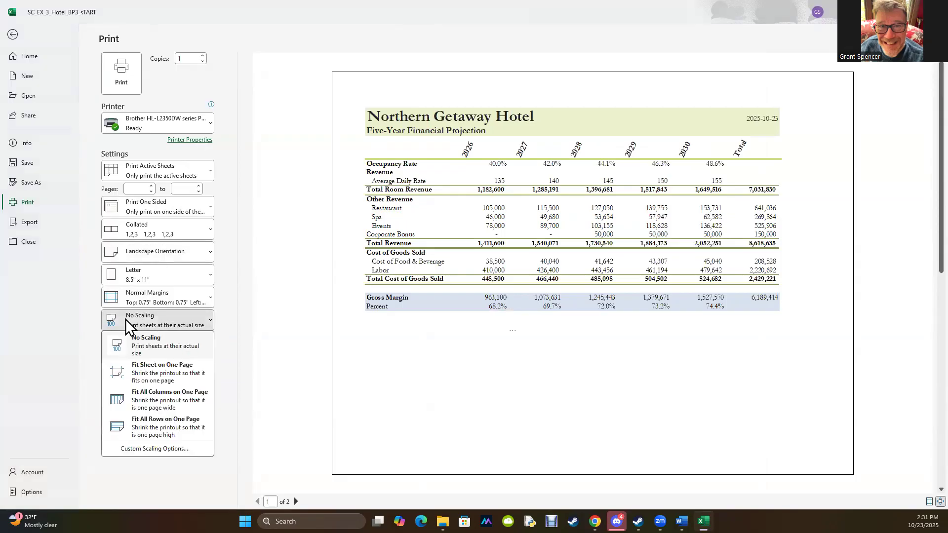
{"action": "left_click", "coordinate": [150, 364]}
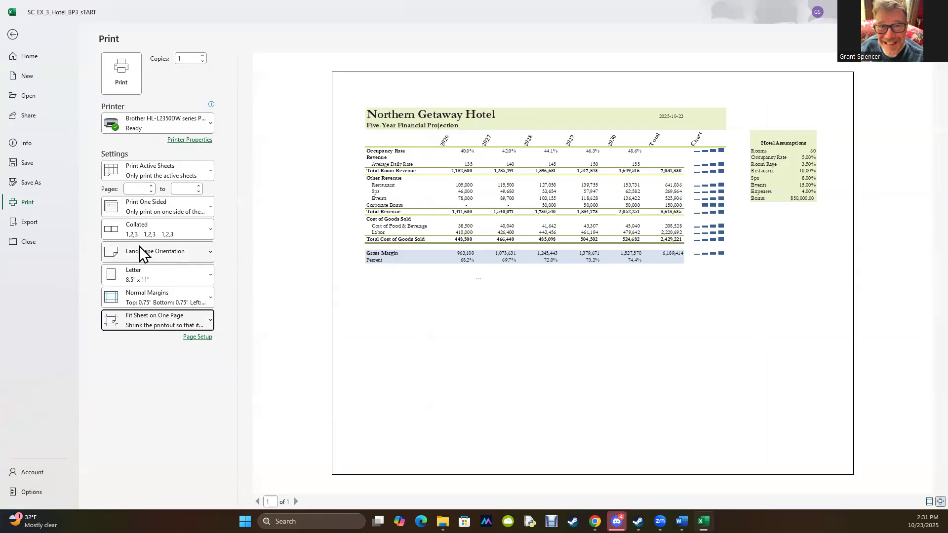
- Select the range A1:G20 on the Five-Year Financial Projection sheet and set the print scope to Print Selection
{"action": "left_click", "coordinate": [12, 34]}
{"action": "left_click", "coordinate": [324, 421]}
{"action": "left_click_drag", "start_coordinate": [37, 128], "coordinate": [392, 339]}
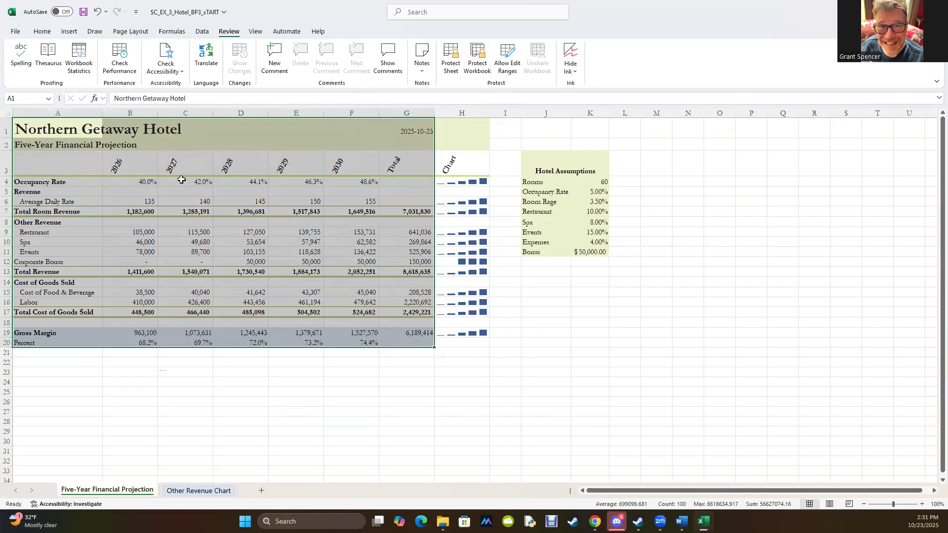
{"action": "left_click", "coordinate": [18, 31]}
{"action": "left_click", "coordinate": [22, 200]}
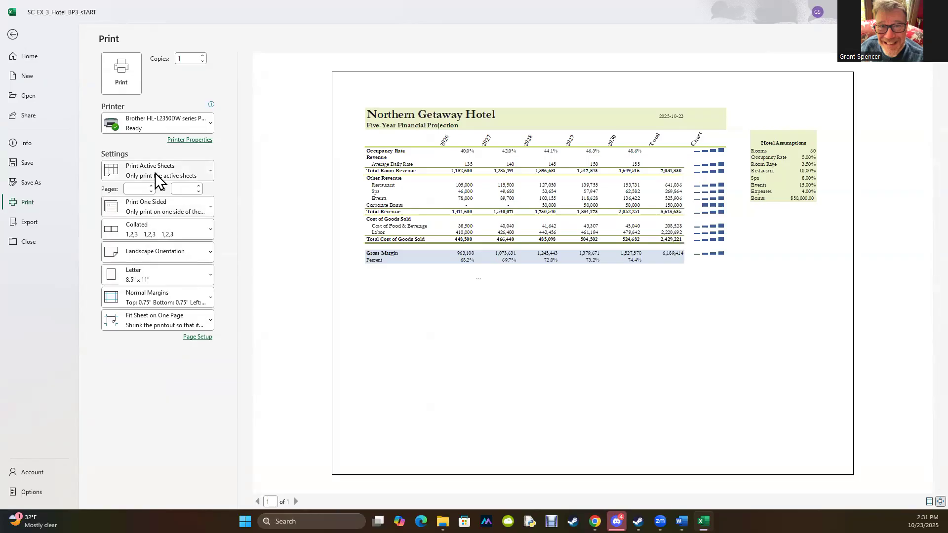
{"action": "left_click", "coordinate": [155, 173]}
{"action": "left_click", "coordinate": [143, 247]}
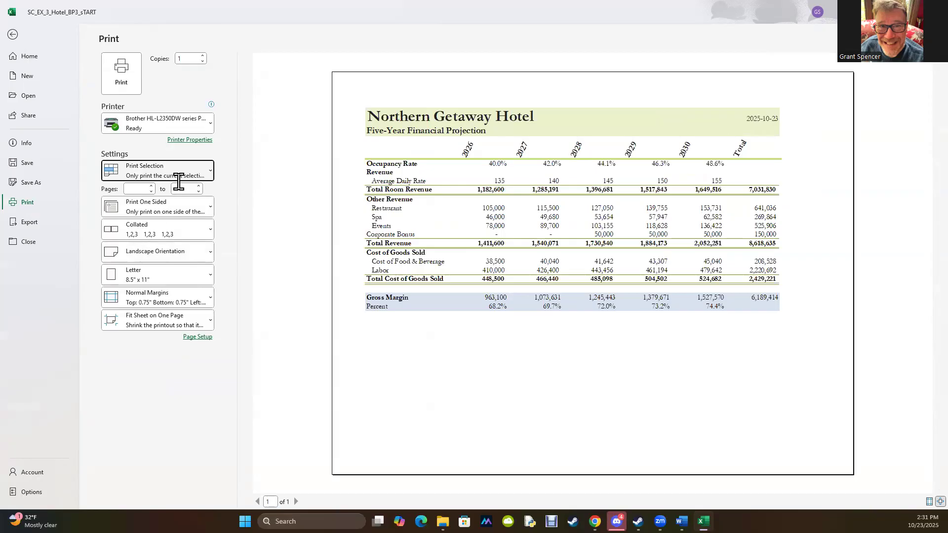
- Set the print scope to Print Entire Workbook and look through the preview pages
{"action": "left_click", "coordinate": [205, 172]}
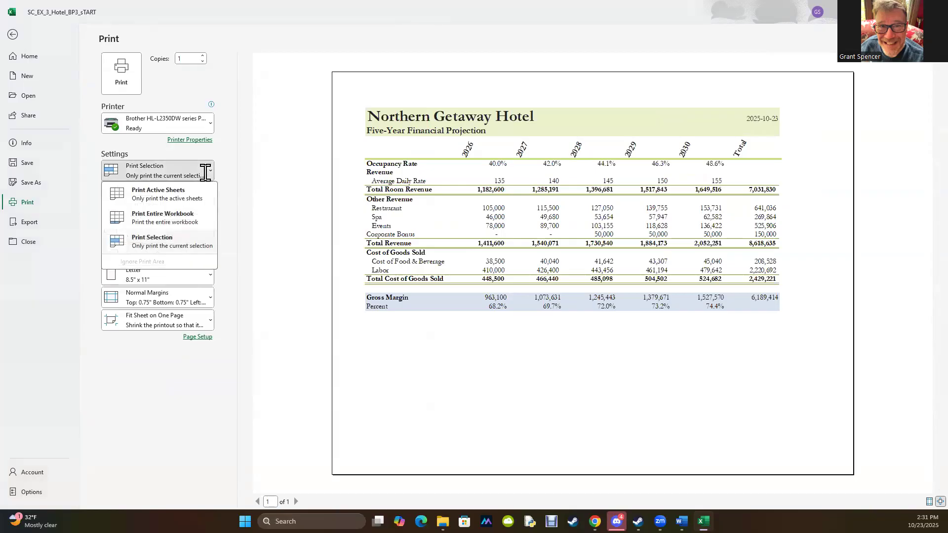
{"action": "left_click", "coordinate": [165, 217]}
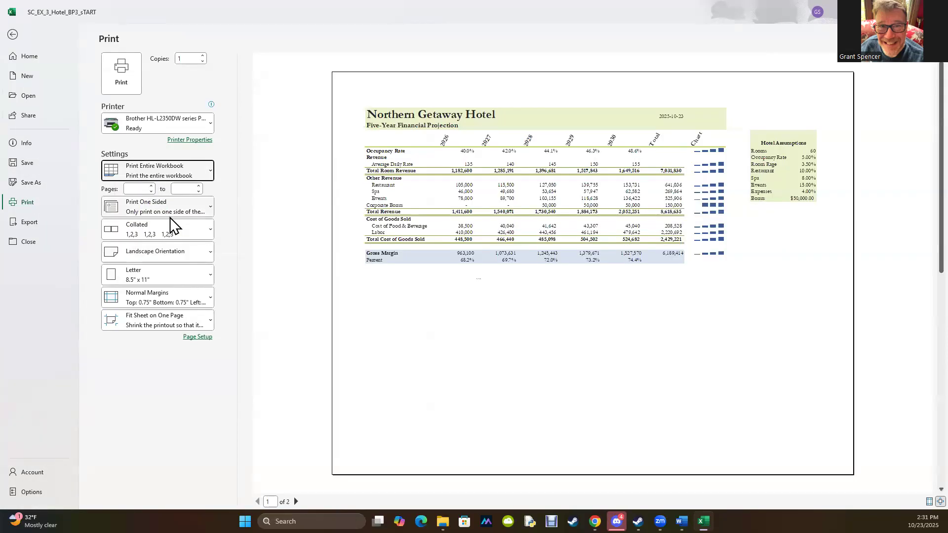
{"action": "scroll", "coordinate": [644, 231], "scroll_direction": "down", "scroll_amount": 3}
{"action": "scroll", "coordinate": [644, 231], "scroll_direction": "up", "scroll_amount": 3}
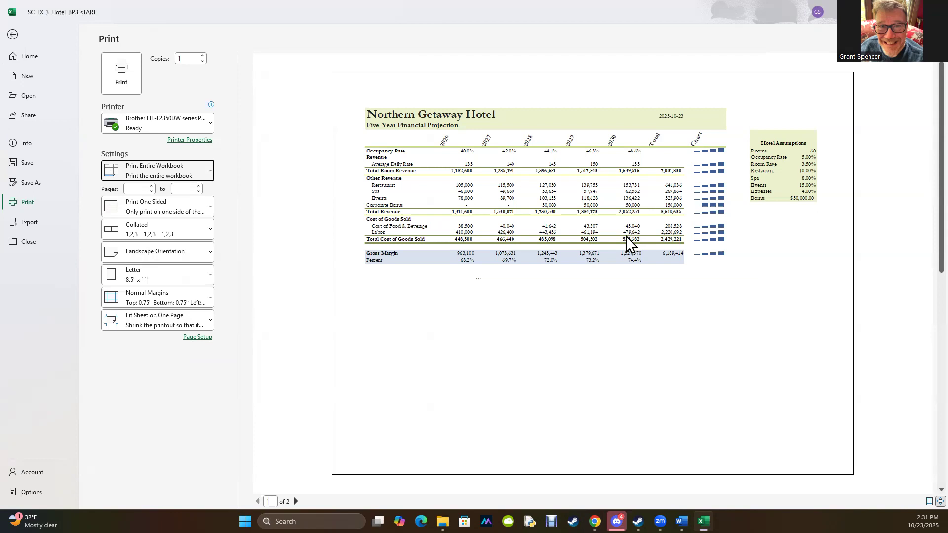
- Leave the print preview, select cell E24 and place the workbook window beside the textbook
{"action": "left_click", "coordinate": [13, 36]}
{"action": "left_click", "coordinate": [318, 384]}
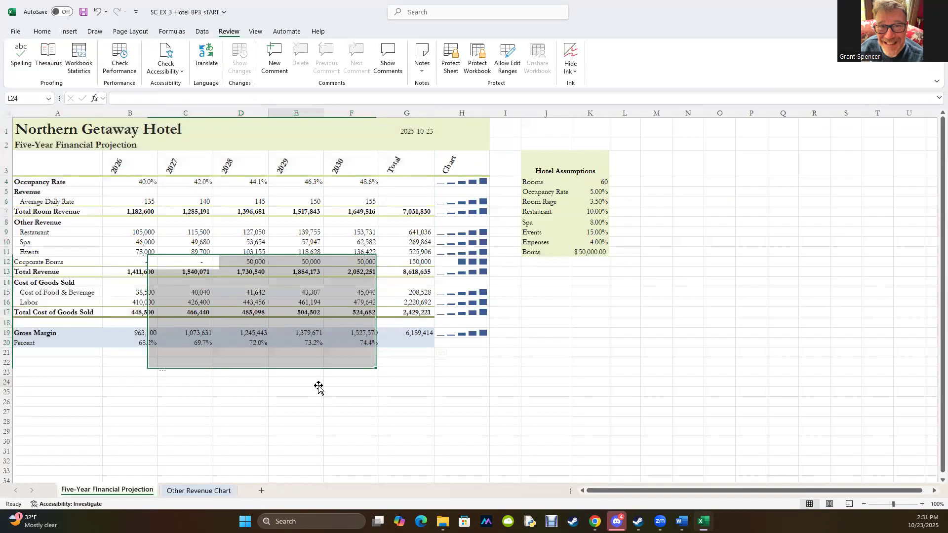
{"action": "left_click_drag", "start_coordinate": [791, 14], "coordinate": [2, 85]}
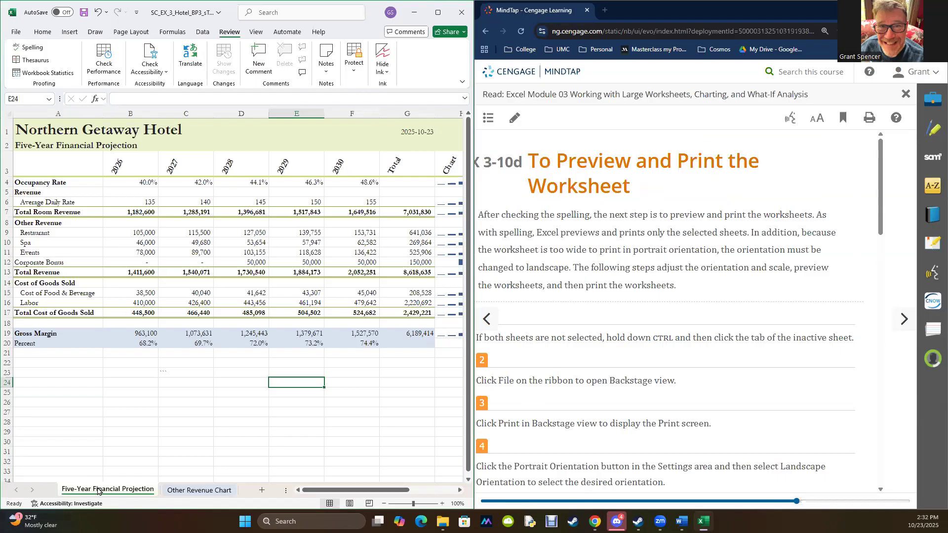
- Group the Other Revenue Chart sheet with Five-Year Financial Projection and look through the print preview of both sheets
{"action": "left_click", "coordinate": [181, 490], "text": "ctrl"}
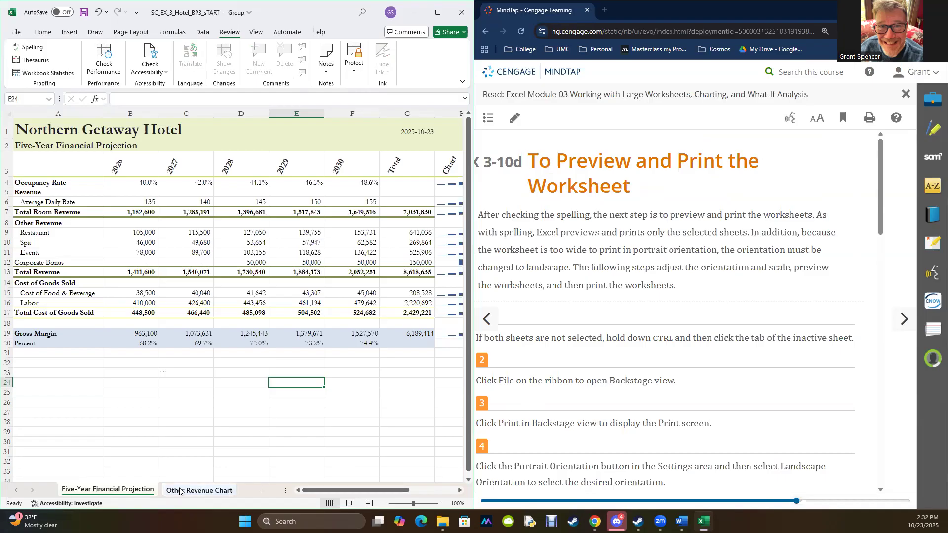
{"action": "left_click", "coordinate": [16, 32]}
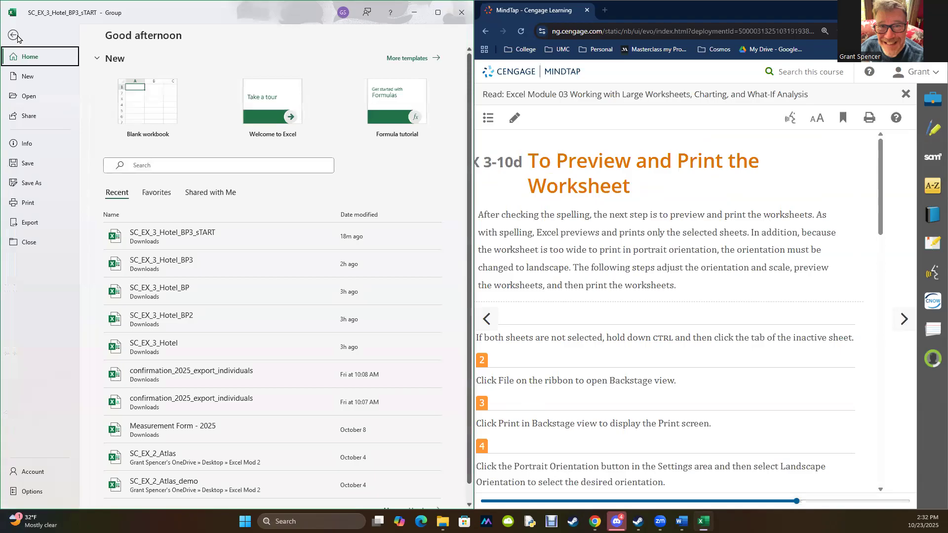
{"action": "left_click", "coordinate": [43, 204]}
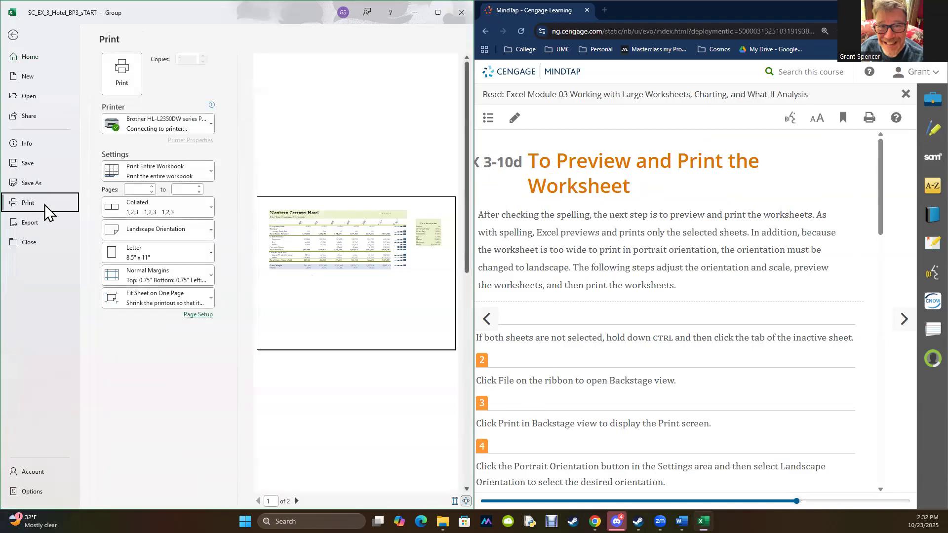
{"action": "scroll", "coordinate": [324, 240], "scroll_direction": "down", "scroll_amount": 3}
{"action": "scroll", "coordinate": [323, 240], "scroll_direction": "up", "scroll_amount": 3}
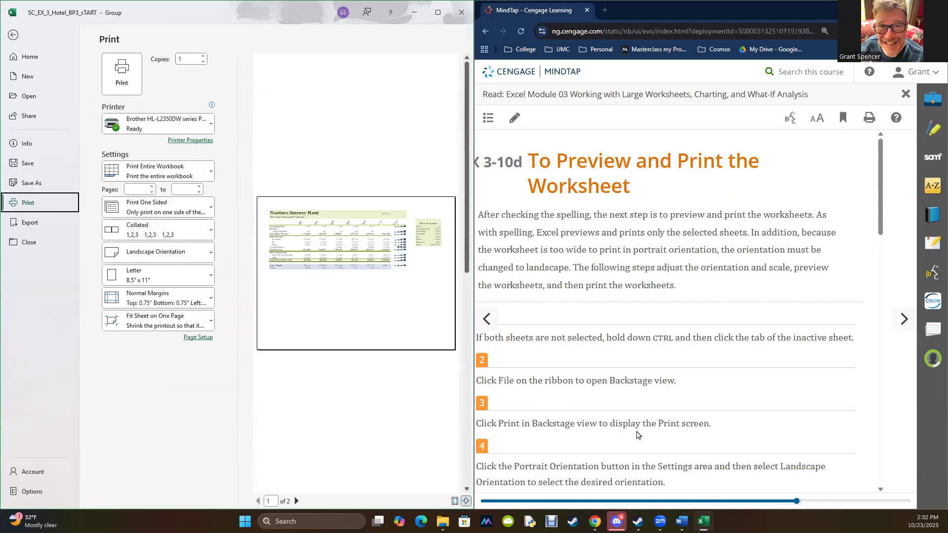
- Read the remaining preview and print instructions in textbook section 3-10d and check the available printers
{"action": "scroll", "coordinate": [652, 434], "scroll_direction": "down", "scroll_amount": 2}
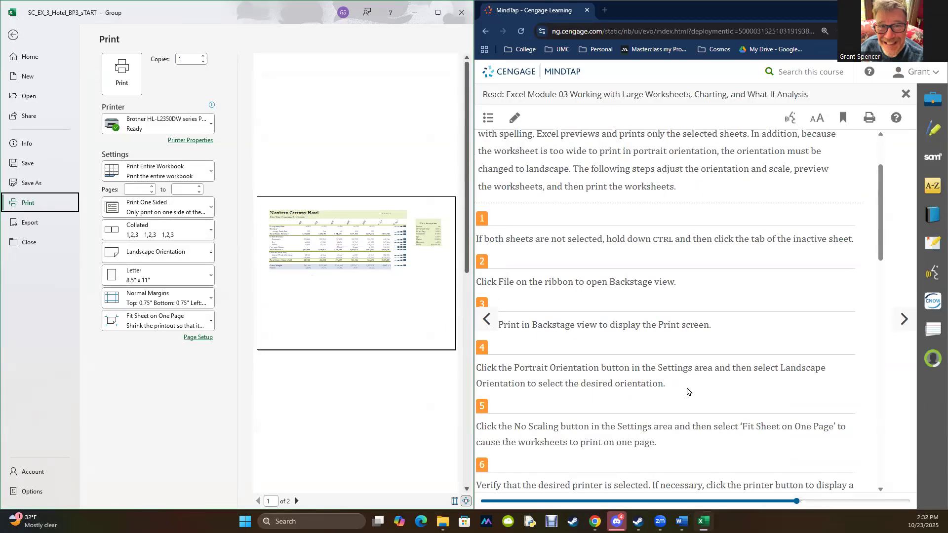
{"action": "scroll", "coordinate": [687, 391], "scroll_direction": "down", "scroll_amount": 2}
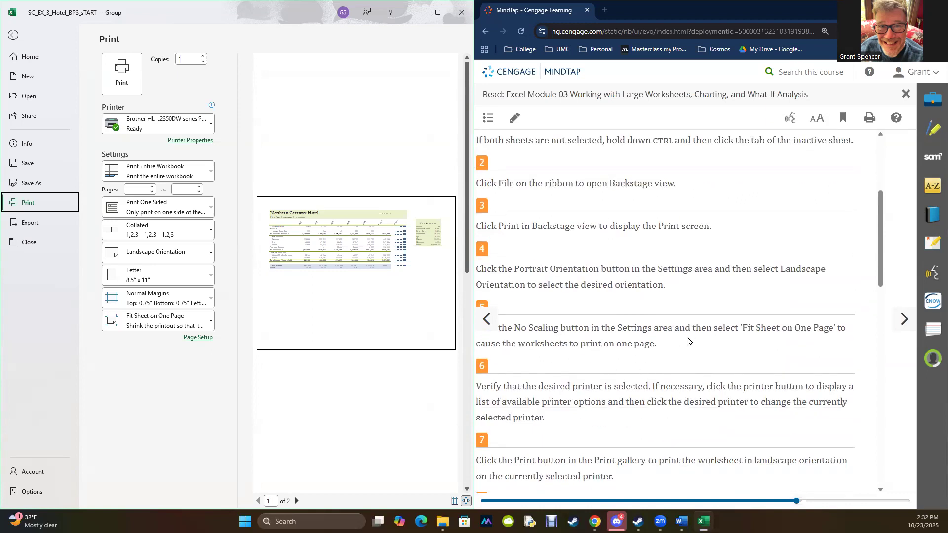
{"action": "scroll", "coordinate": [636, 353], "scroll_direction": "down", "scroll_amount": 2}
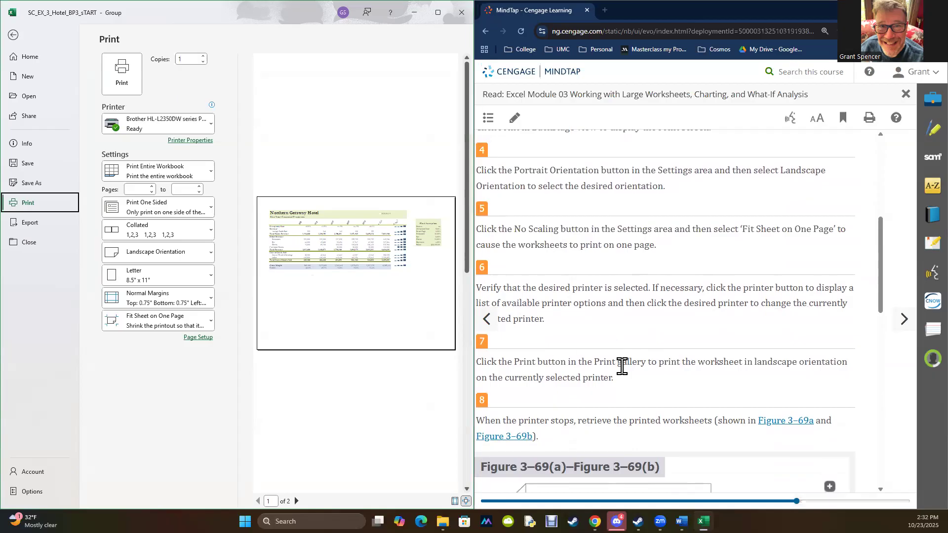
{"action": "left_click", "coordinate": [200, 123]}
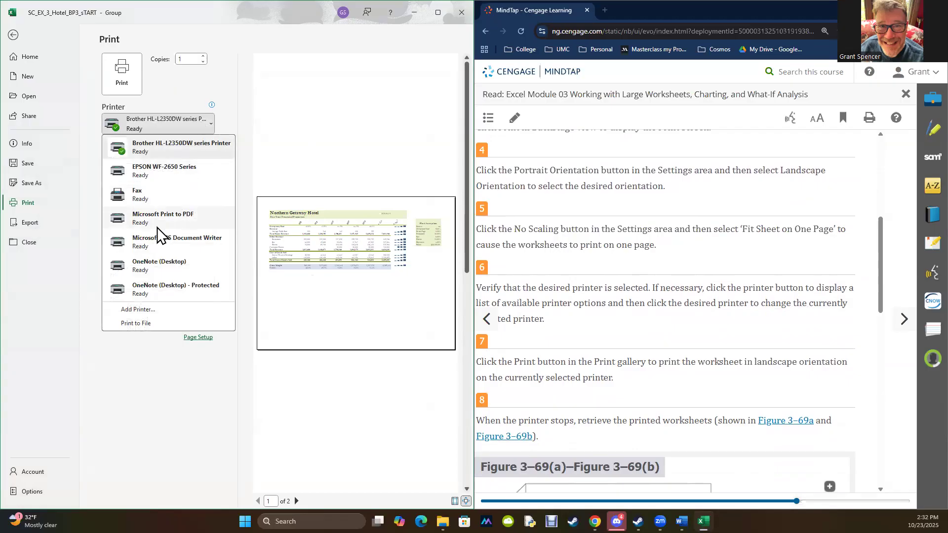
{"action": "key", "text": "Escape"}
{"action": "scroll", "coordinate": [711, 358], "scroll_direction": "down", "scroll_amount": 2}
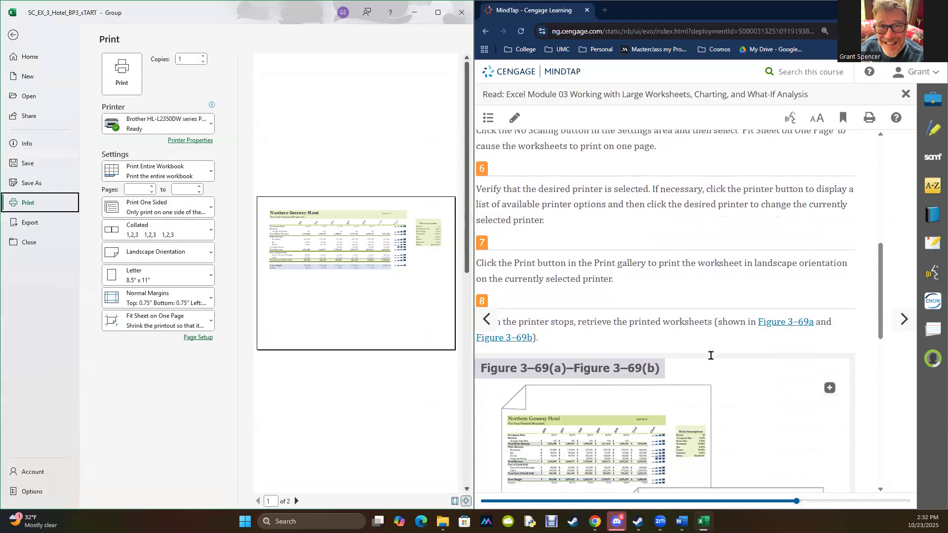
{"action": "scroll", "coordinate": [709, 357], "scroll_direction": "down", "scroll_amount": 7}
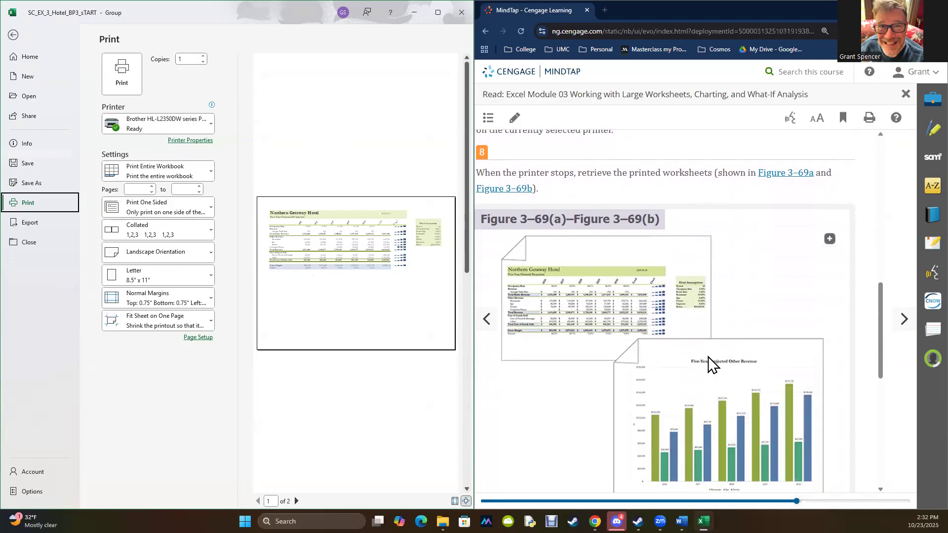
{"action": "scroll", "coordinate": [708, 364], "scroll_direction": "down", "scroll_amount": 3}
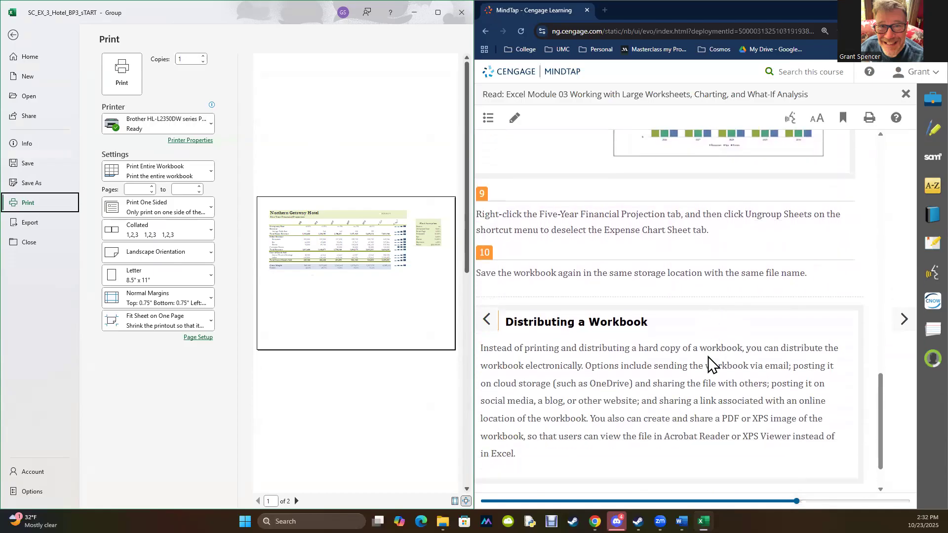
{"action": "scroll", "coordinate": [710, 363], "scroll_direction": "down", "scroll_amount": 1}
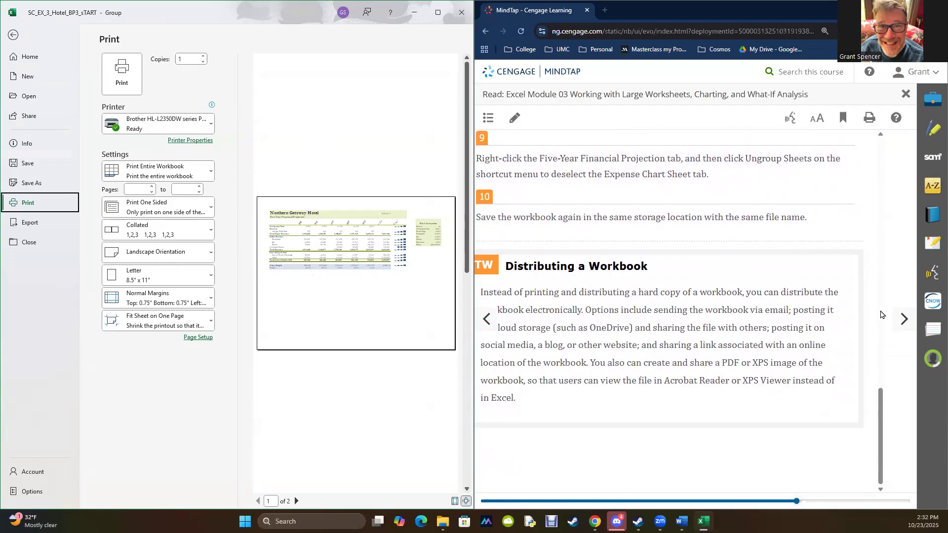
- Close the print preview and advance the textbook past section 3-11 to 3-11a on shrinking and magnifying the view
{"action": "left_click", "coordinate": [904, 319]}
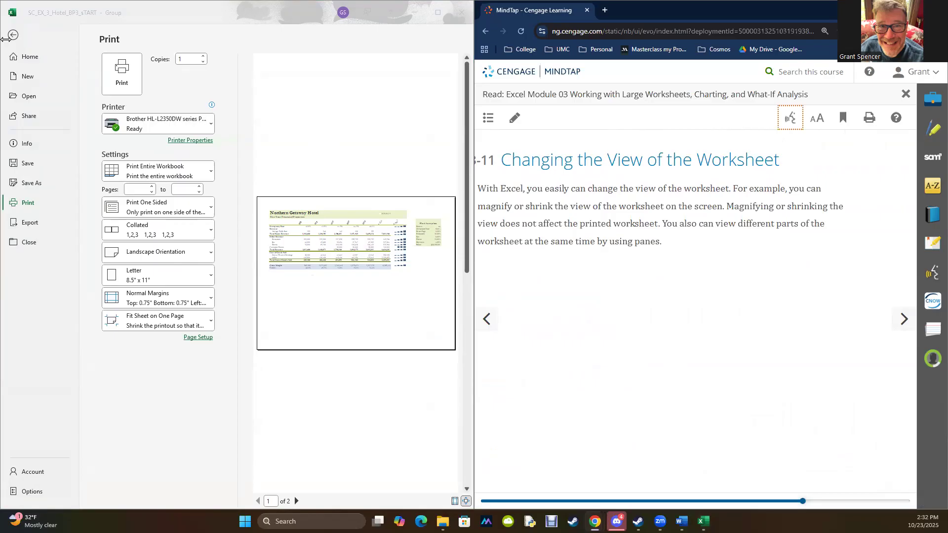
{"action": "left_click", "coordinate": [12, 35]}
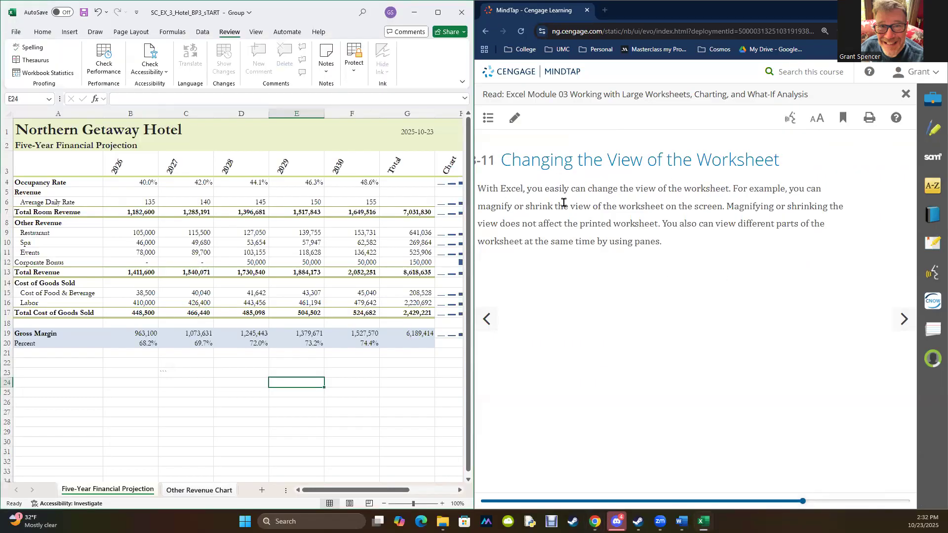
{"action": "left_click", "coordinate": [904, 319]}
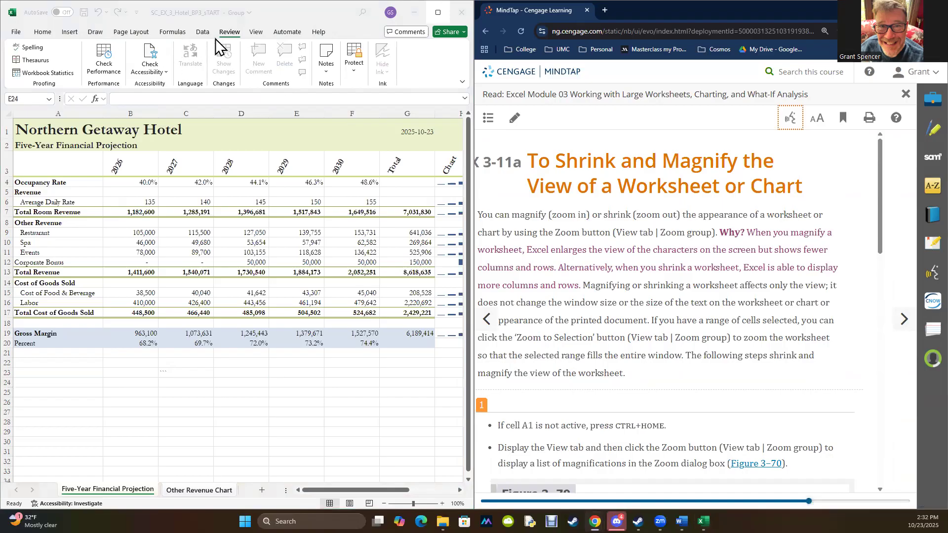
- Make cell A1 active and view the magnification choices in the Zoom dialog without applying any
{"action": "left_click", "coordinate": [256, 33]}
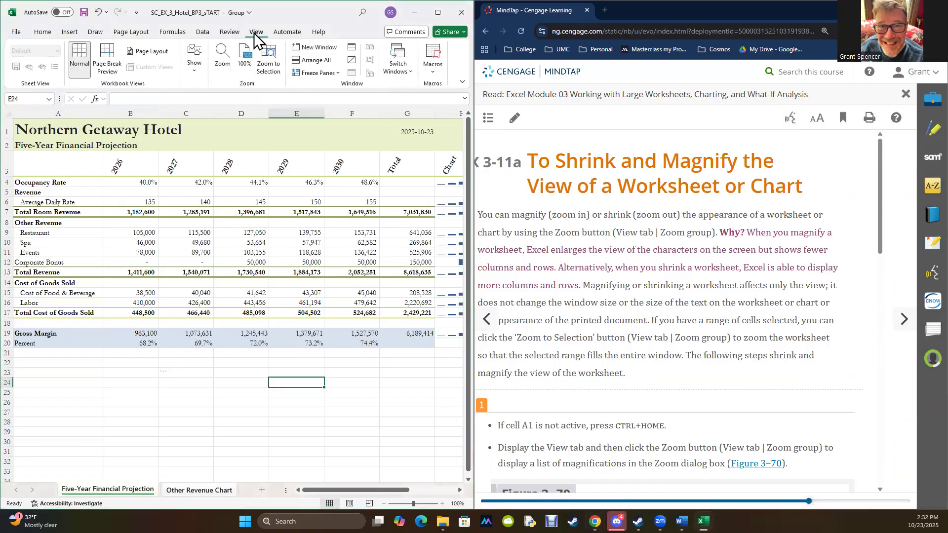
{"action": "key", "text": "ctrl+Home"}
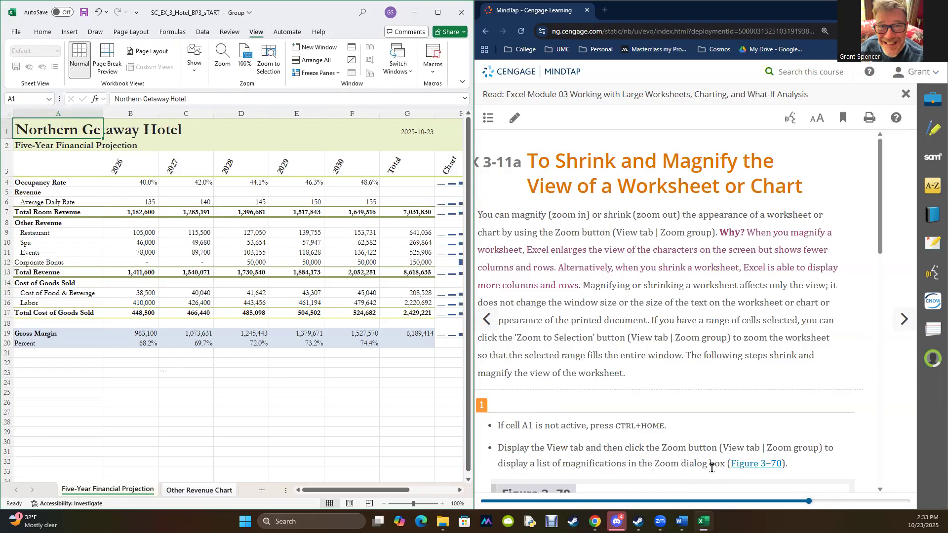
{"action": "scroll", "coordinate": [721, 448], "scroll_direction": "down", "scroll_amount": 4}
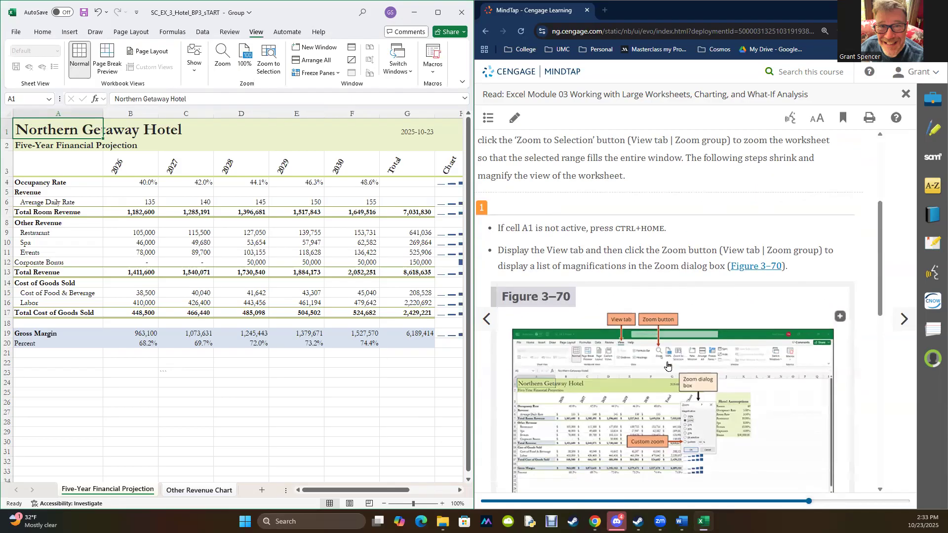
{"action": "left_click", "coordinate": [223, 56]}
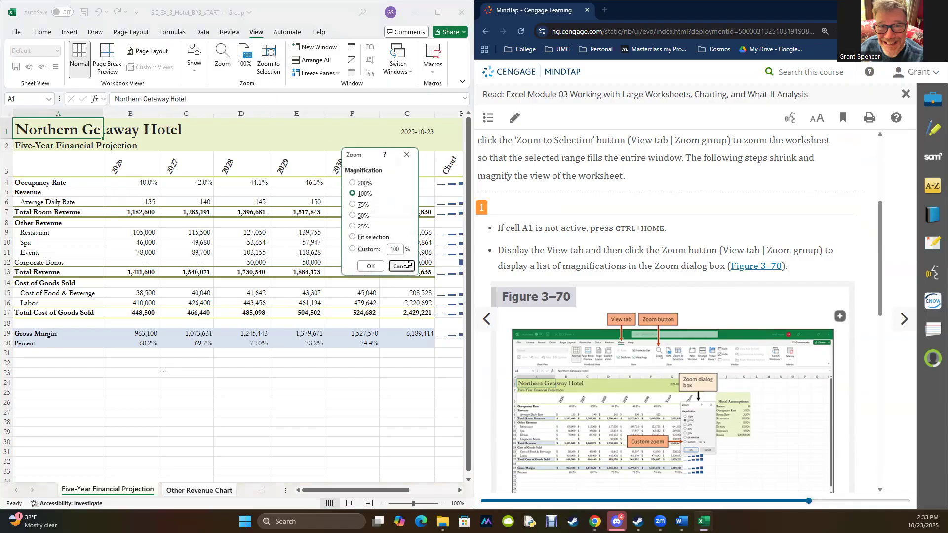
{"action": "left_click", "coordinate": [413, 266]}
- Magnify the Five-Year Financial Projection sheet to 130% and shrink it back to 100%
{"action": "left_click", "coordinate": [442, 504]}
{"action": "double_click", "coordinate": [441, 504]}
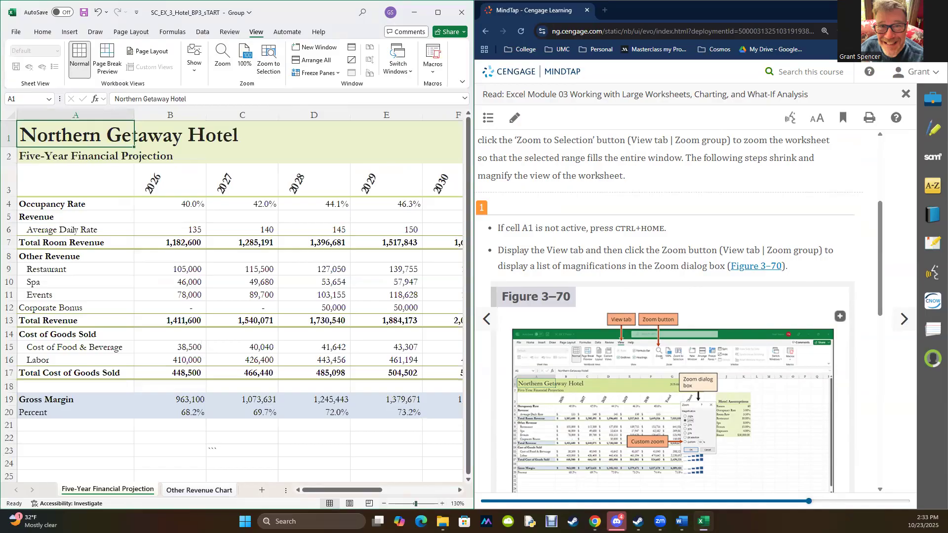
{"action": "left_click", "coordinate": [385, 504]}
{"action": "left_click", "coordinate": [384, 503]}
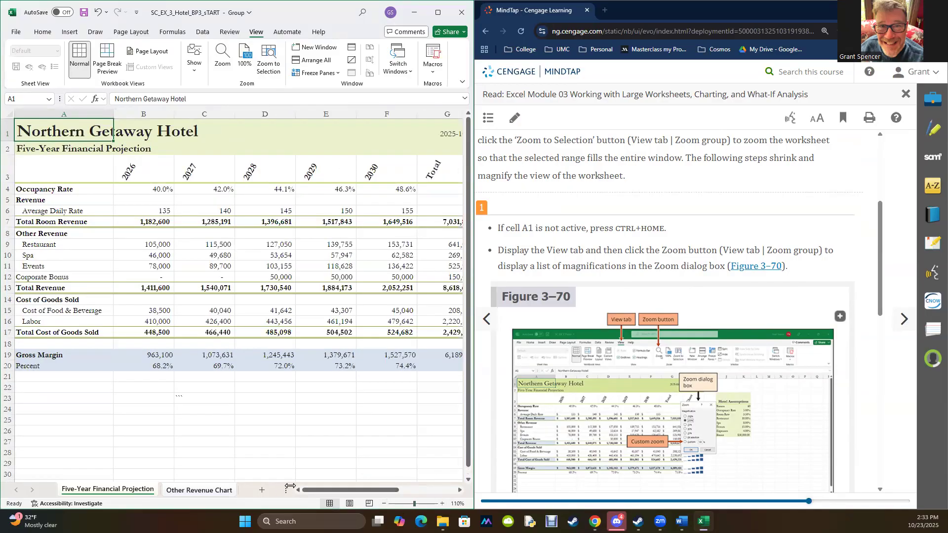
{"action": "left_click", "coordinate": [384, 504]}
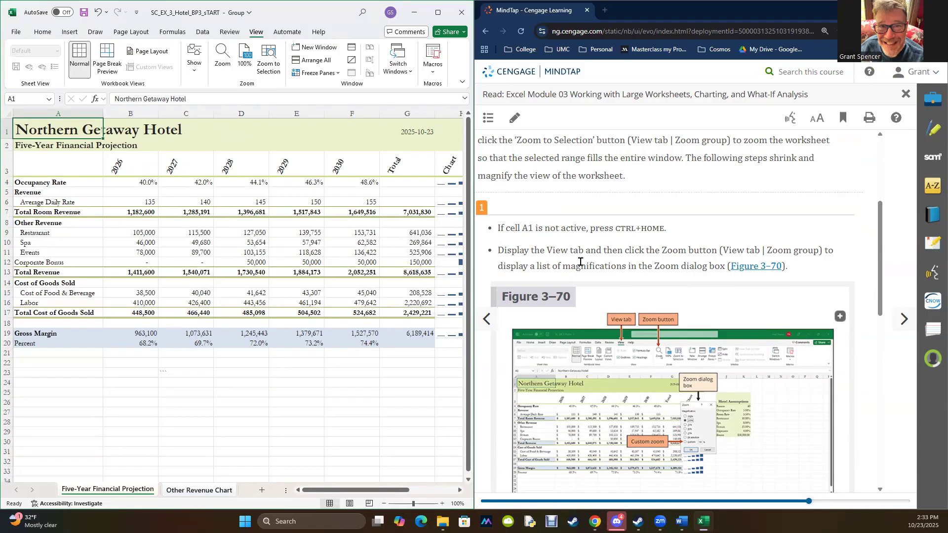
- Read the remaining magnification steps in textbook section 3-11a and advance to section 3-11b on freezing worksheet columns and rows
{"action": "scroll", "coordinate": [583, 276], "scroll_direction": "down", "scroll_amount": 4}
{"action": "scroll", "coordinate": [585, 277], "scroll_direction": "down", "scroll_amount": 2}
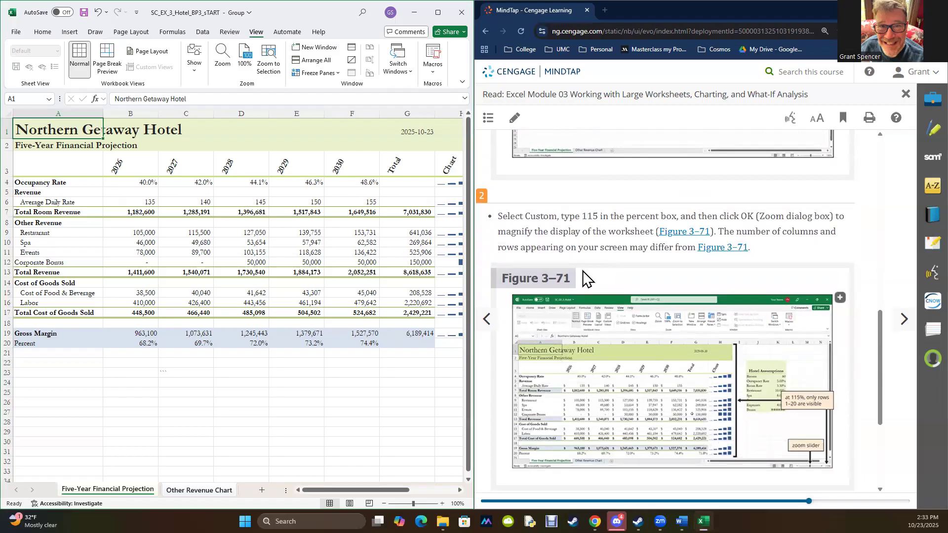
{"action": "scroll", "coordinate": [584, 277], "scroll_direction": "down", "scroll_amount": 4}
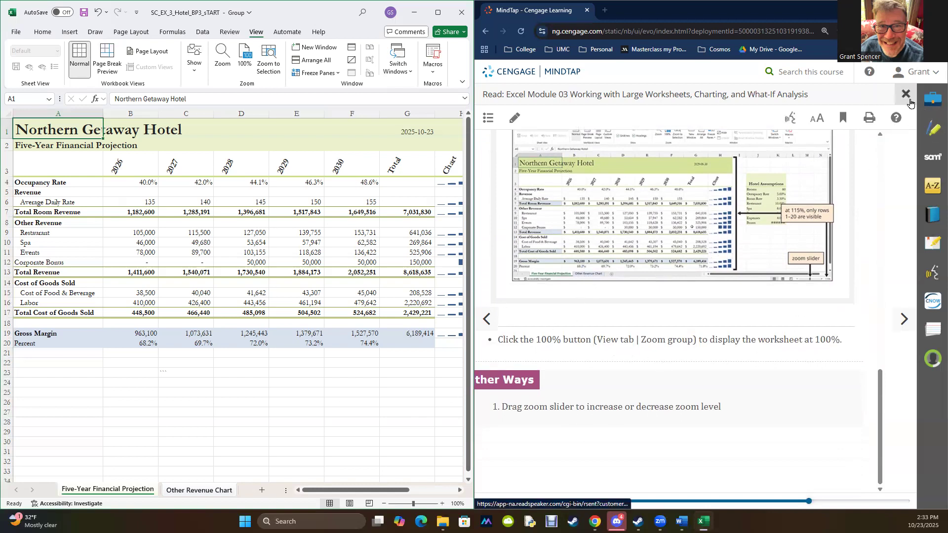
{"action": "left_click", "coordinate": [906, 320]}
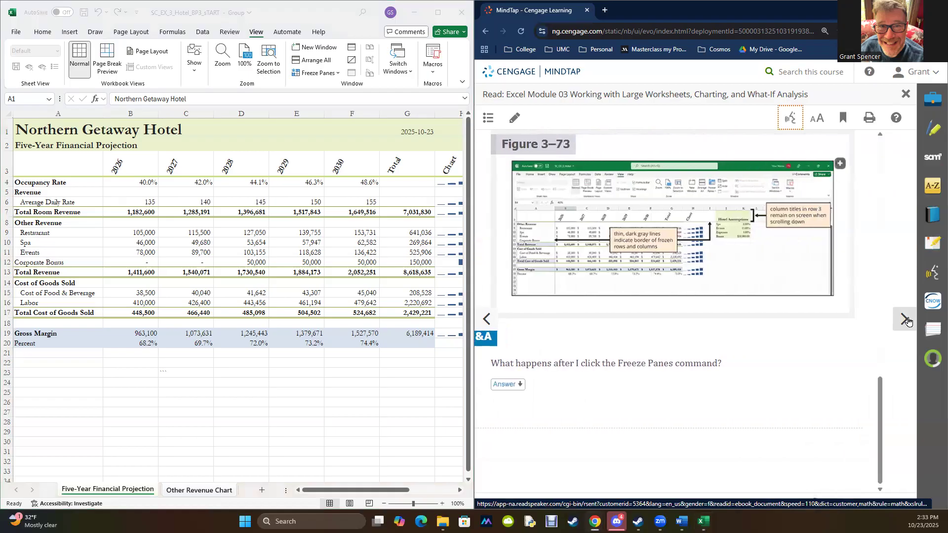
{"action": "left_click", "coordinate": [906, 320]}
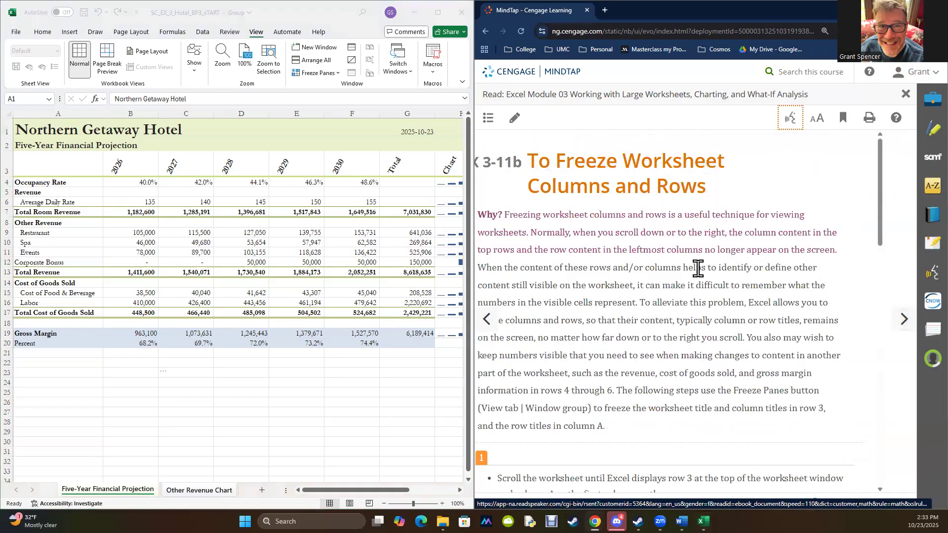
- Read the freeze-panes instructions in section 3-11b and compare them with title rows 1 to 3 of the worksheet
{"action": "scroll", "coordinate": [698, 270], "scroll_direction": "down", "scroll_amount": 3}
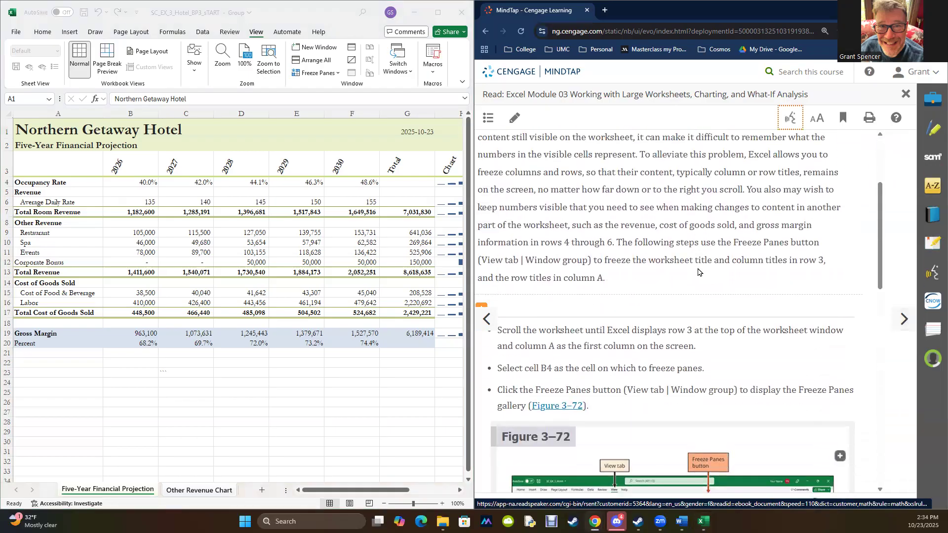
{"action": "scroll", "coordinate": [697, 270], "scroll_direction": "down", "scroll_amount": 3}
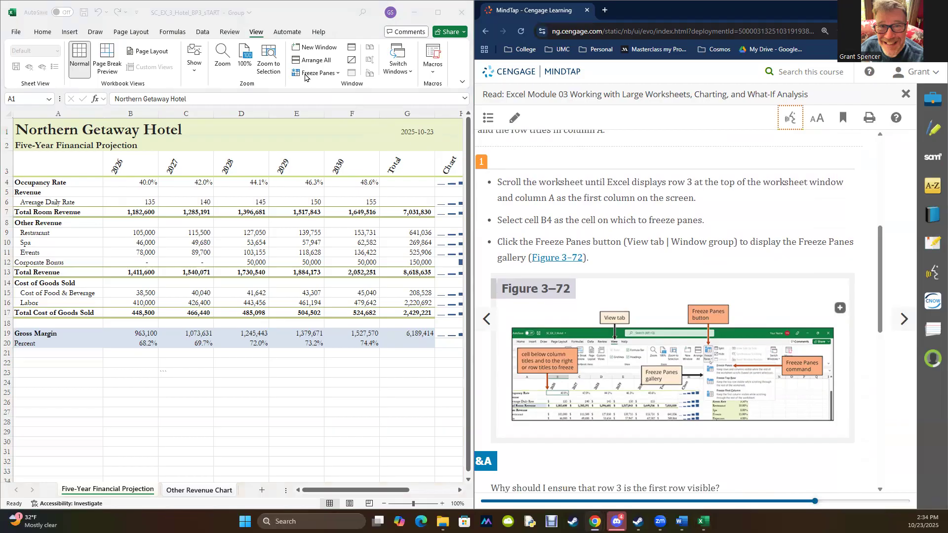
{"action": "scroll", "coordinate": [395, 226], "scroll_direction": "down", "scroll_amount": 1}
{"action": "scroll", "coordinate": [395, 226], "scroll_direction": "down", "scroll_amount": 5}
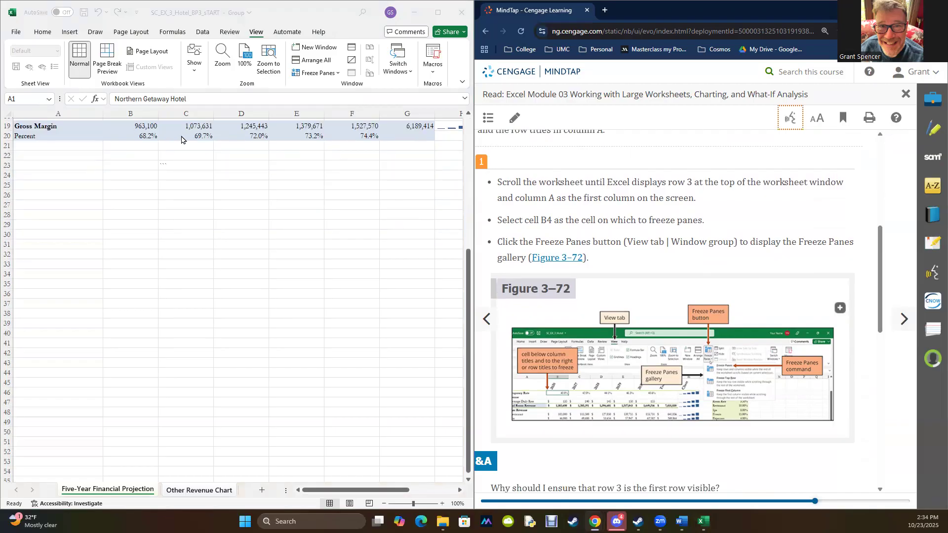
{"action": "scroll", "coordinate": [281, 190], "scroll_direction": "up", "scroll_amount": 6}
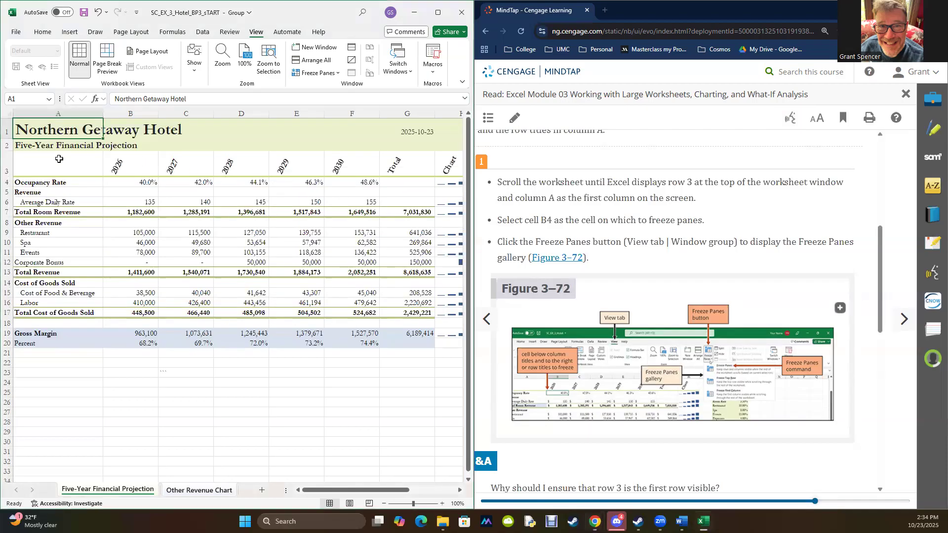
{"action": "mouse_move", "coordinate": [52, 125]}
{"action": "left_mouse_down"}
{"action": "mouse_move", "coordinate": [130, 162]}
{"action": "mouse_move", "coordinate": [437, 170]}
{"action": "left_mouse_up"}
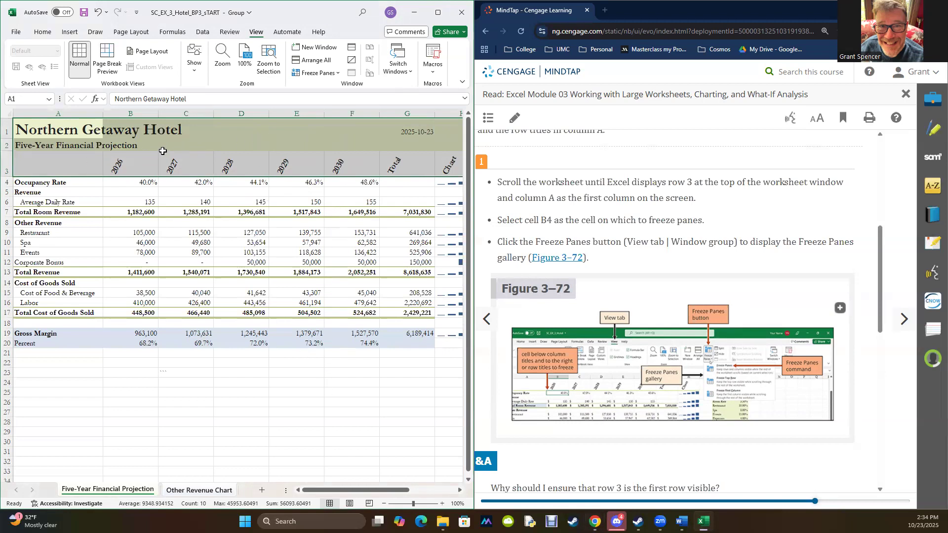
{"action": "scroll", "coordinate": [687, 282], "scroll_direction": "down", "scroll_amount": 3}
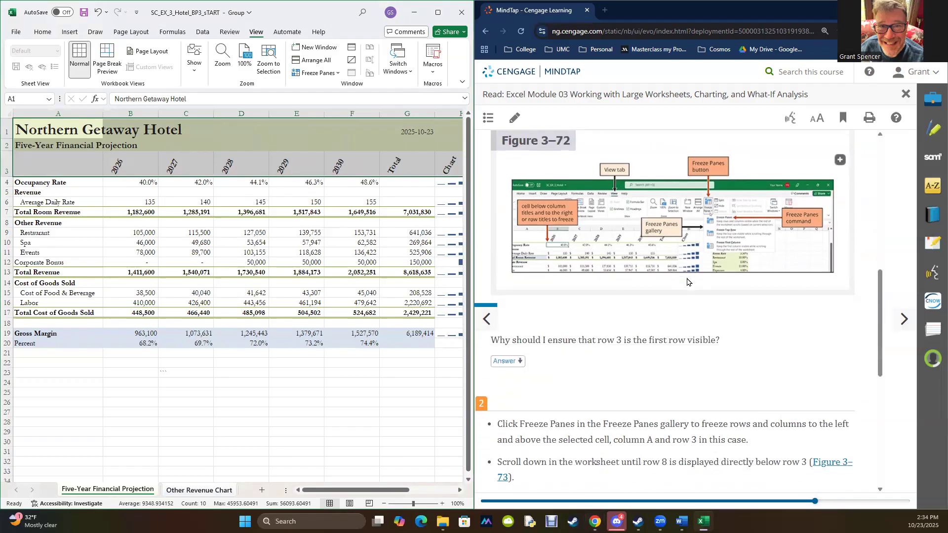
{"action": "scroll", "coordinate": [687, 282], "scroll_direction": "down", "scroll_amount": 4}
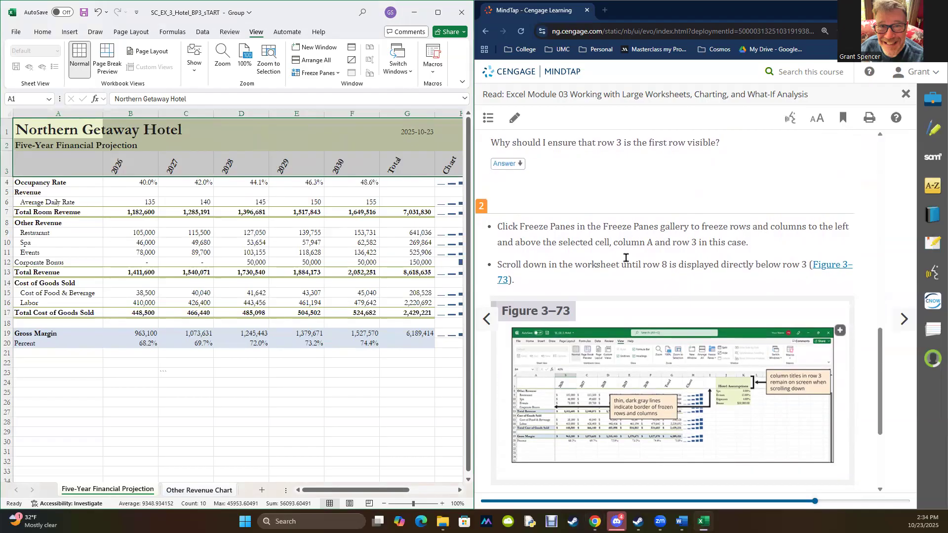
{"action": "scroll", "coordinate": [645, 369], "scroll_direction": "up", "scroll_amount": 6}
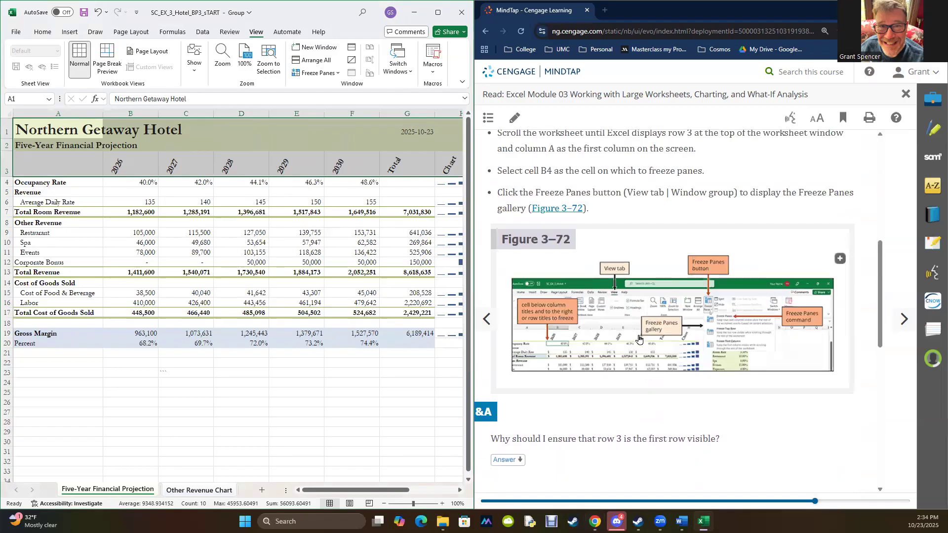
{"action": "scroll", "coordinate": [637, 341], "scroll_direction": "up", "scroll_amount": 2}
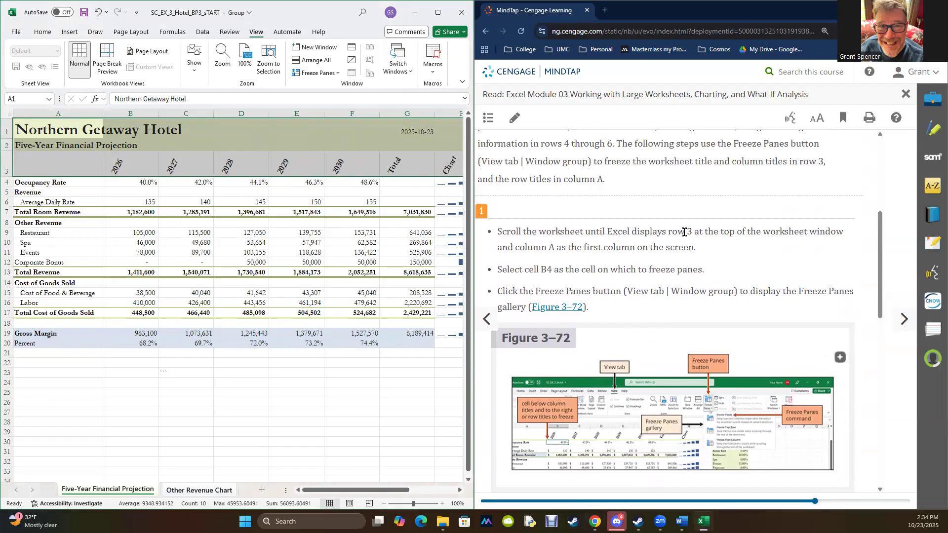
- Bring row 3 to the first visible line of the worksheet and freeze the panes at cell B3
{"action": "left_click", "coordinate": [138, 182]}
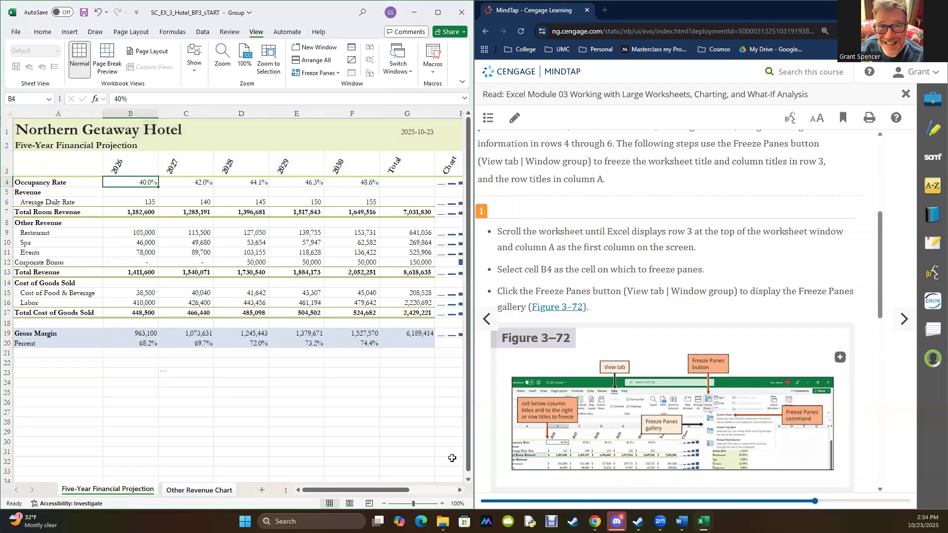
{"action": "left_click", "coordinate": [469, 480]}
{"action": "left_click", "coordinate": [468, 479]}
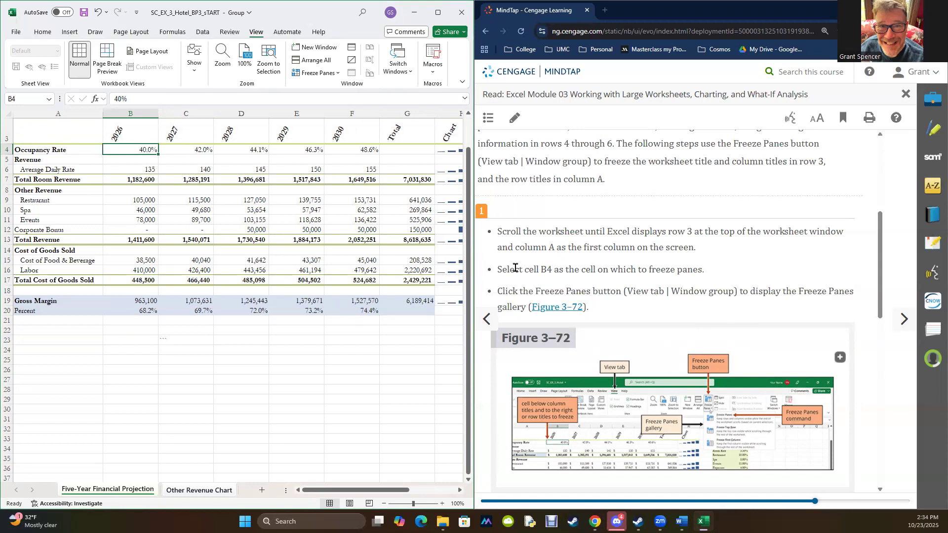
{"action": "left_click", "coordinate": [119, 126]}
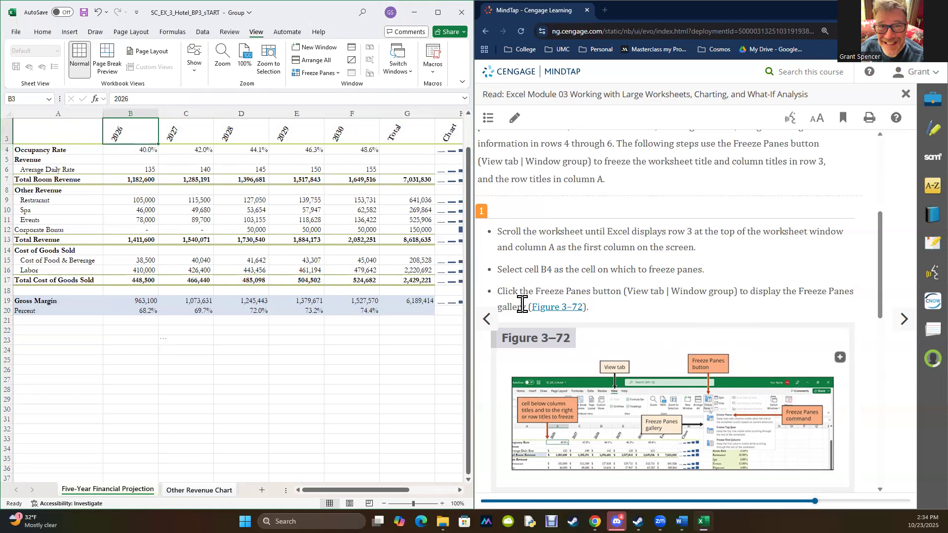
{"action": "left_click", "coordinate": [313, 75]}
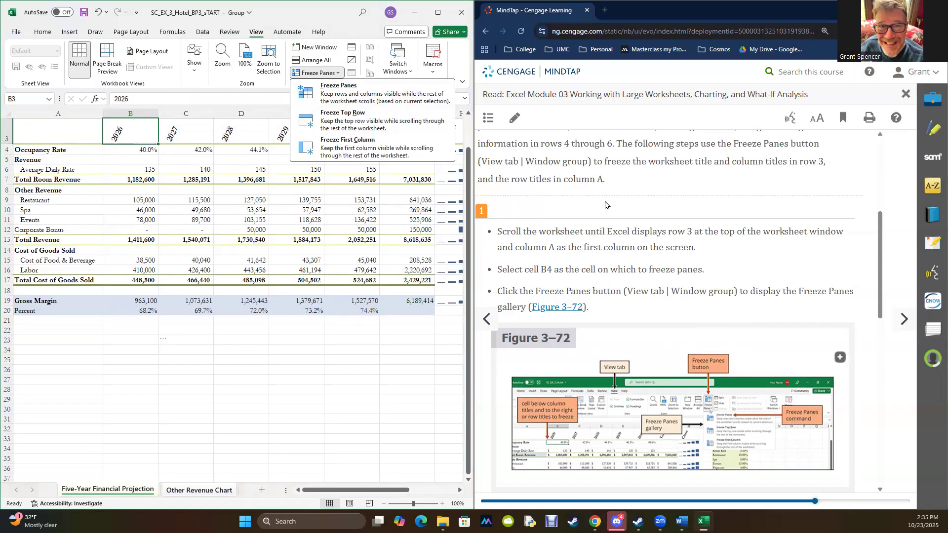
{"action": "scroll", "coordinate": [630, 259], "scroll_direction": "down", "scroll_amount": 5}
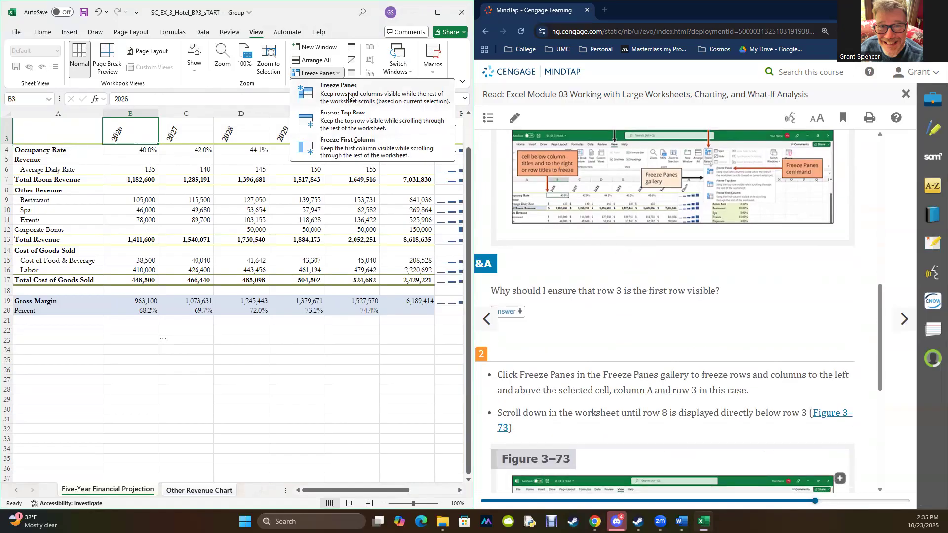
{"action": "left_click", "coordinate": [349, 95]}
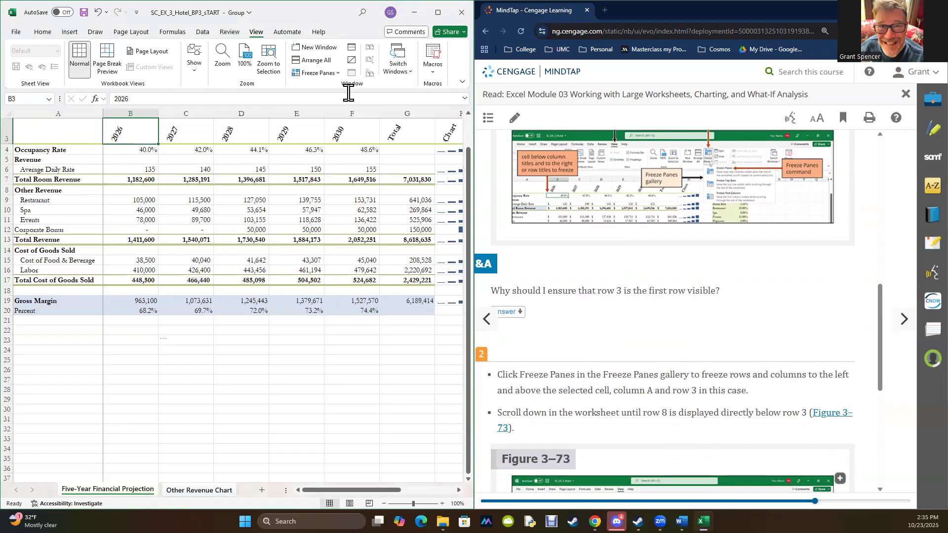
- Check how the frozen worksheet behaves when moved vertically and across to the Hotel Assumptions columns and back
{"action": "scroll", "coordinate": [305, 247], "scroll_direction": "down", "scroll_amount": 1}
{"action": "scroll", "coordinate": [306, 247], "scroll_direction": "up", "scroll_amount": 2}
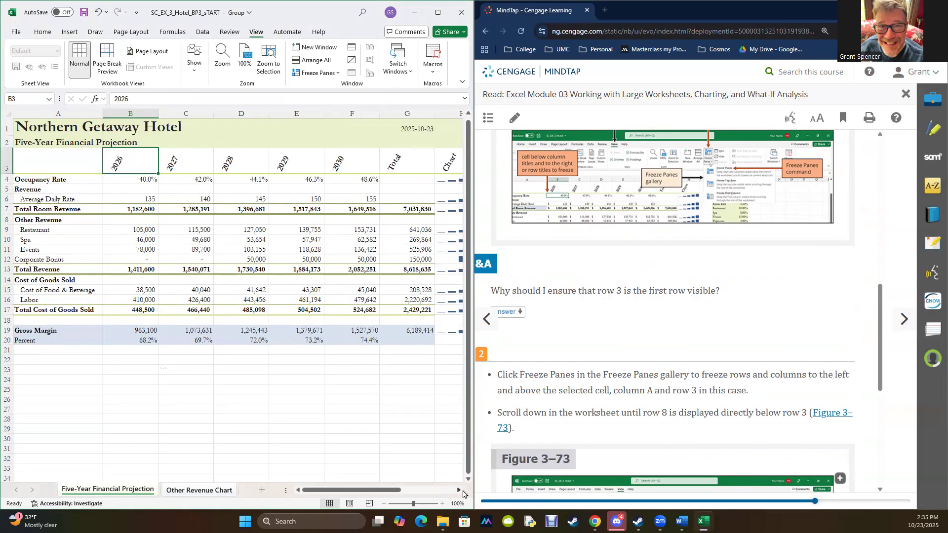
{"action": "left_click", "coordinate": [462, 491]}
{"action": "left_click", "coordinate": [462, 491]}
{"action": "left_click", "coordinate": [462, 491]}
{"action": "left_click", "coordinate": [461, 491]}
{"action": "left_click", "coordinate": [462, 491]}
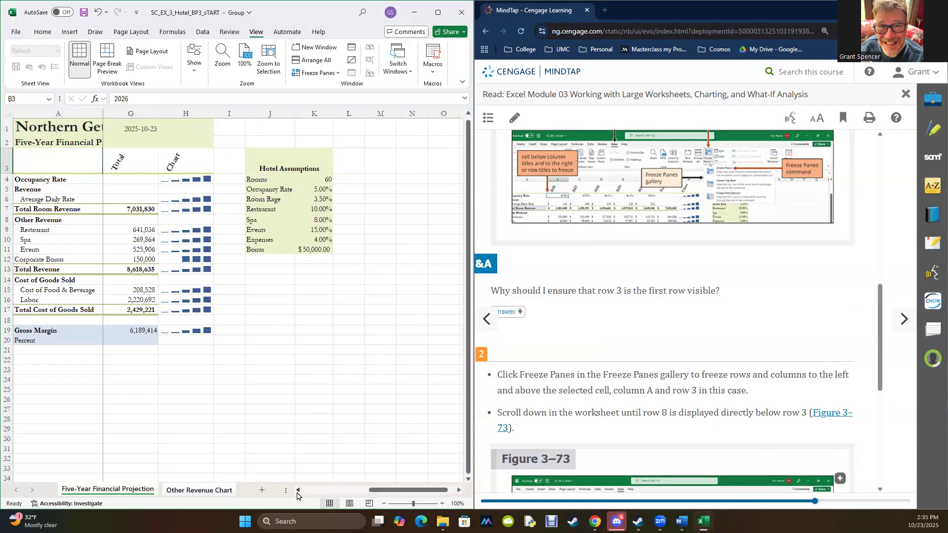
{"action": "left_click", "coordinate": [298, 490]}
{"action": "left_click", "coordinate": [297, 491]}
{"action": "left_click", "coordinate": [298, 491]}
{"action": "left_click", "coordinate": [298, 490]}
{"action": "left_click", "coordinate": [298, 490]}
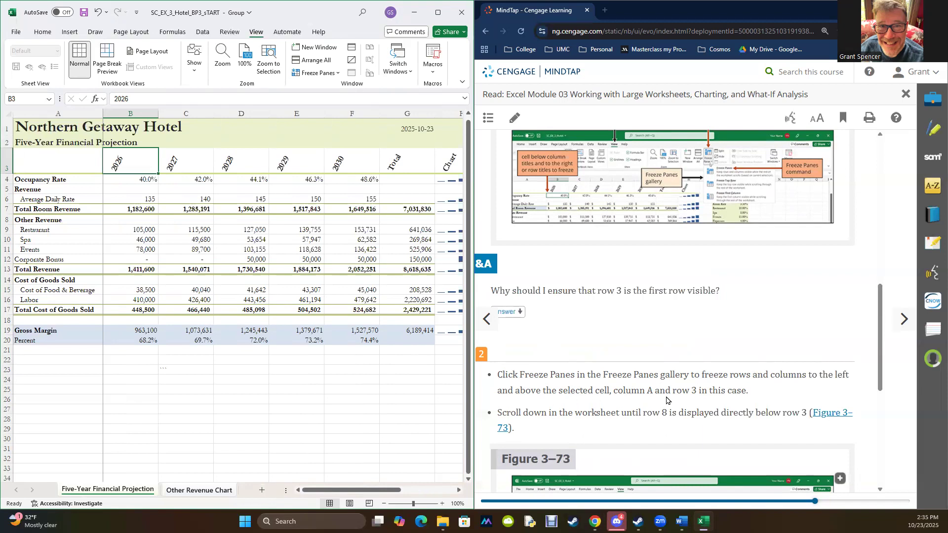
- Follow step 2 of section 3-11b by bringing row 8 into first view, compare with Figure 3-73, and return to row 1
{"action": "scroll", "coordinate": [667, 400], "scroll_direction": "down", "scroll_amount": 3}
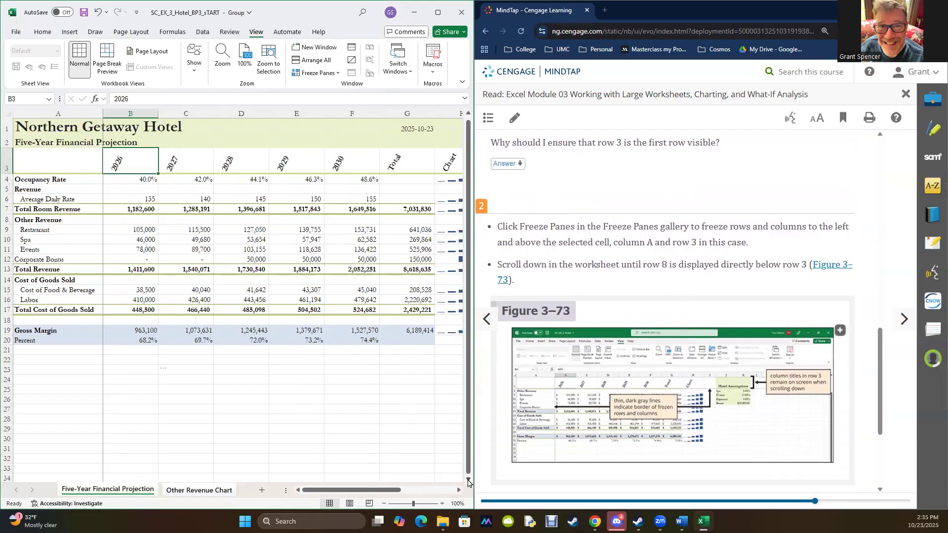
{"action": "left_click", "coordinate": [469, 481]}
{"action": "left_click", "coordinate": [468, 481]}
{"action": "left_click", "coordinate": [468, 481]}
{"action": "left_click", "coordinate": [468, 481]}
{"action": "left_click", "coordinate": [468, 482]}
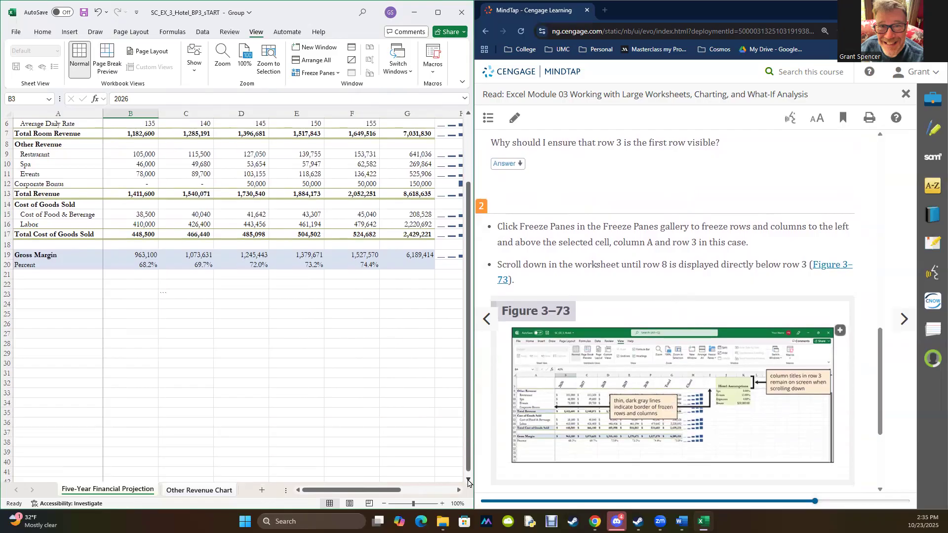
{"action": "left_click", "coordinate": [468, 481]}
{"action": "left_click", "coordinate": [468, 482]}
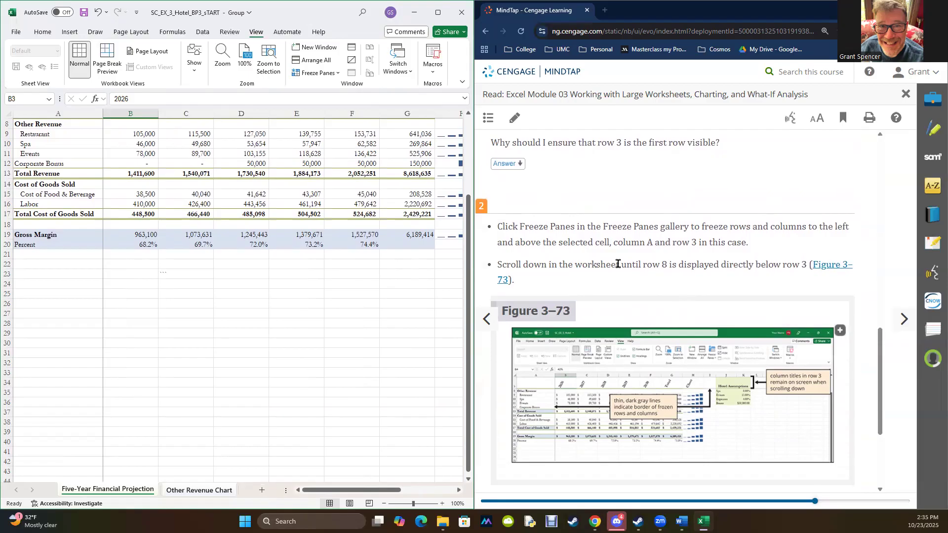
{"action": "scroll", "coordinate": [618, 264], "scroll_direction": "down", "scroll_amount": 3}
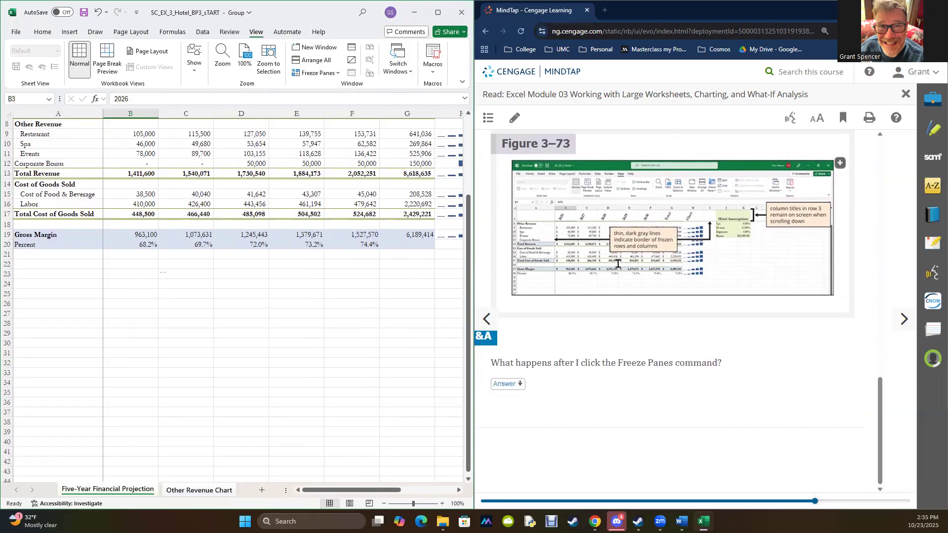
{"action": "scroll", "coordinate": [618, 265], "scroll_direction": "up", "scroll_amount": 5}
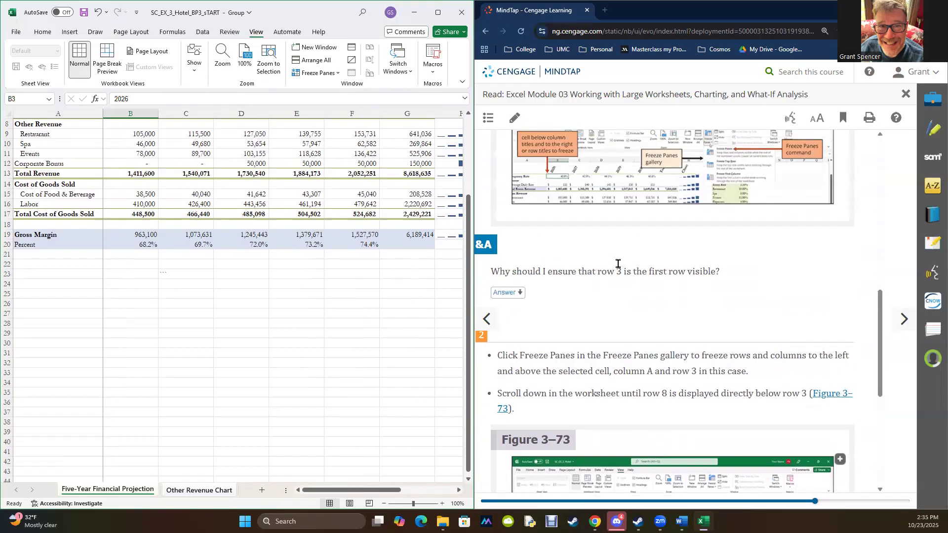
{"action": "left_click_drag", "start_coordinate": [469, 408], "coordinate": [467, 296]}
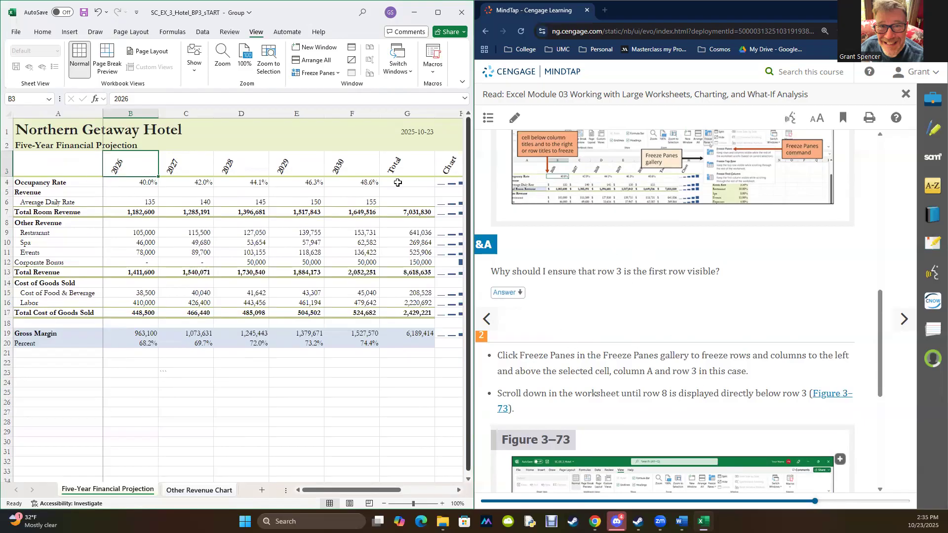
- Unfreeze the panes on the Five-Year Financial Projection sheet and make an empty cell below the data active
{"action": "left_click", "coordinate": [315, 72]}
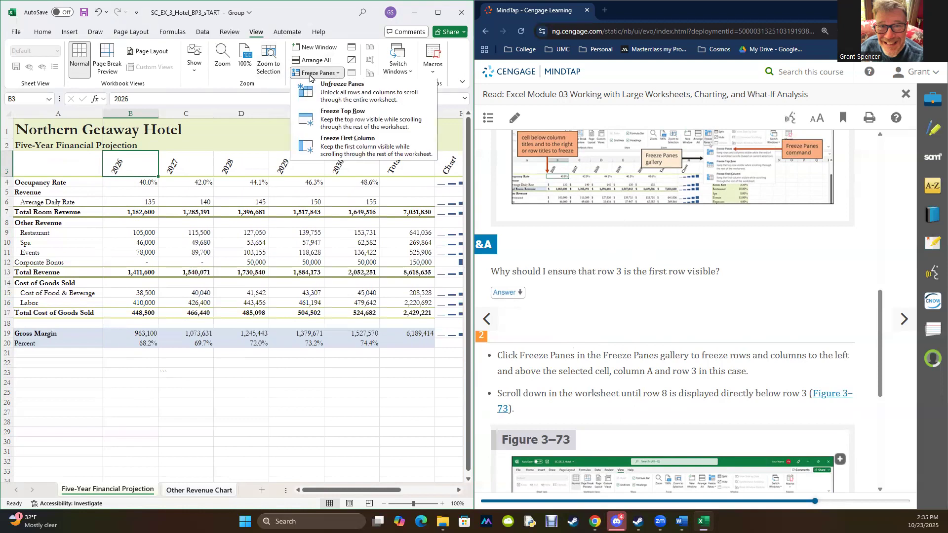
{"action": "left_click", "coordinate": [326, 90]}
{"action": "left_click", "coordinate": [285, 431]}
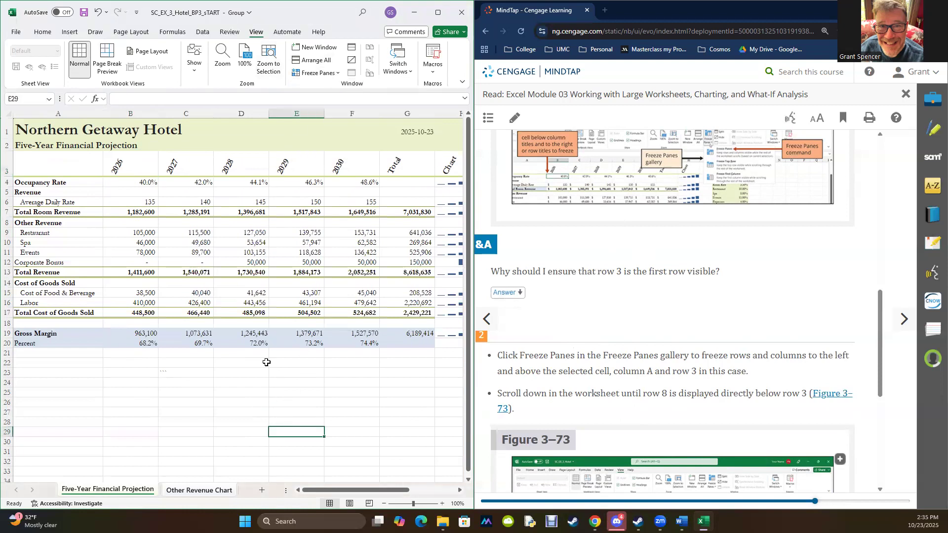
- Try to freeze the panes with title rows 1 to 3 selected from cell A1 and check how the sheet scrolls
{"action": "left_click_drag", "start_coordinate": [22, 128], "coordinate": [437, 169]}
{"action": "left_click", "coordinate": [302, 74]}
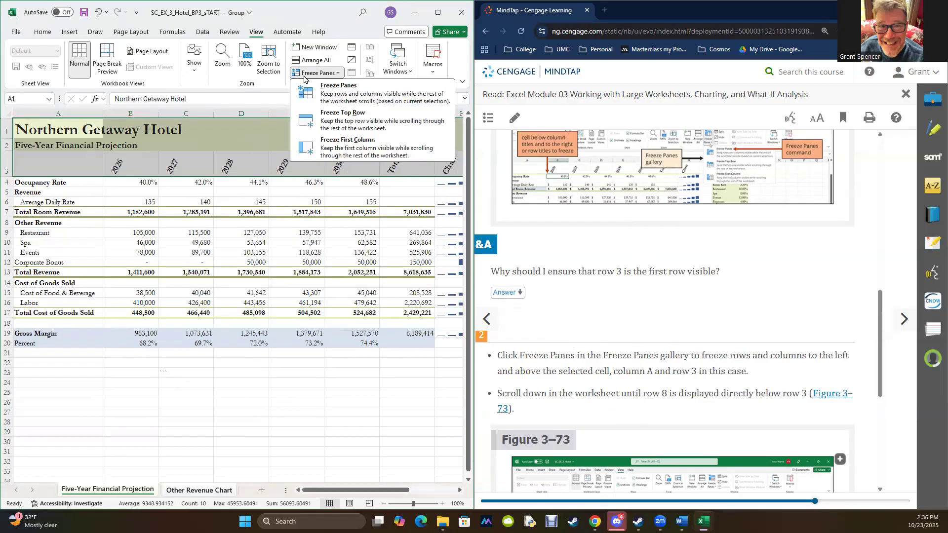
{"action": "left_click", "coordinate": [323, 102]}
{"action": "scroll", "coordinate": [279, 272], "scroll_direction": "down", "scroll_amount": 3}
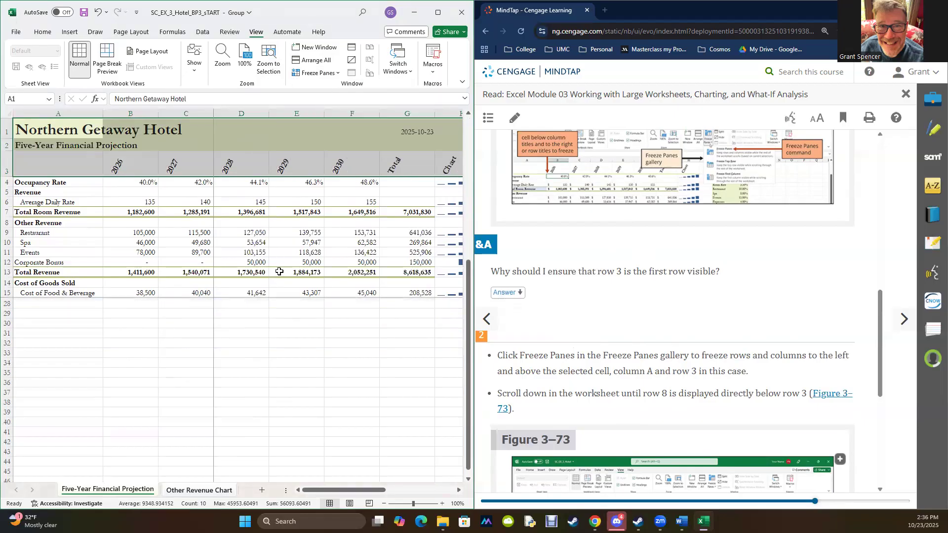
{"action": "scroll", "coordinate": [266, 257], "scroll_direction": "up", "scroll_amount": 3}
{"action": "scroll", "coordinate": [226, 163], "scroll_direction": "down", "scroll_amount": 3}
{"action": "scroll", "coordinate": [227, 163], "scroll_direction": "up", "scroll_amount": 3}
{"action": "left_click_drag", "start_coordinate": [308, 491], "coordinate": [377, 491]}
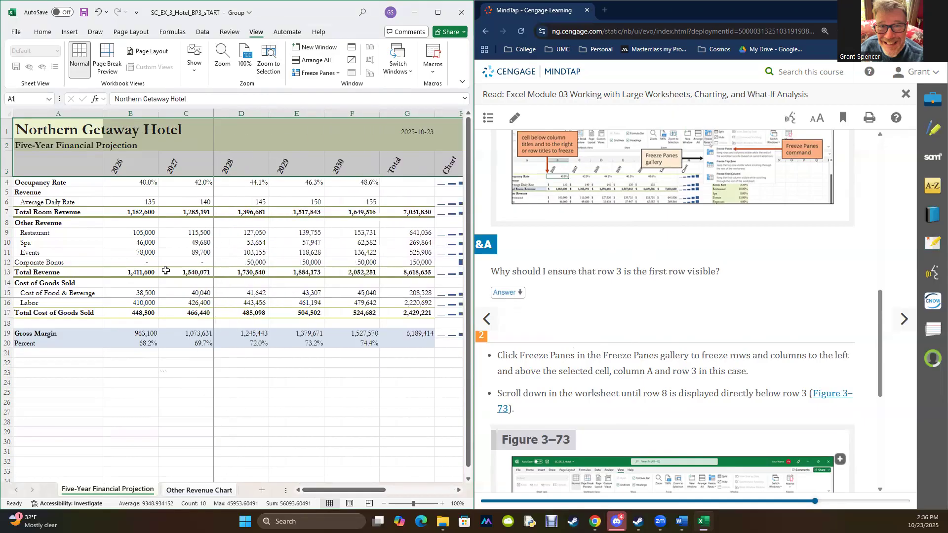
- Make cell B3 active and unfreeze the worksheet panes
{"action": "left_click", "coordinate": [116, 167]}
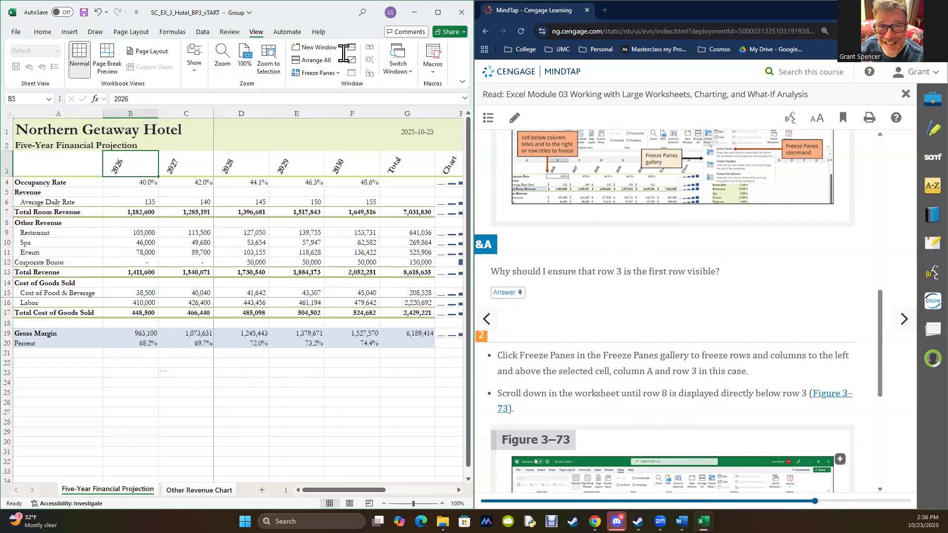
{"action": "left_click", "coordinate": [318, 72]}
{"action": "left_click", "coordinate": [323, 85]}
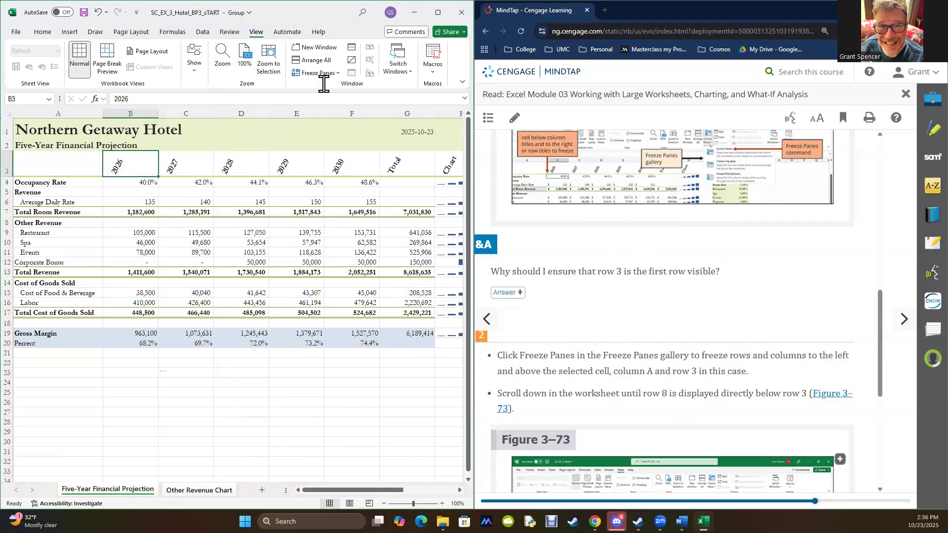
{"action": "left_click", "coordinate": [266, 69]}
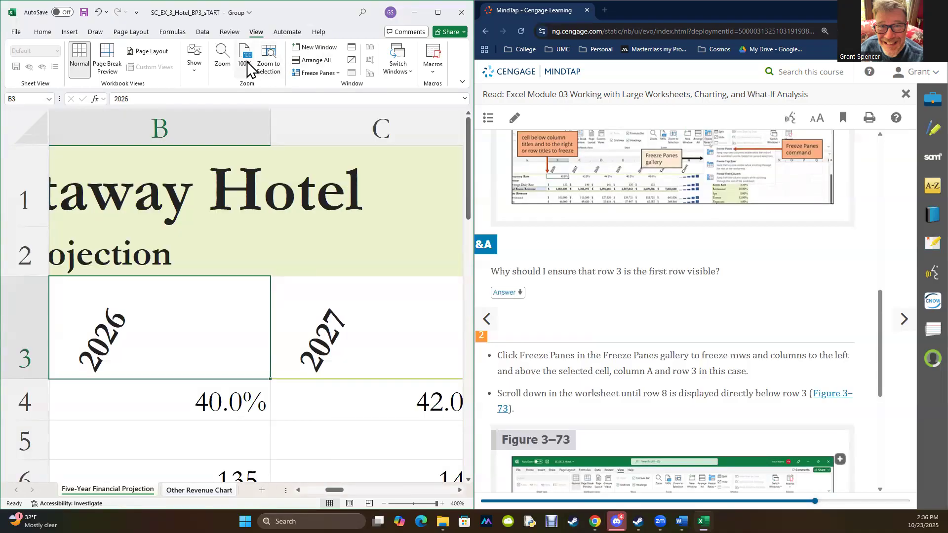
{"action": "left_click", "coordinate": [248, 60]}
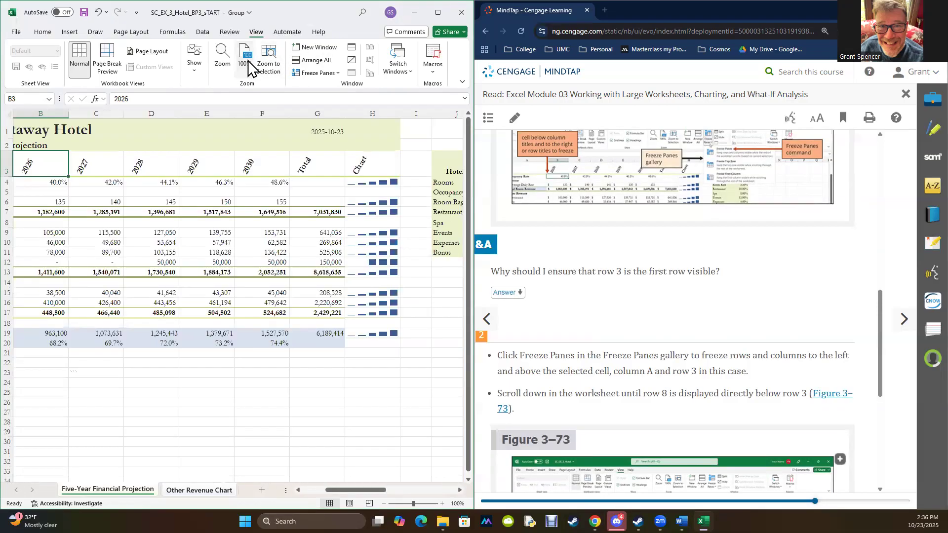
{"action": "left_click_drag", "start_coordinate": [360, 486], "coordinate": [318, 489]}
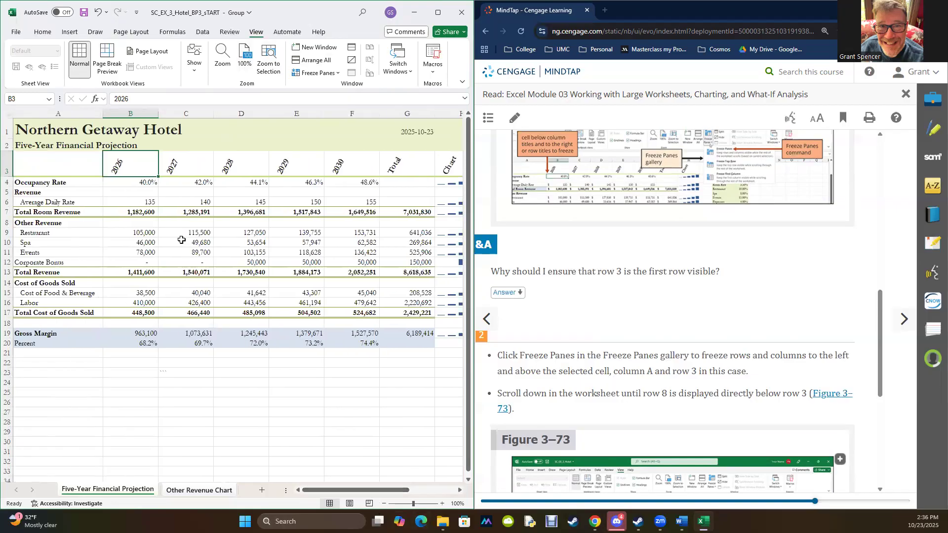
- Freeze the first column of the Five-Year Financial Projection sheet and make cell A1 active
{"action": "left_click", "coordinate": [316, 72]}
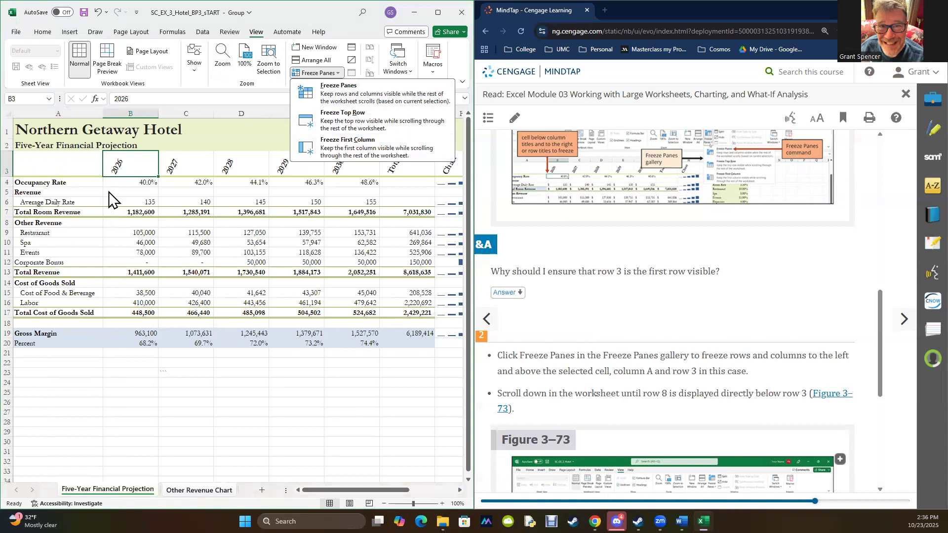
{"action": "left_click", "coordinate": [359, 147]}
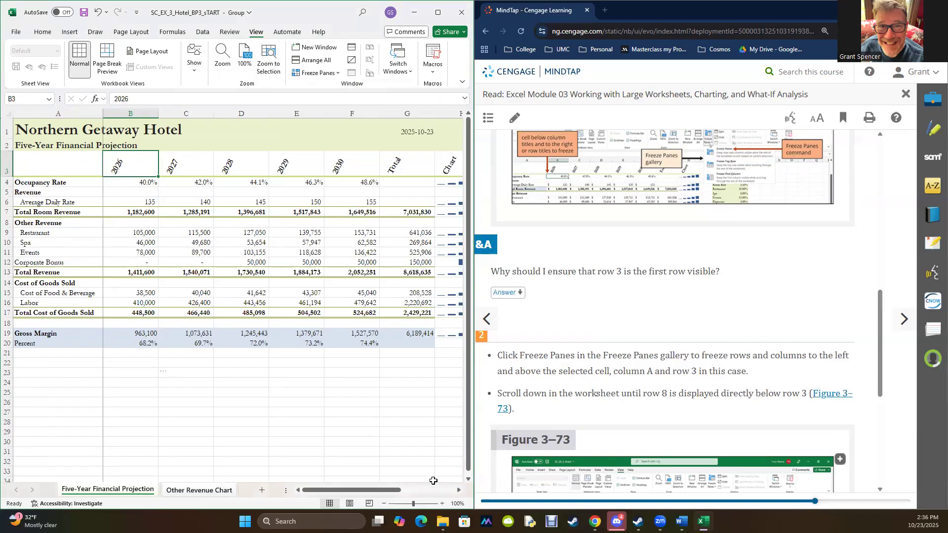
{"action": "left_click", "coordinate": [36, 132]}
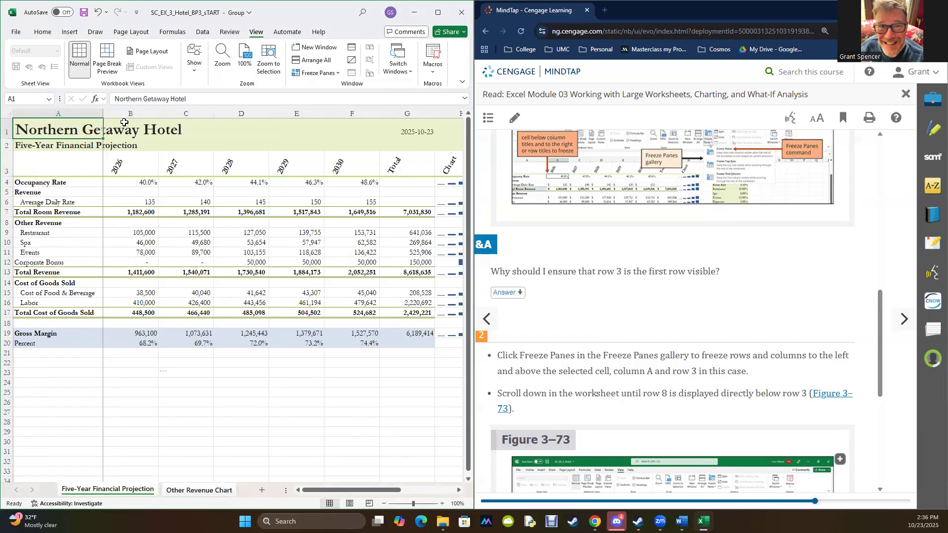
{"action": "left_click", "coordinate": [315, 74]}
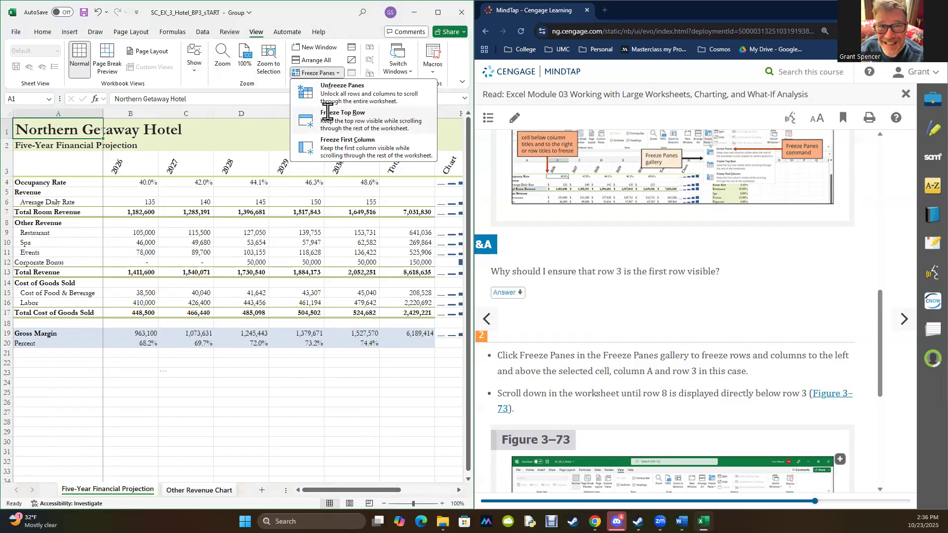
{"action": "left_click", "coordinate": [134, 169]}
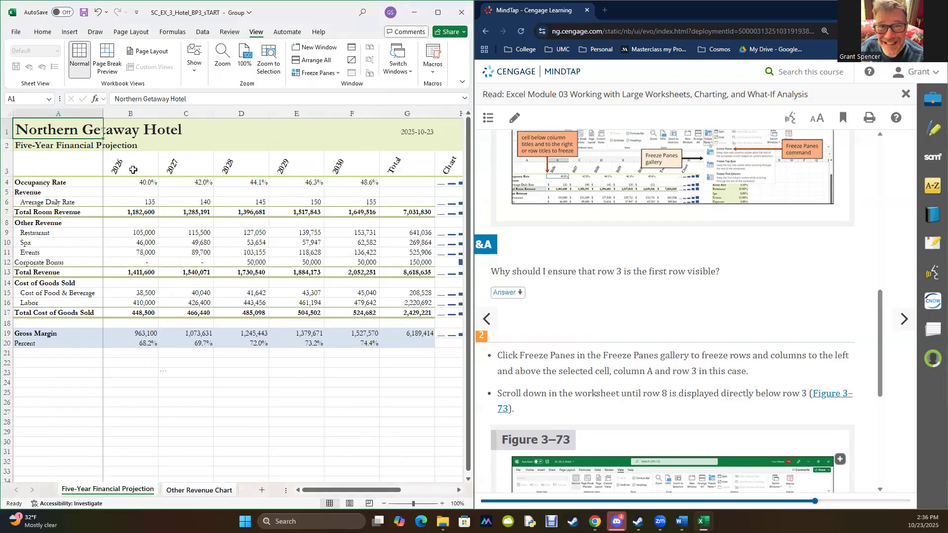
- Select row 3, apply Freeze Top Row to the sheet, and check how the rows scroll beneath it
{"action": "left_click", "coordinate": [50, 159]}
{"action": "left_click", "coordinate": [8, 162]}
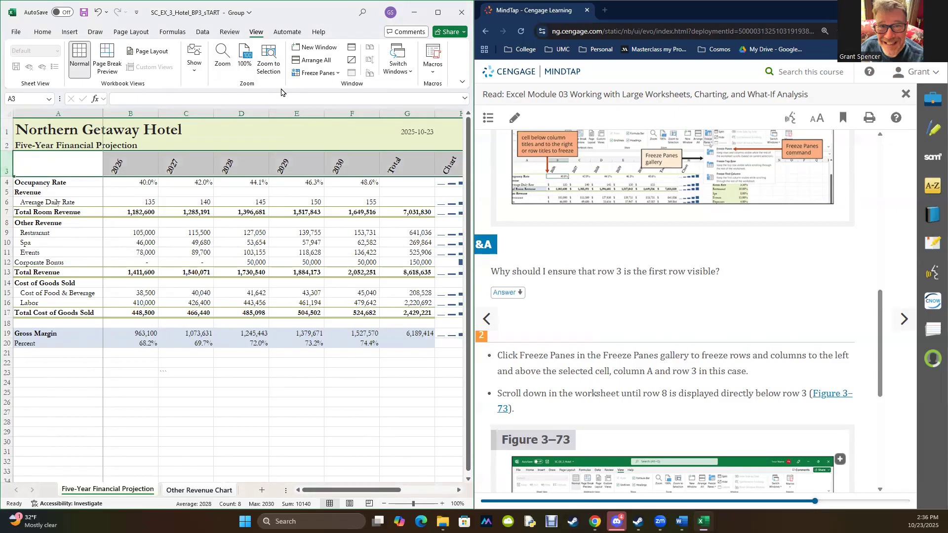
{"action": "left_click", "coordinate": [316, 72]}
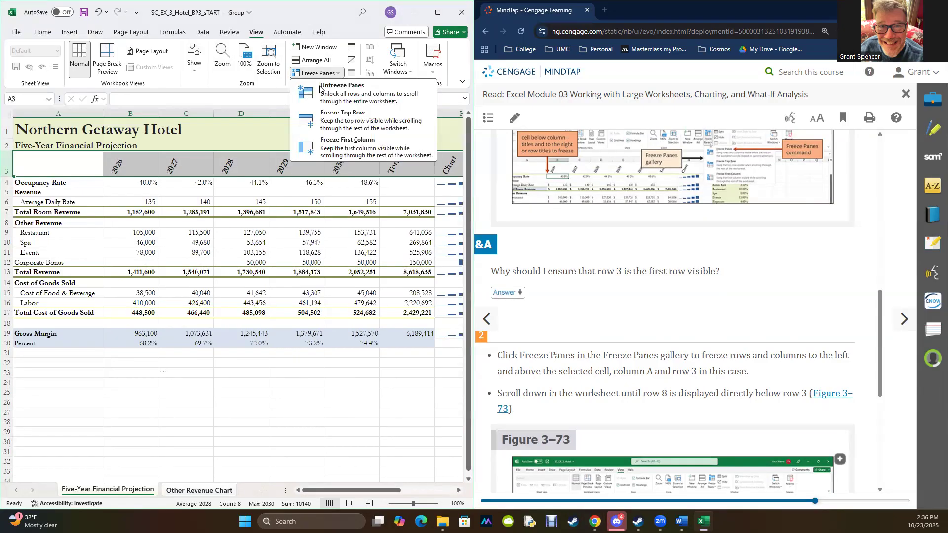
{"action": "left_click", "coordinate": [331, 115]}
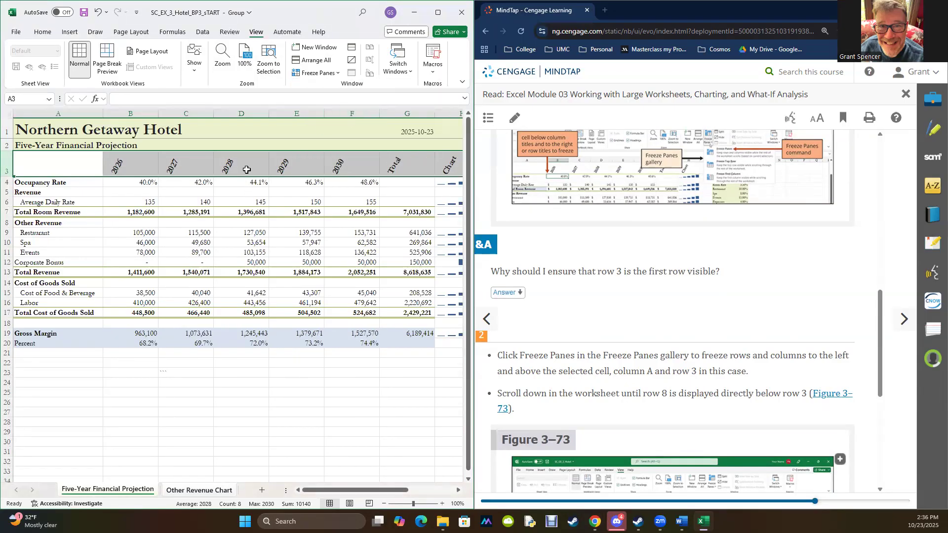
{"action": "scroll", "coordinate": [182, 196], "scroll_direction": "down", "scroll_amount": 2}
{"action": "scroll", "coordinate": [182, 195], "scroll_direction": "up", "scroll_amount": 2}
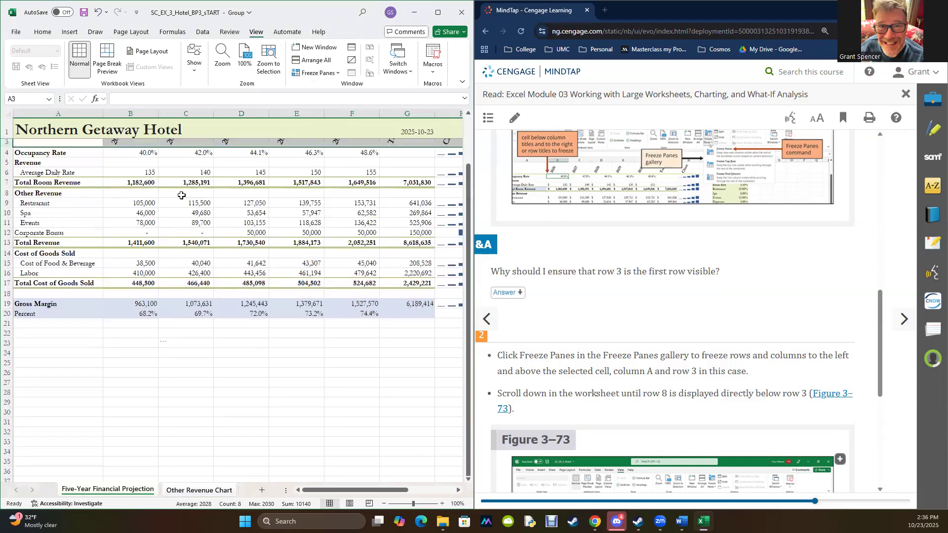
{"action": "scroll", "coordinate": [182, 195], "scroll_direction": "up", "scroll_amount": 1}
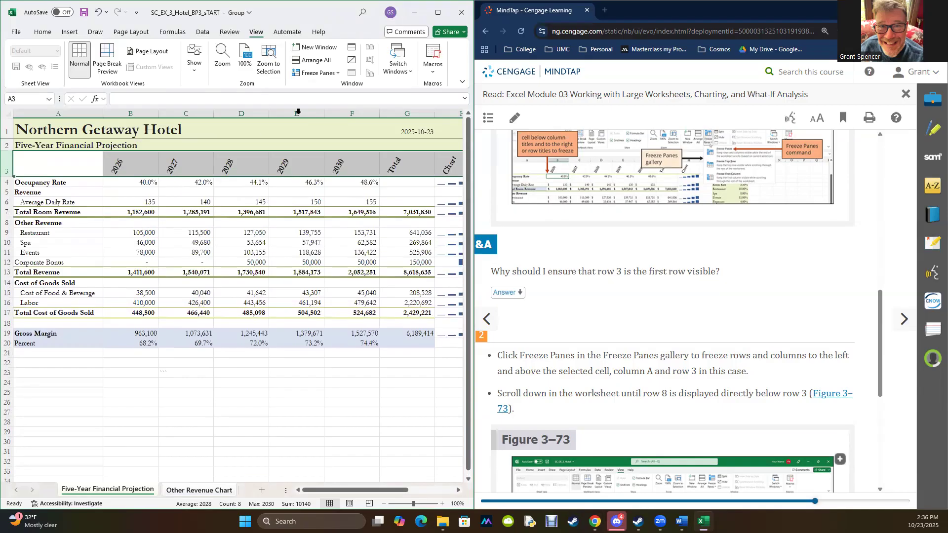
- Unfreeze the panes and highlight the heading rows 1 to 3, followed by the row titles in A1:A20
{"action": "left_click", "coordinate": [316, 73]}
{"action": "left_click", "coordinate": [323, 90]}
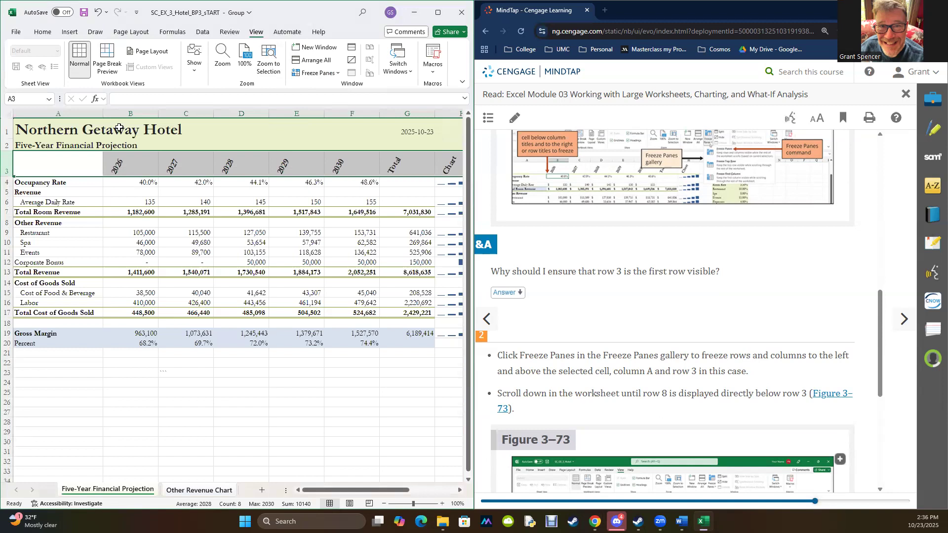
{"action": "left_click_drag", "start_coordinate": [24, 129], "coordinate": [447, 167]}
{"action": "left_click_drag", "start_coordinate": [65, 131], "coordinate": [57, 342]}
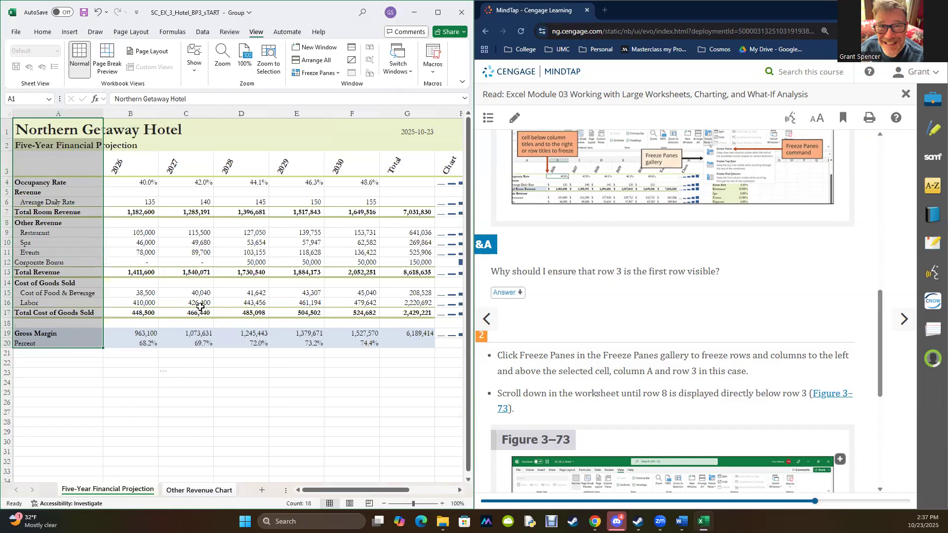
- Advance the textbook past section 3-11c to section 3-12, What-If Analysis, and read it along with the Freezing Titles note
{"action": "scroll", "coordinate": [598, 334], "scroll_direction": "down", "scroll_amount": 6}
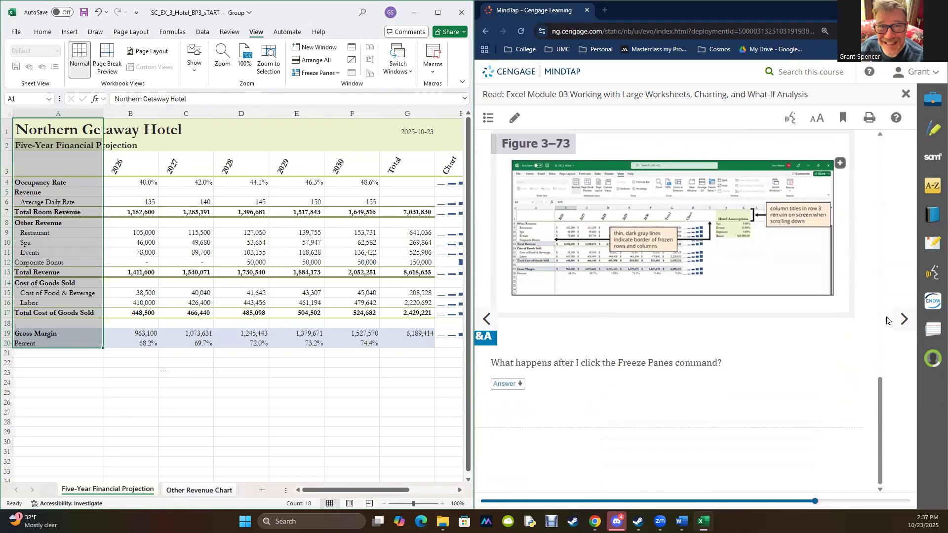
{"action": "left_click", "coordinate": [905, 319]}
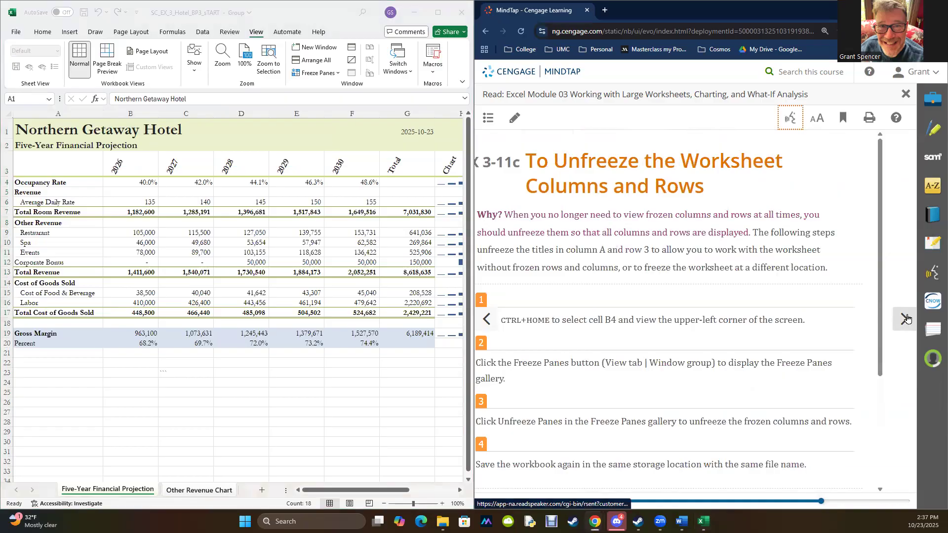
{"action": "left_click", "coordinate": [906, 319]}
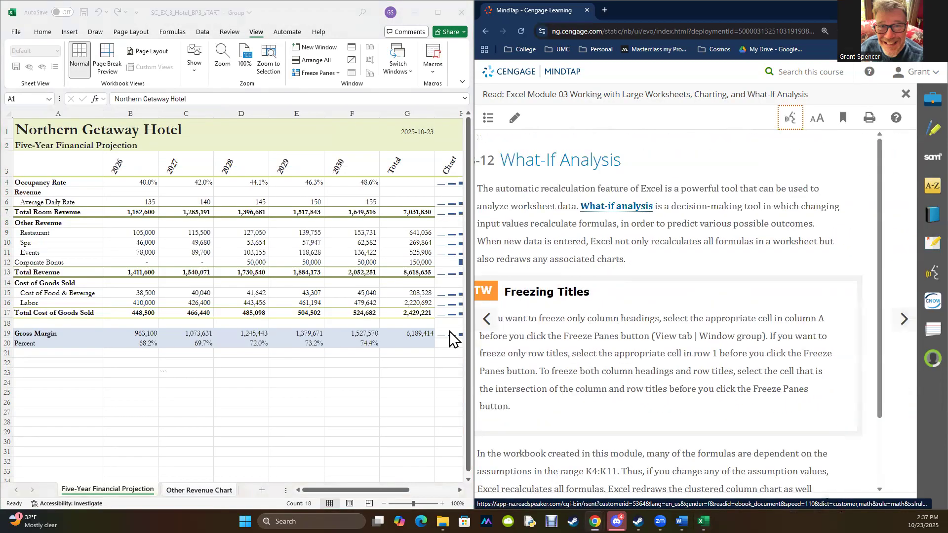
{"action": "left_click", "coordinate": [323, 400]}
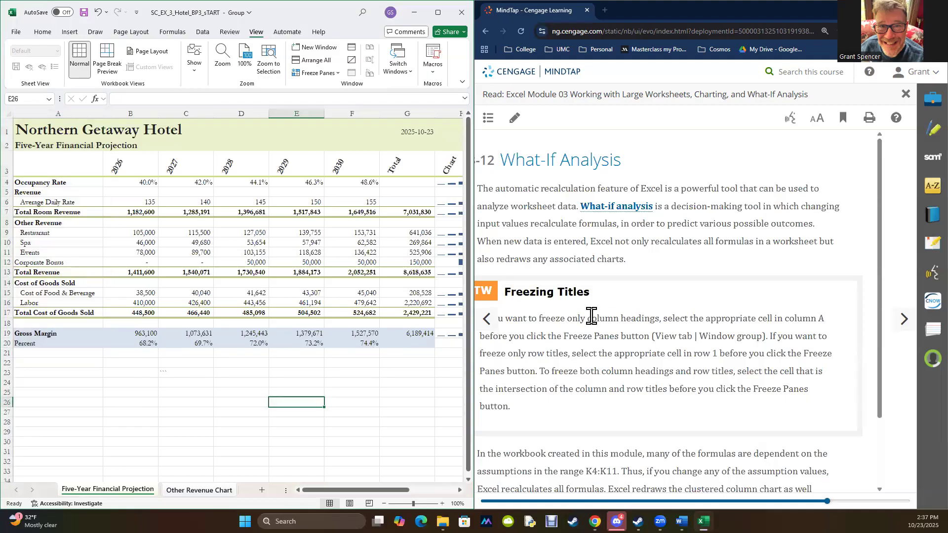
{"action": "left_click", "coordinate": [533, 502]}
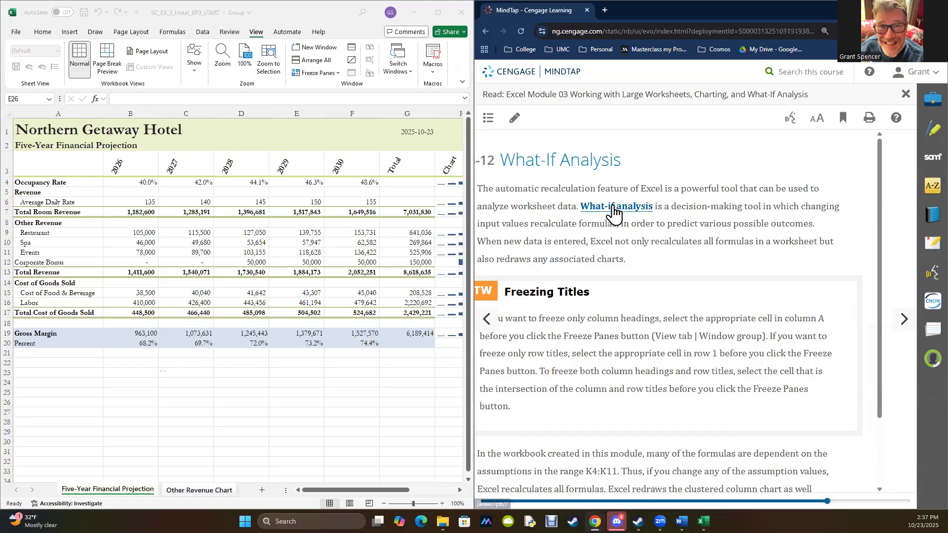
{"action": "scroll", "coordinate": [613, 211], "scroll_direction": "down", "scroll_amount": 2}
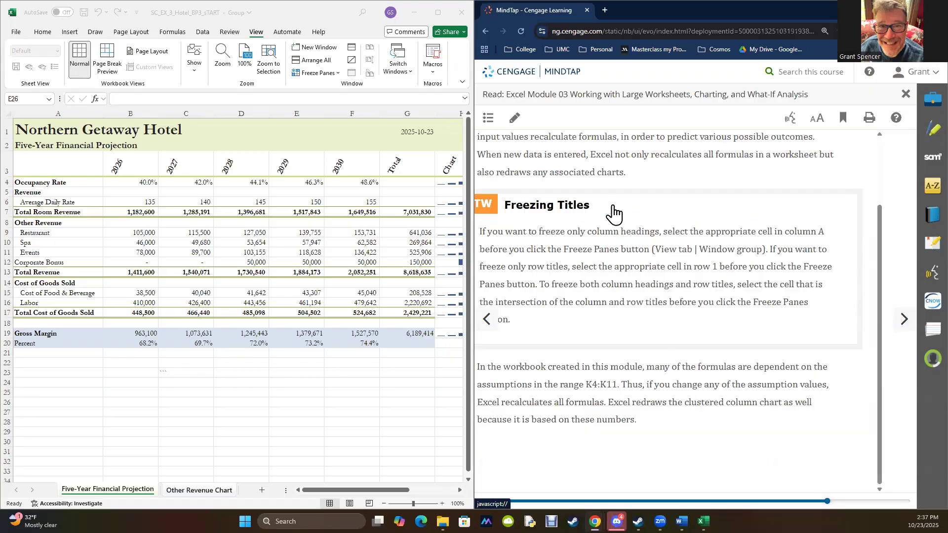
{"action": "scroll", "coordinate": [612, 212], "scroll_direction": "up", "scroll_amount": 2}
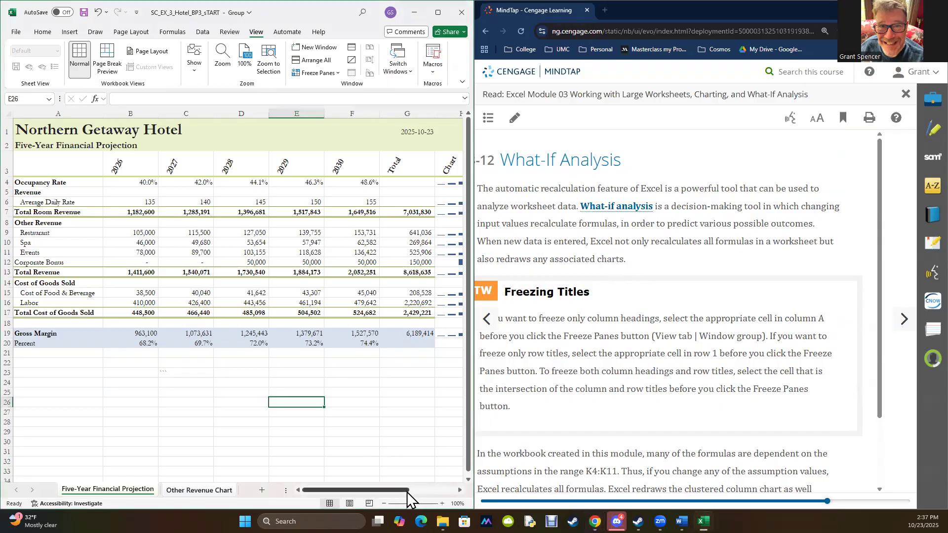
- Examine the Hotel Assumptions in J4:K11, including cells K5, K4 and K10, and the total gross margin formula in G19
{"action": "left_click_drag", "start_coordinate": [404, 492], "coordinate": [460, 493]}
{"action": "left_click_drag", "start_coordinate": [371, 184], "coordinate": [415, 255]}
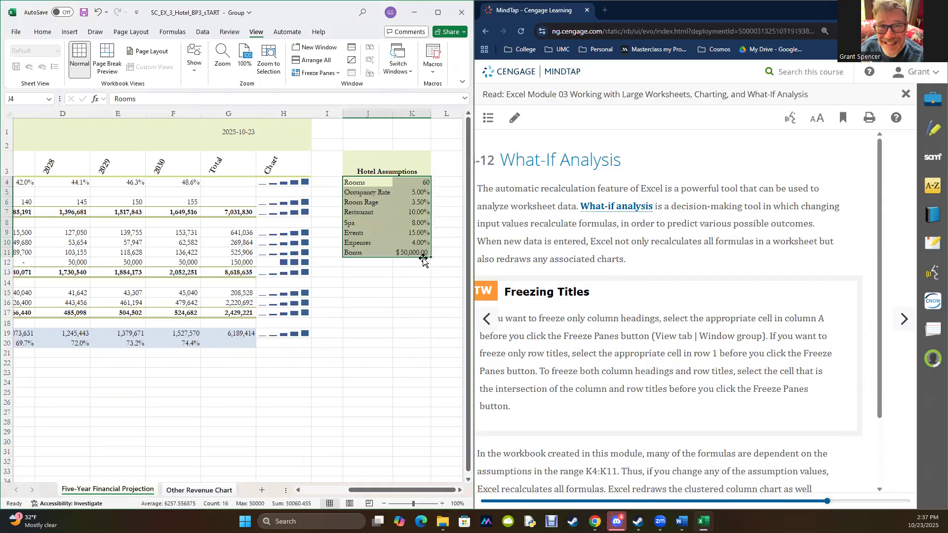
{"action": "left_click", "coordinate": [414, 193]}
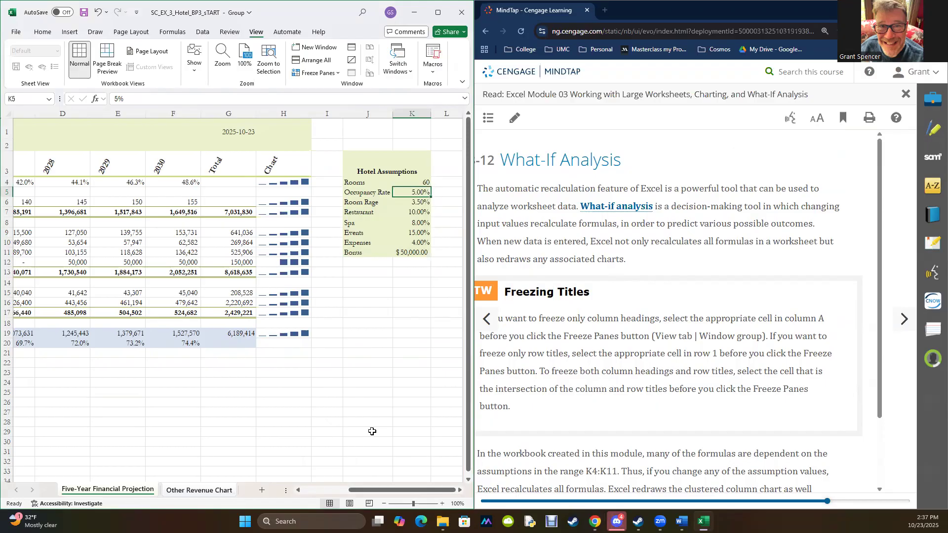
{"action": "left_click", "coordinate": [417, 182]}
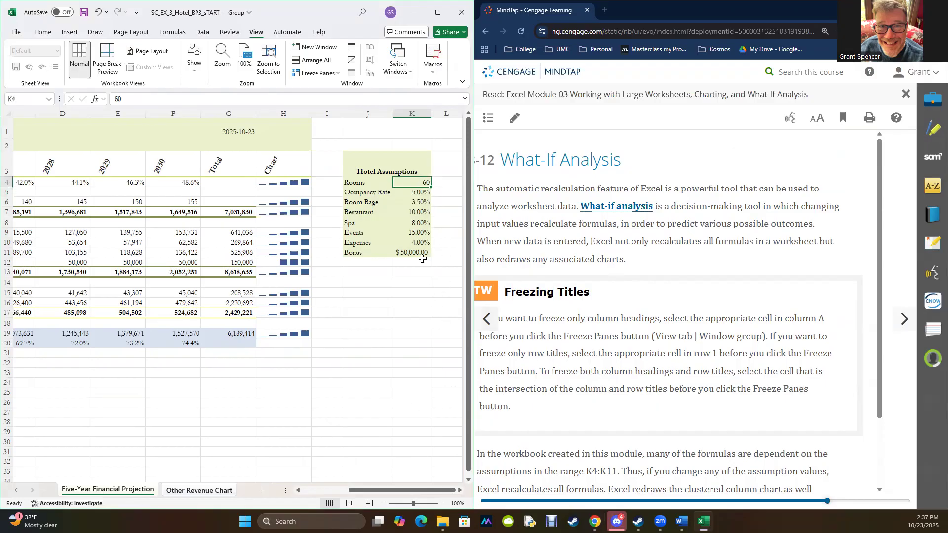
{"action": "left_click", "coordinate": [421, 242]}
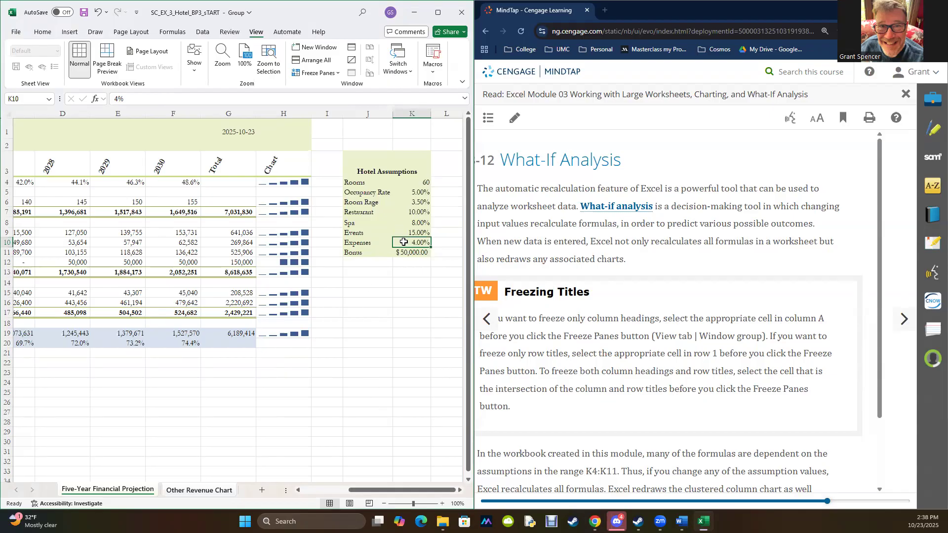
{"action": "left_click", "coordinate": [228, 333]}
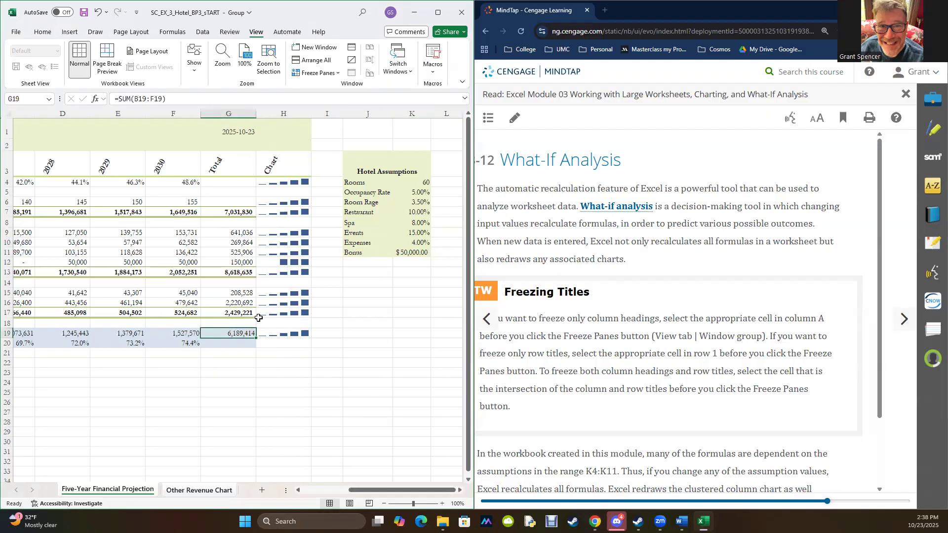
{"action": "left_click_drag", "start_coordinate": [374, 490], "coordinate": [310, 497]}
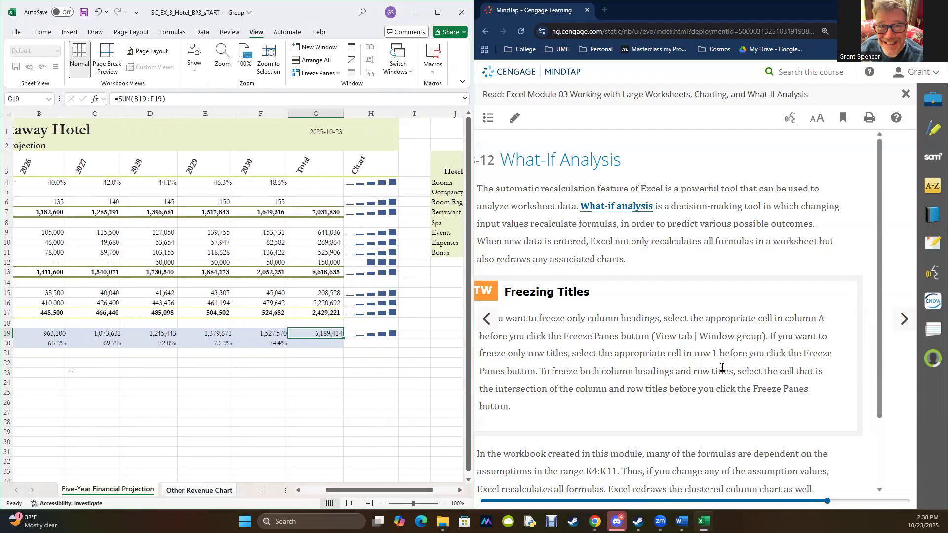
- Advance the textbook to section 3-12a on analyzing data by changing values and read step 1 with Figure 3-74
{"action": "scroll", "coordinate": [722, 366], "scroll_direction": "down", "scroll_amount": 2}
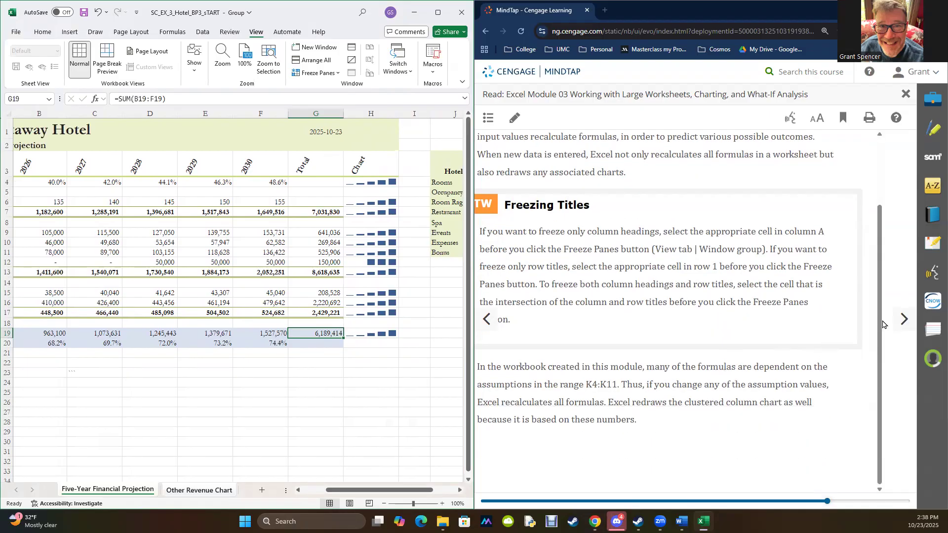
{"action": "left_click", "coordinate": [902, 323]}
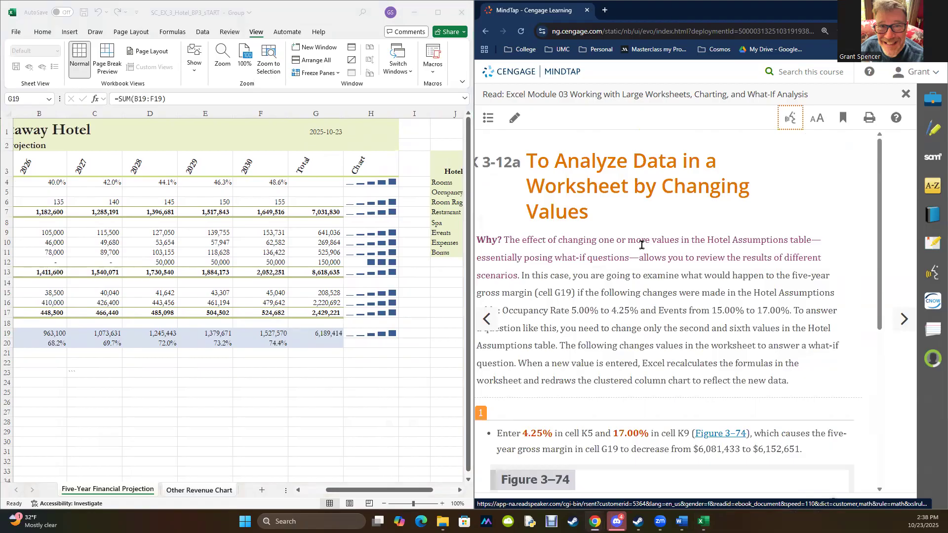
{"action": "scroll", "coordinate": [641, 244], "scroll_direction": "down", "scroll_amount": 4}
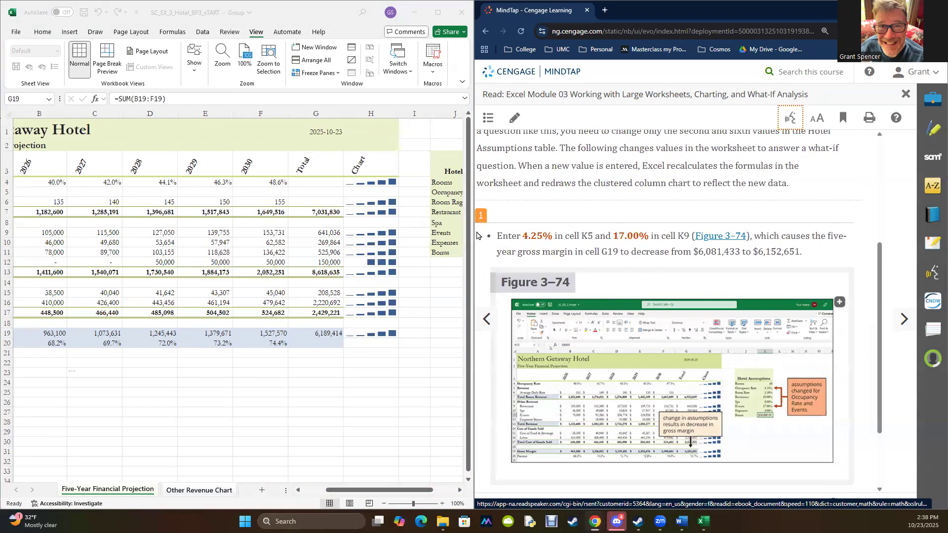
- Set the Occupancy Rate assumption in cell K5 to 4.25%
{"action": "left_click", "coordinate": [371, 491]}
{"action": "left_click_drag", "start_coordinate": [403, 489], "coordinate": [427, 490]}
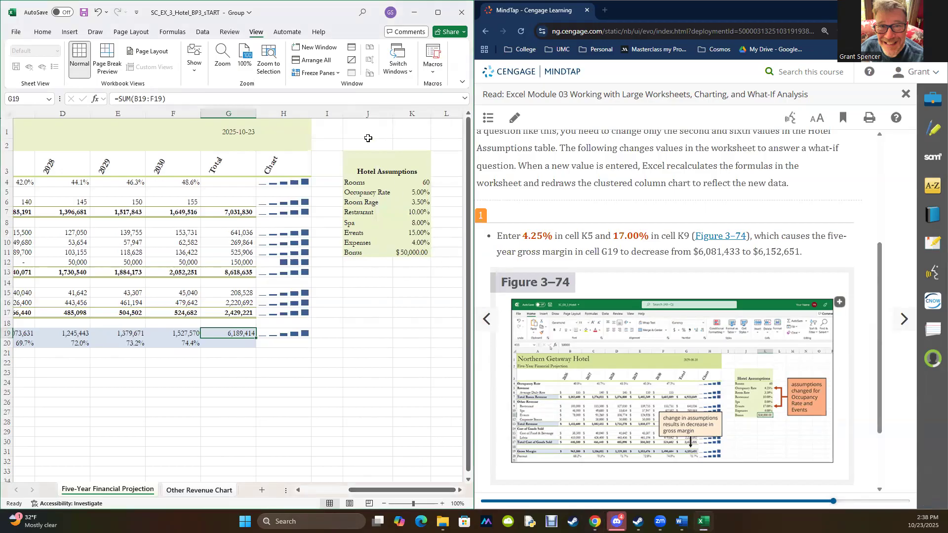
{"action": "left_click", "coordinate": [416, 193]}
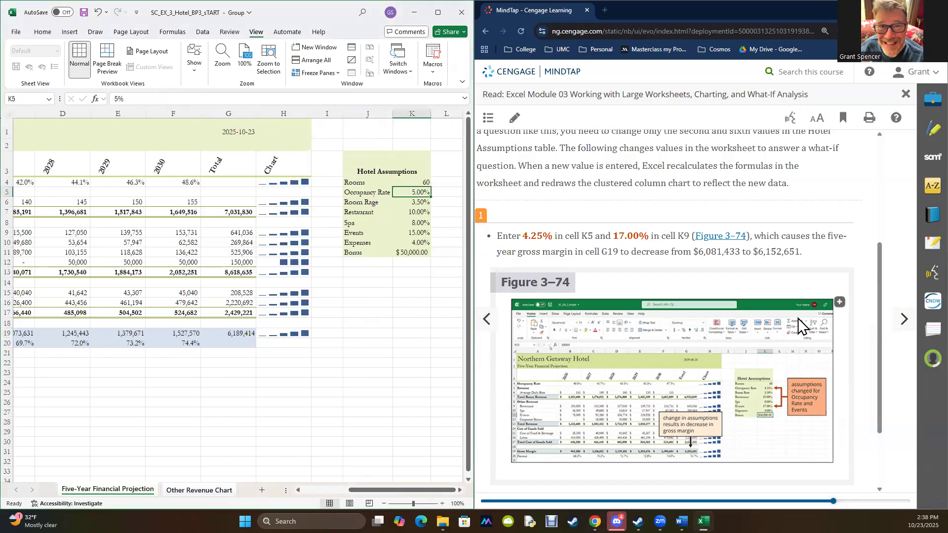
{"action": "type", "text": "4."}
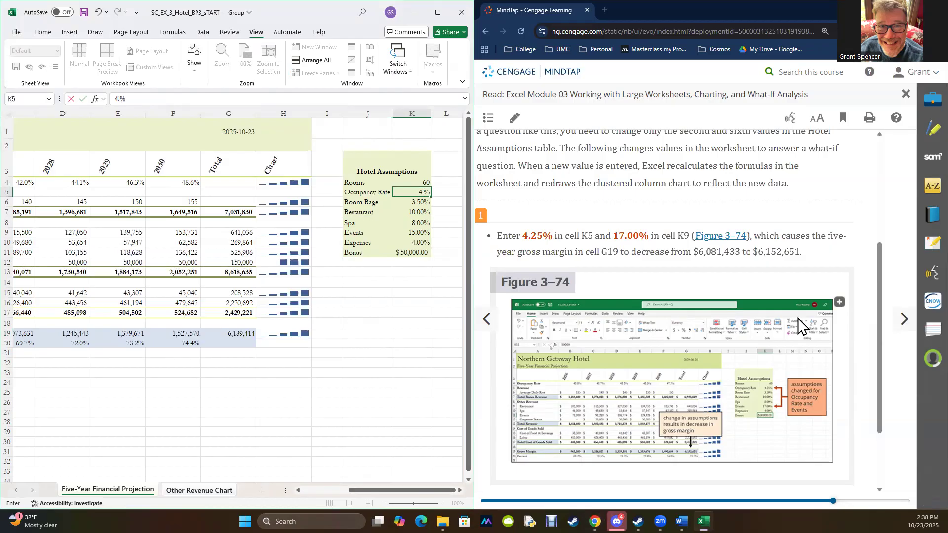
{"action": "type", "text": "25"}
{"action": "key", "text": "Return"}
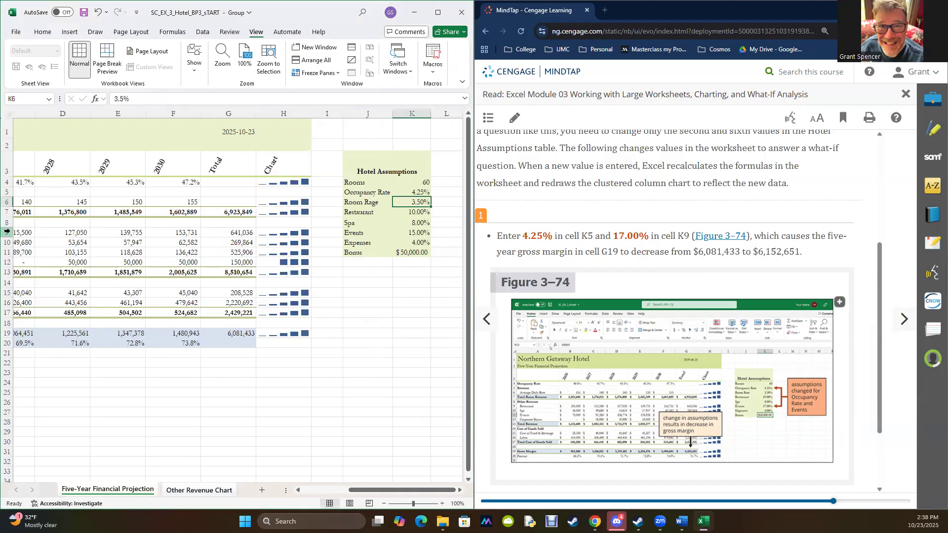
- Set the Events assumption in cell K9 to 17% and save the workbook under the same file name
{"action": "left_click", "coordinate": [419, 235]}
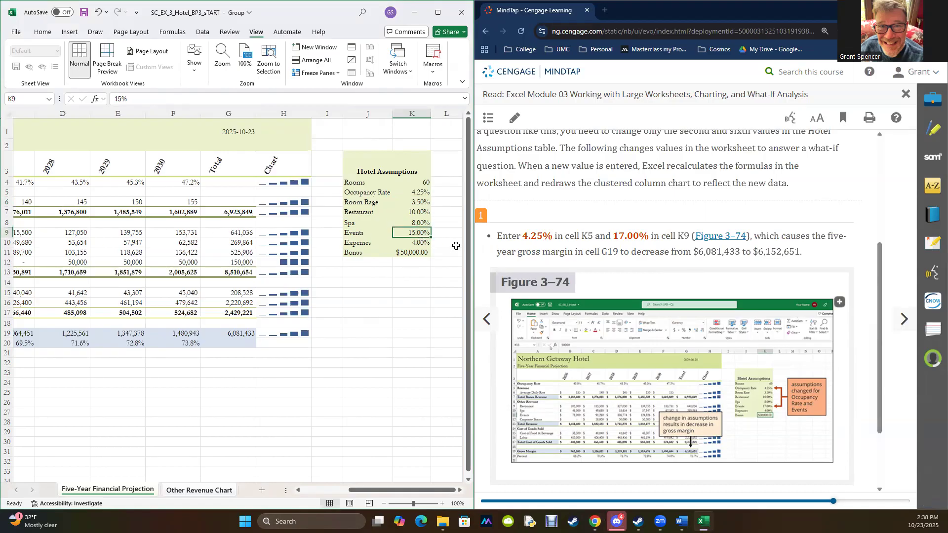
{"action": "type", "text": "17"}
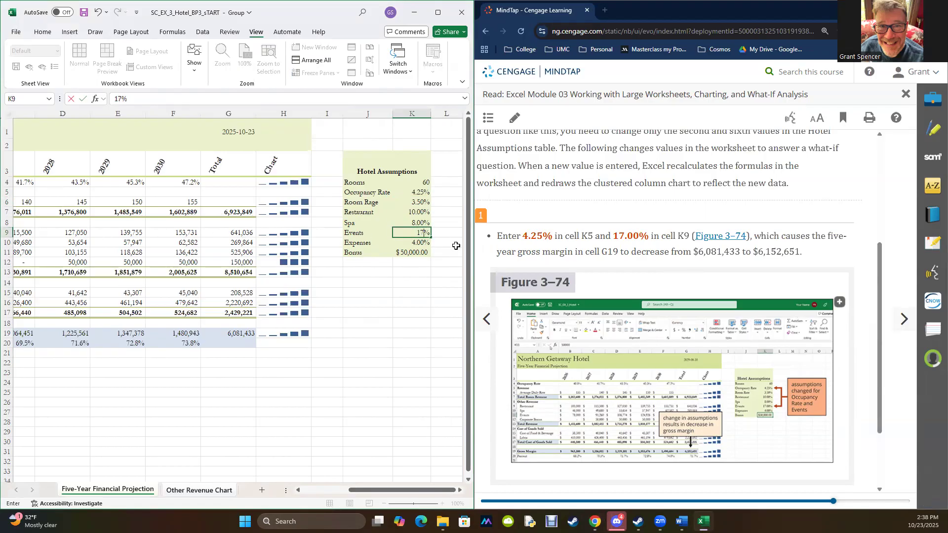
{"action": "key", "text": "Return"}
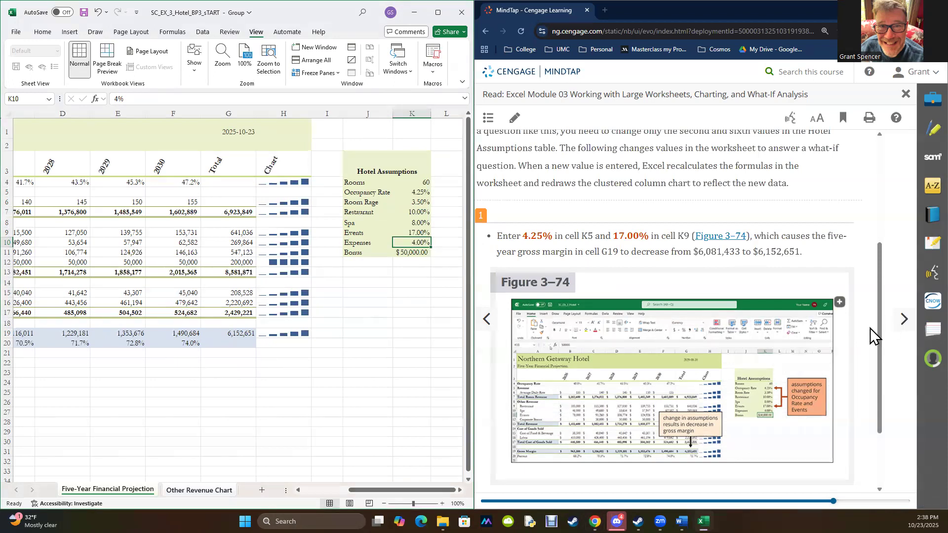
{"action": "scroll", "coordinate": [855, 347], "scroll_direction": "down", "scroll_amount": 2}
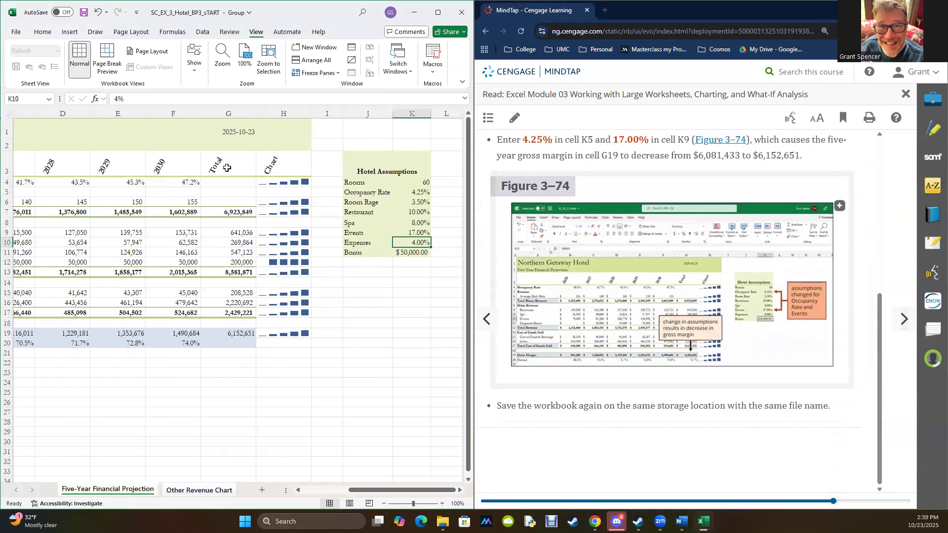
{"action": "left_click", "coordinate": [84, 20]}
- Advance the textbook to section 3-12b, Goal Seeking, read it against the total gross margin formula in G19, and continue to section 3-12c
{"action": "left_click", "coordinate": [903, 320]}
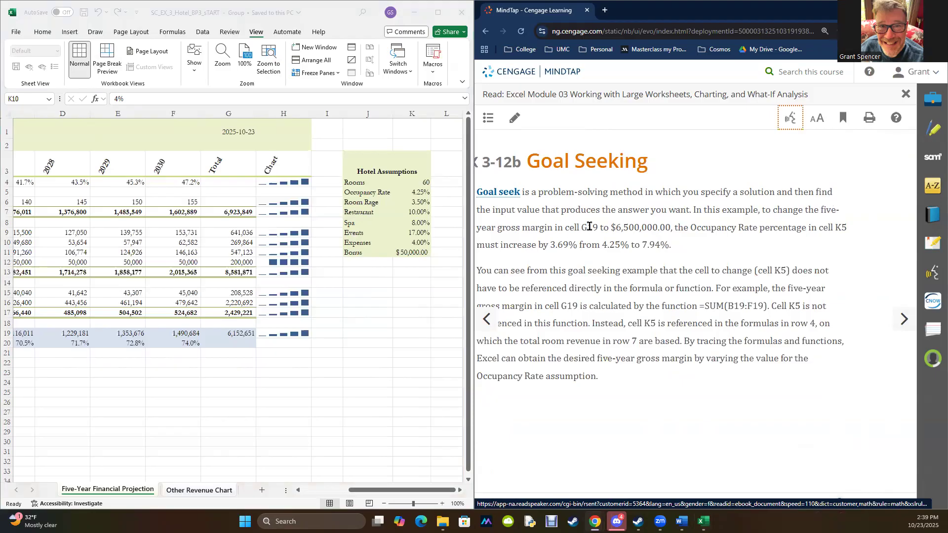
{"action": "left_click", "coordinate": [230, 335]}
{"action": "left_click", "coordinate": [230, 335]}
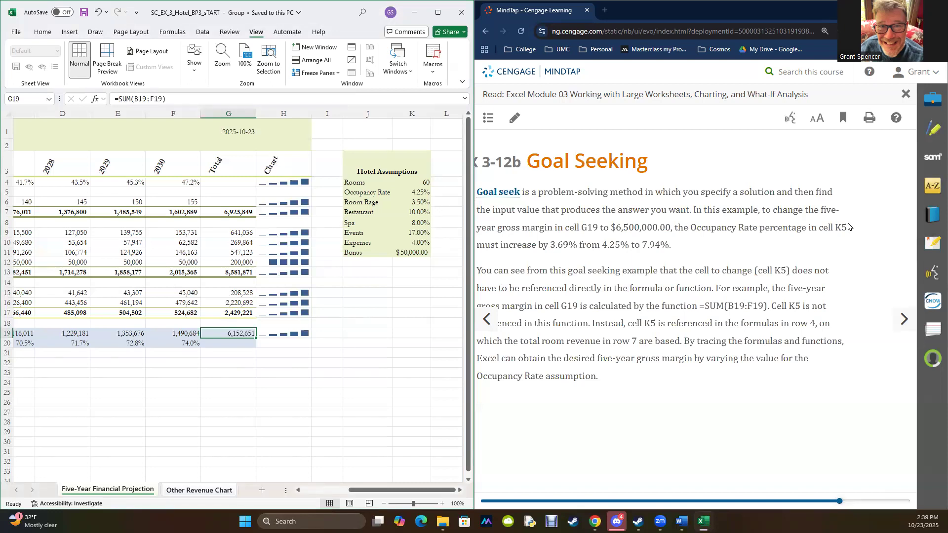
{"action": "left_click_drag", "start_coordinate": [545, 241], "coordinate": [673, 245]}
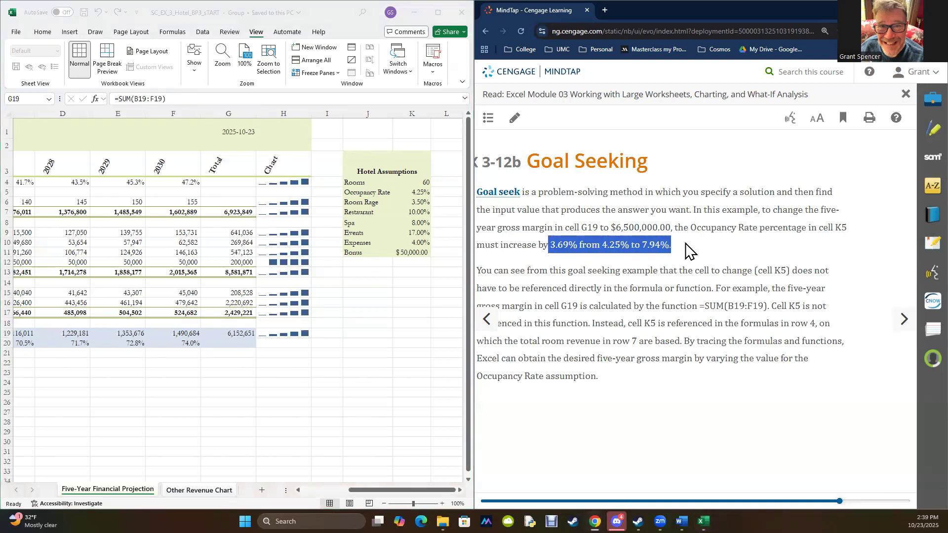
{"action": "left_click", "coordinate": [549, 338]}
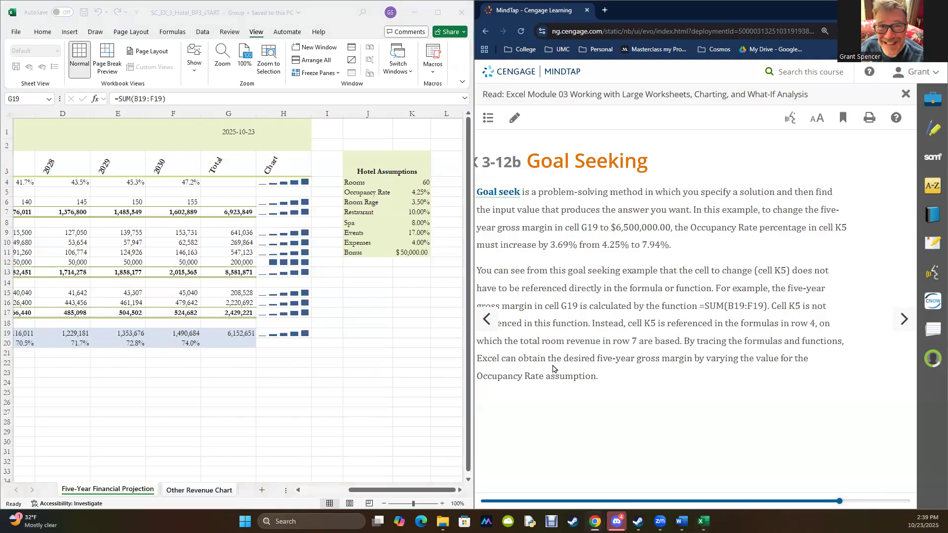
{"action": "left_click", "coordinate": [903, 319]}
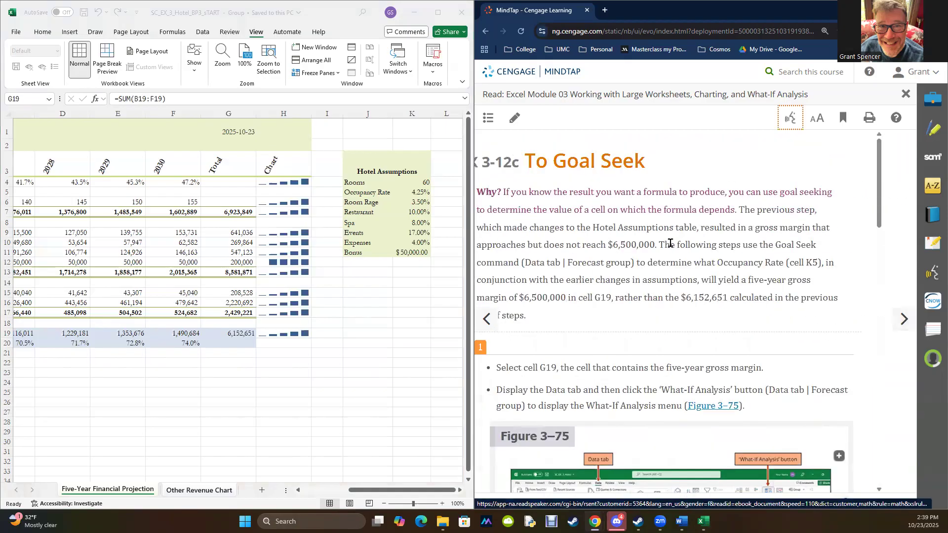
- Select the total gross margin in cell G19 and display the data commands, using the full-screen window to locate What-If Analysis
{"action": "left_click", "coordinate": [226, 330]}
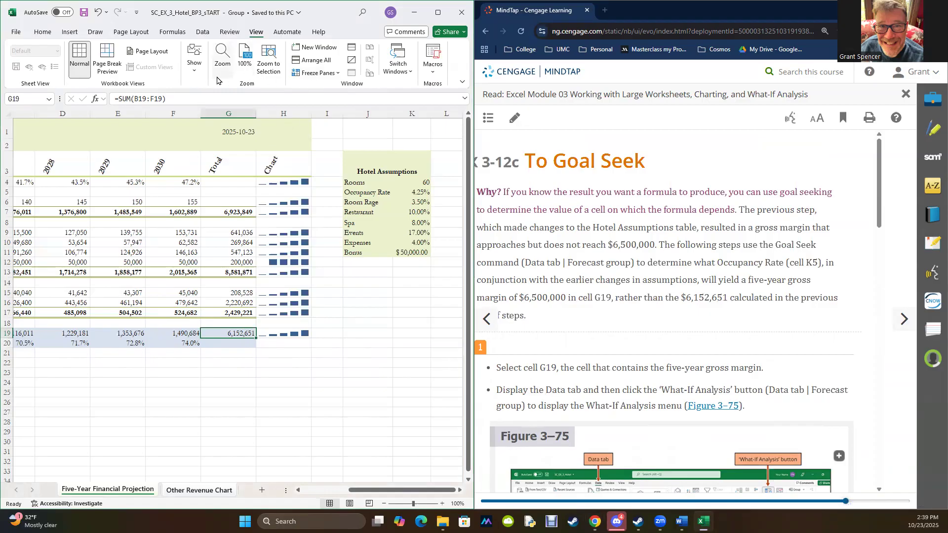
{"action": "left_click", "coordinate": [439, 13]}
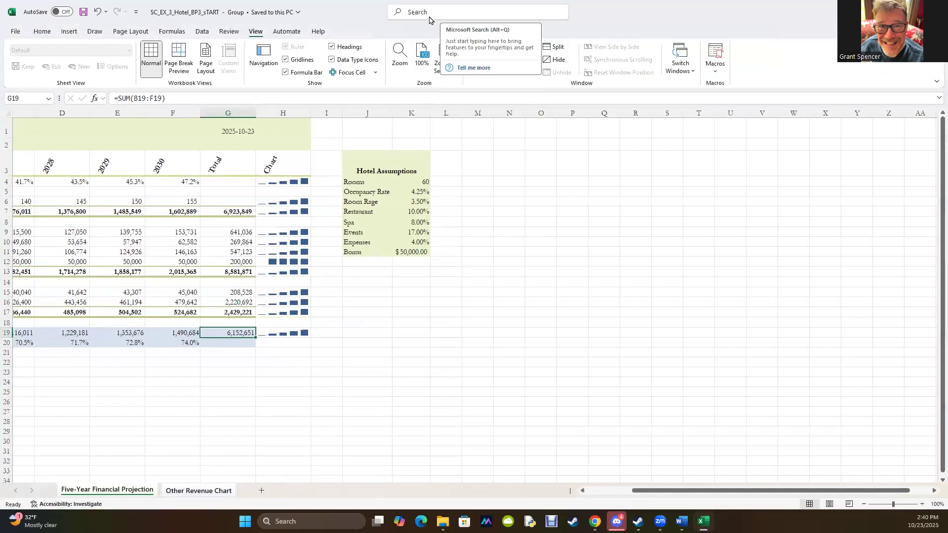
{"action": "left_click", "coordinate": [200, 32]}
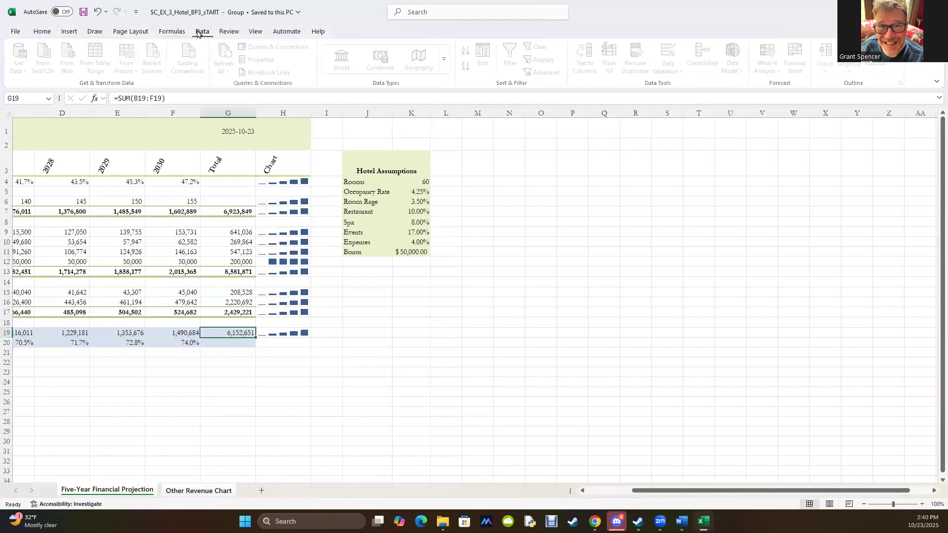
{"action": "left_click", "coordinate": [914, 11]}
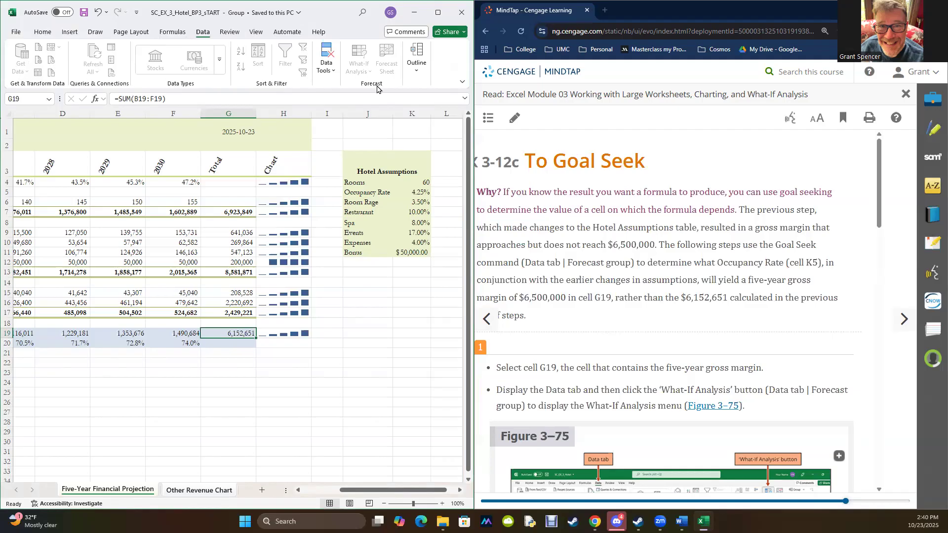
{"action": "left_click", "coordinate": [461, 83]}
{"action": "left_click", "coordinate": [459, 86]}
{"action": "left_click", "coordinate": [440, 16]}
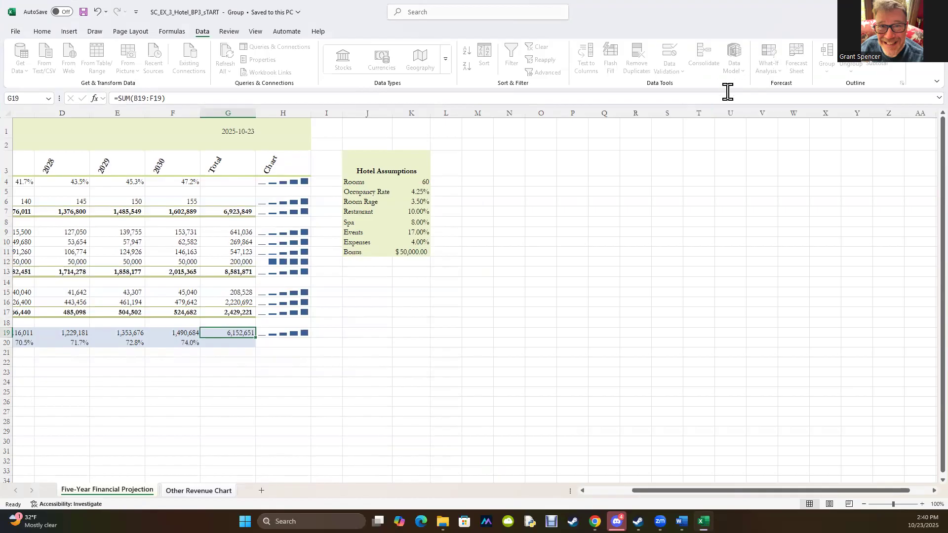
- Ungroup the sheets by visiting Other Revenue Chart and returning to Five-Year Financial Projection, and place the workbook beside the textbook again
{"action": "left_click", "coordinate": [173, 491]}
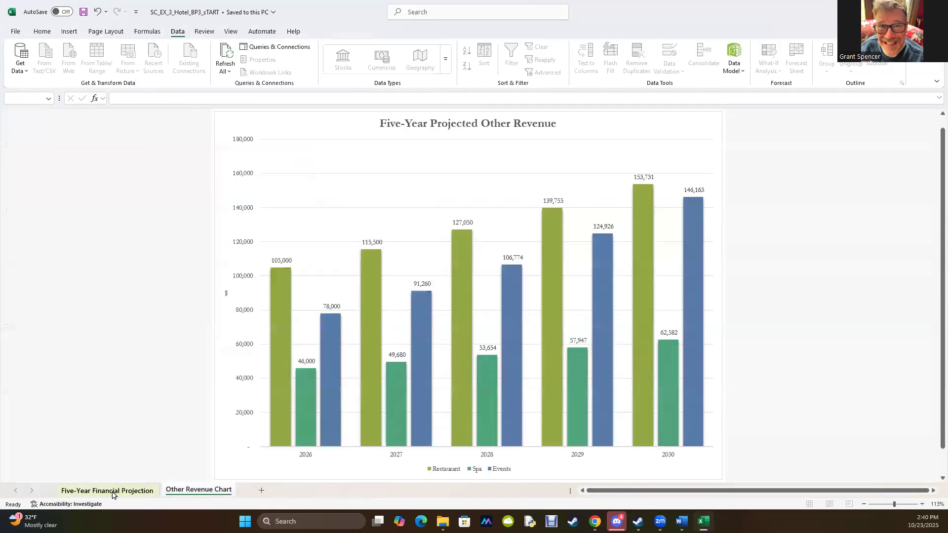
{"action": "left_click", "coordinate": [114, 494]}
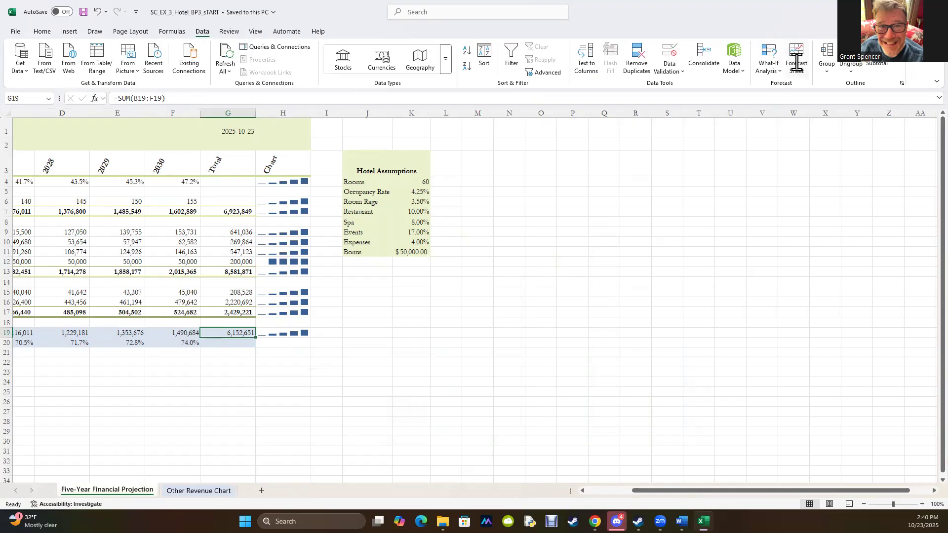
{"action": "left_click", "coordinate": [914, 11]}
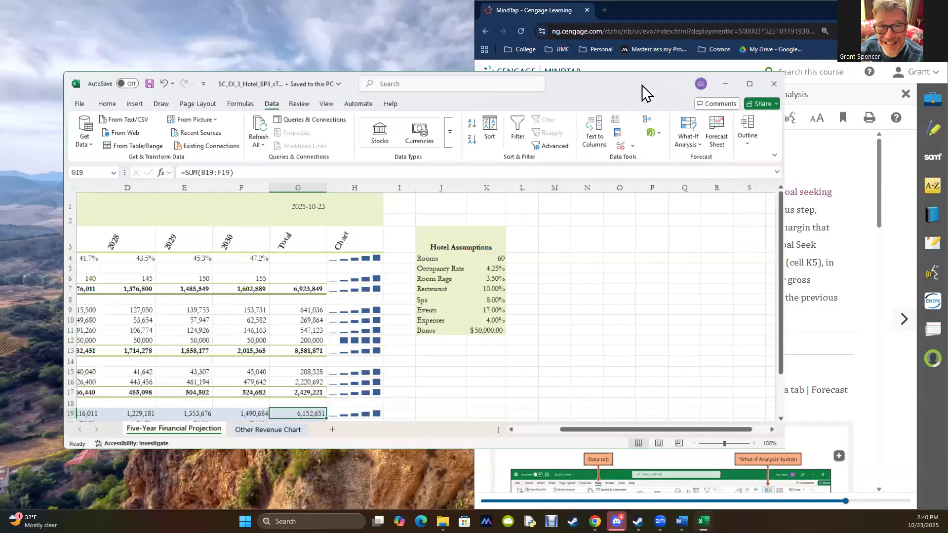
{"action": "left_click_drag", "start_coordinate": [636, 86], "coordinate": [2, 84]}
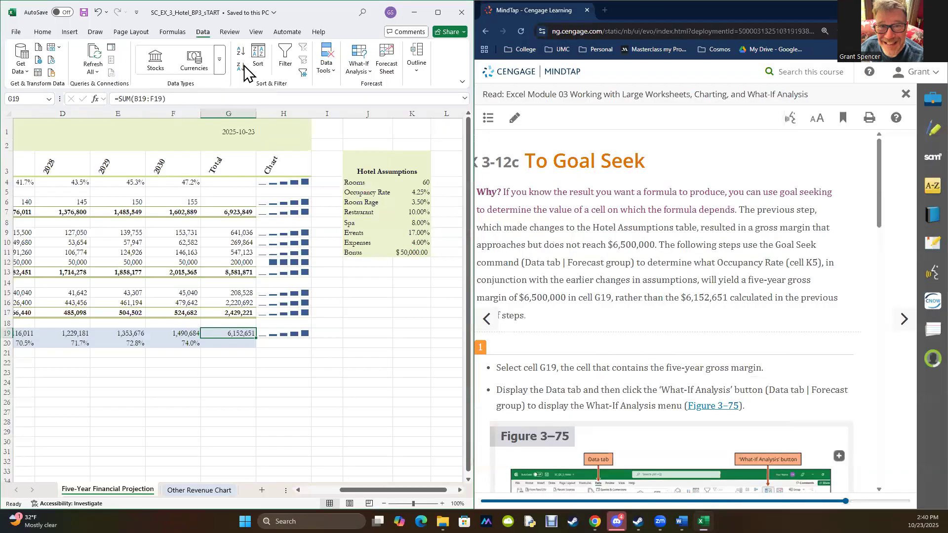
- Open Goal Seek for cell G19, following textbook steps 1 and 2, and activate its To value entry
{"action": "left_click", "coordinate": [354, 61]}
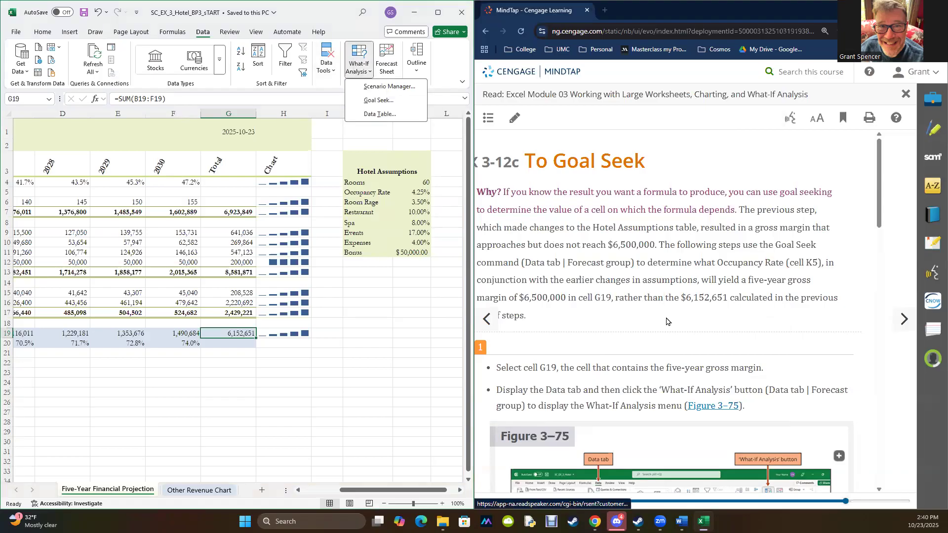
{"action": "scroll", "coordinate": [666, 321], "scroll_direction": "down", "scroll_amount": 4}
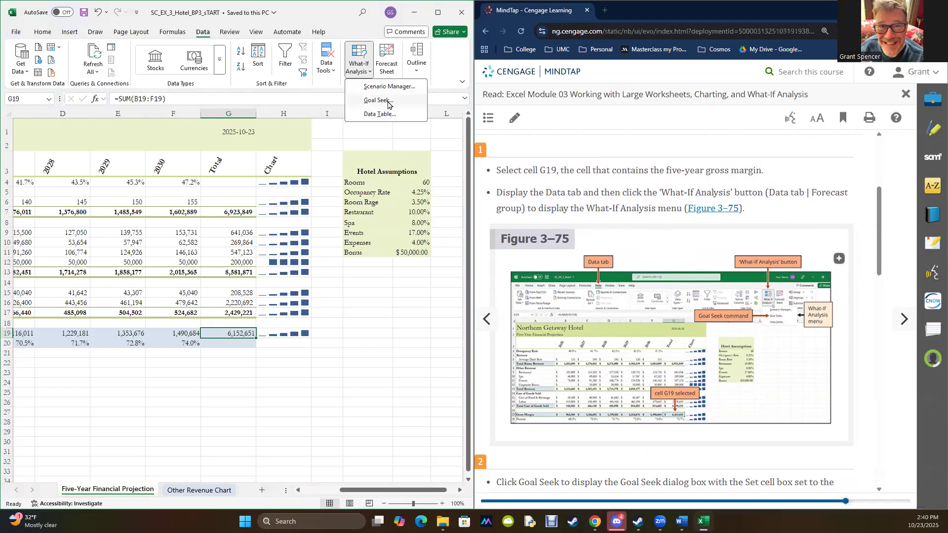
{"action": "scroll", "coordinate": [697, 363], "scroll_direction": "down", "scroll_amount": 3}
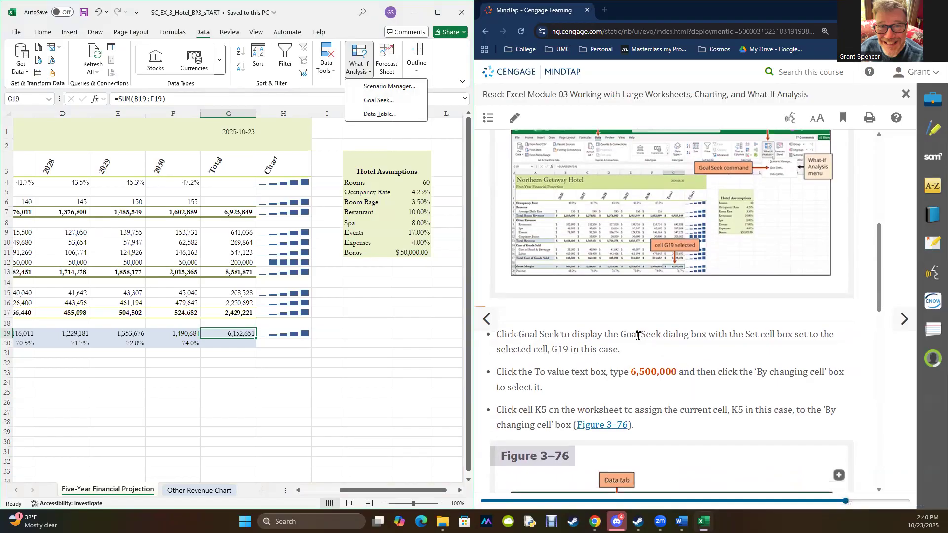
{"action": "left_click", "coordinate": [387, 103]}
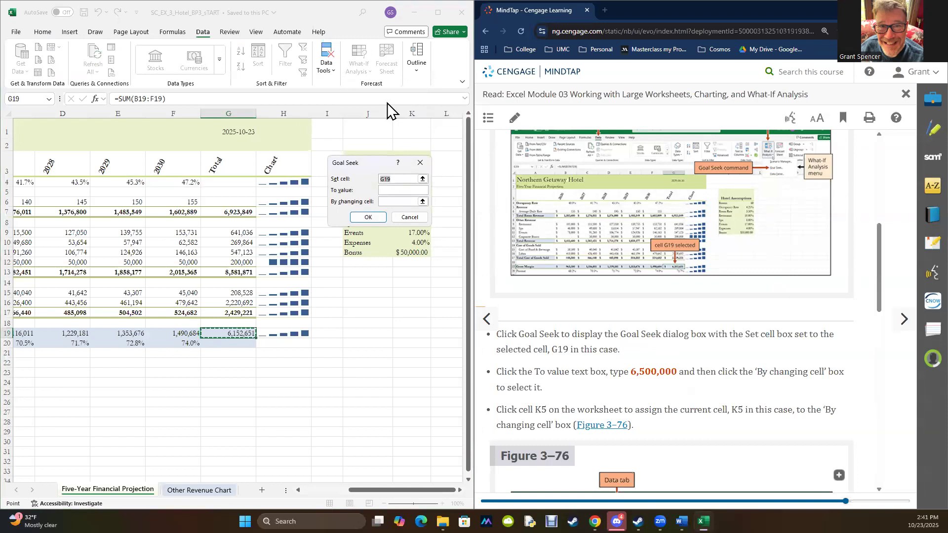
{"action": "left_click", "coordinate": [394, 192]}
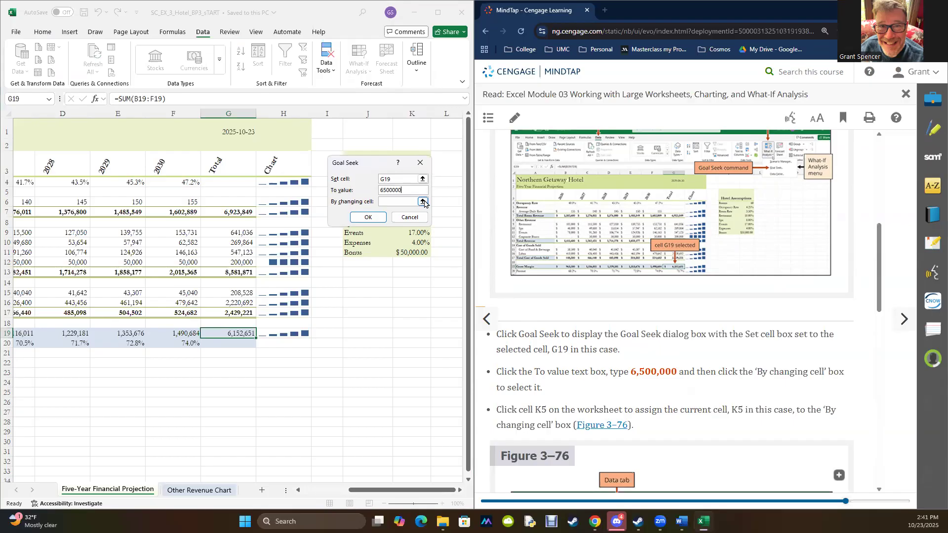
- Run Goal Seek to bring cell G19 to 6500000 by changing the occupancy rate in cell K5
{"action": "left_click", "coordinate": [422, 202]}
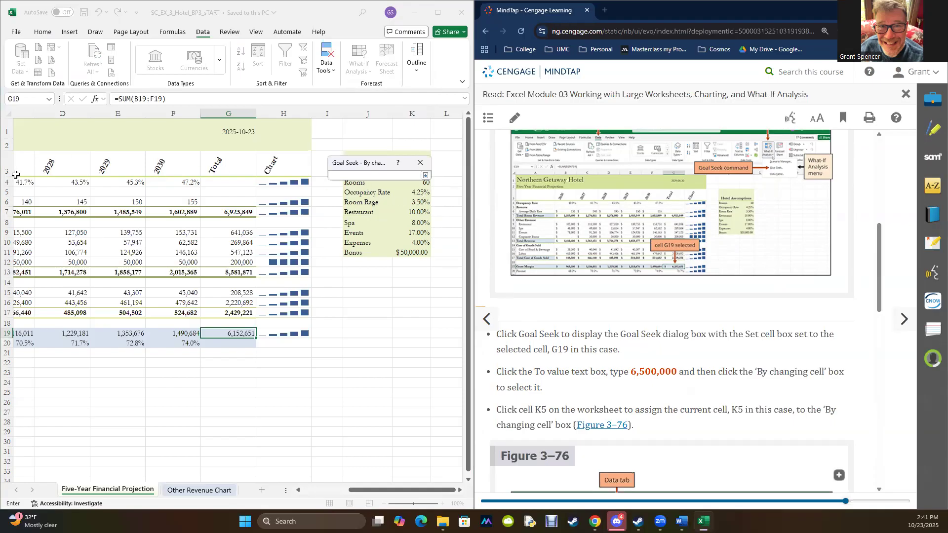
{"action": "left_click", "coordinate": [420, 193]}
{"action": "key", "text": "Return"}
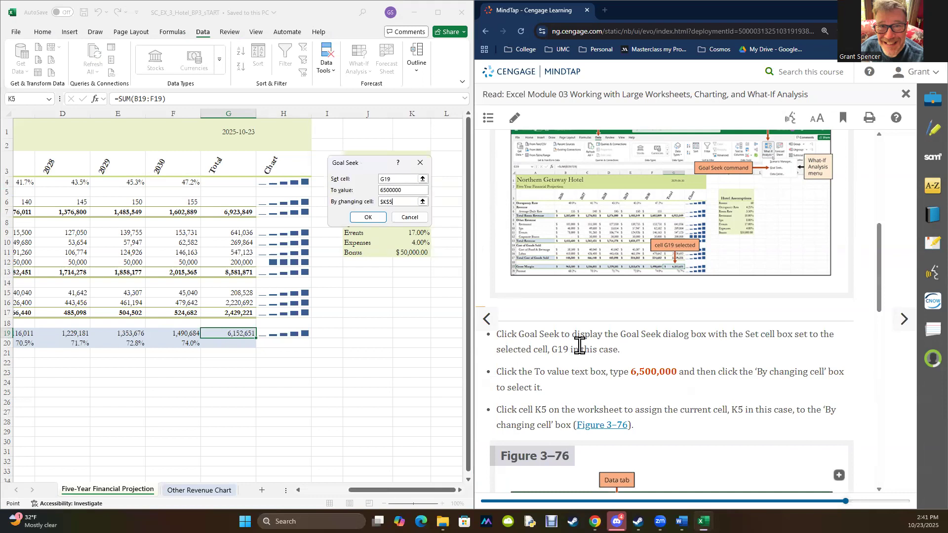
{"action": "scroll", "coordinate": [570, 366], "scroll_direction": "down", "scroll_amount": 5}
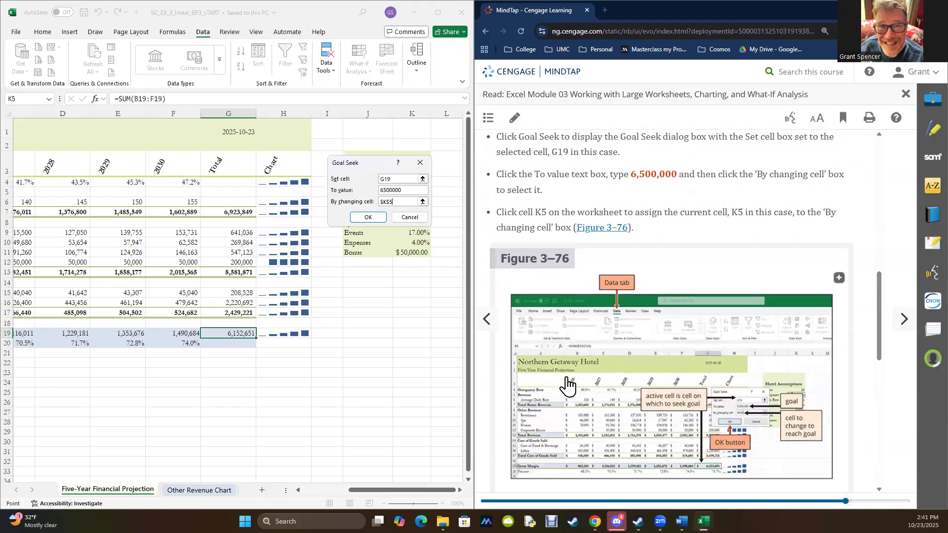
{"action": "scroll", "coordinate": [567, 383], "scroll_direction": "down", "scroll_amount": 6}
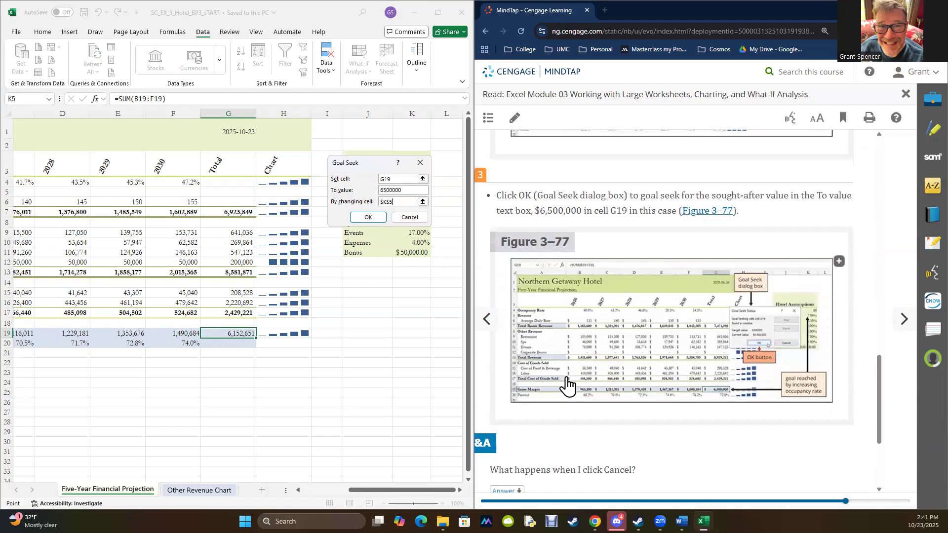
{"action": "left_click", "coordinate": [360, 218]}
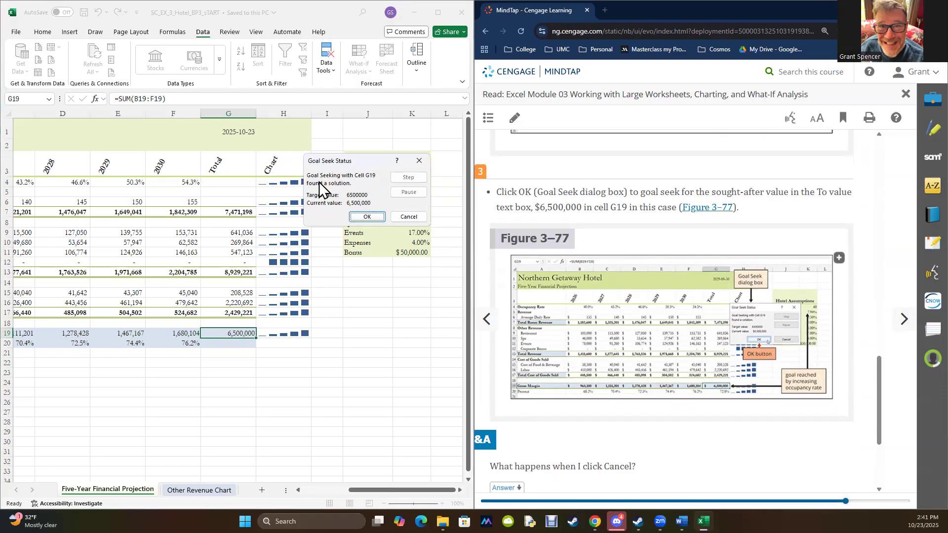
- Move the Goal Seek status clear of the assumptions table, compare the sheet with Figure 3–77, and accept the solution per textbook step 4
{"action": "left_click_drag", "start_coordinate": [368, 159], "coordinate": [379, 333]}
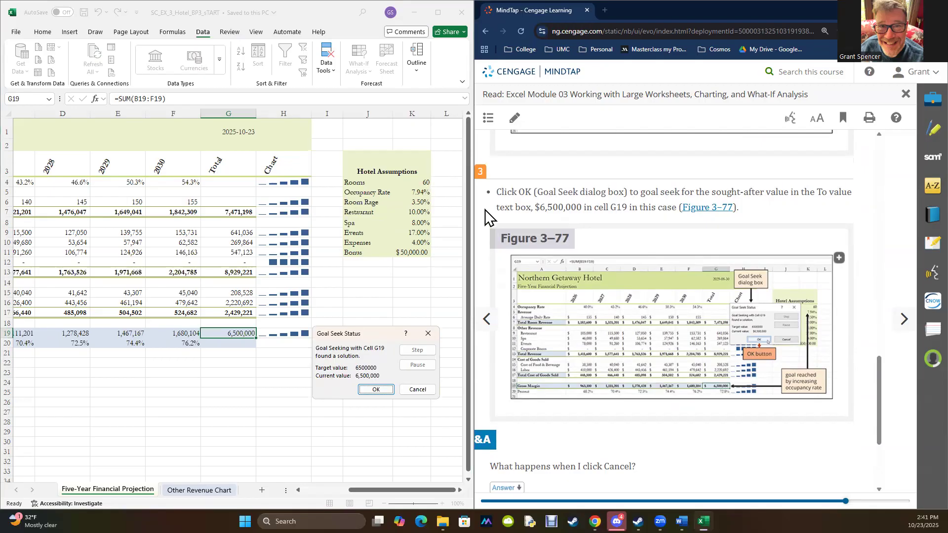
{"action": "scroll", "coordinate": [715, 377], "scroll_direction": "down", "scroll_amount": 3}
{"action": "scroll", "coordinate": [716, 377], "scroll_direction": "up", "scroll_amount": 4}
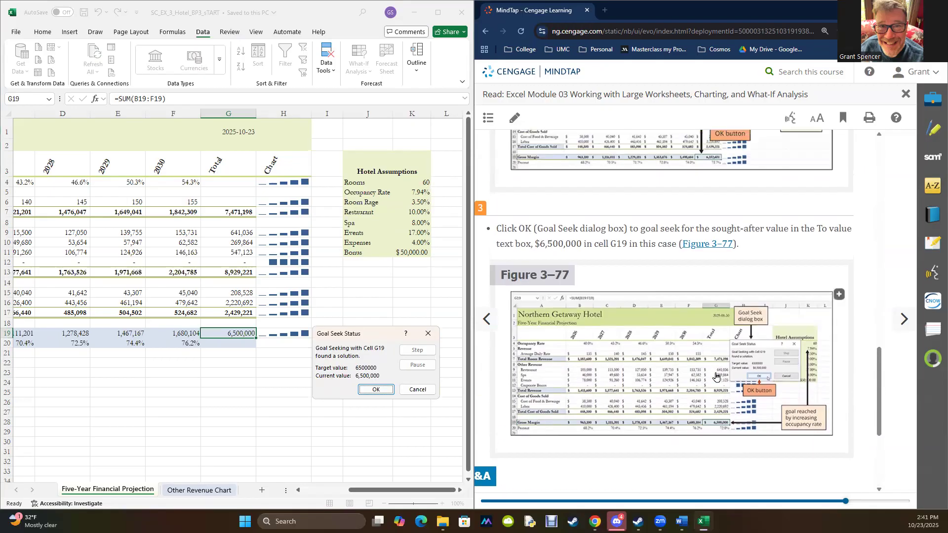
{"action": "scroll", "coordinate": [715, 377], "scroll_direction": "up", "scroll_amount": 3}
{"action": "scroll", "coordinate": [715, 377], "scroll_direction": "down", "scroll_amount": 3}
{"action": "scroll", "coordinate": [730, 383], "scroll_direction": "down", "scroll_amount": 2}
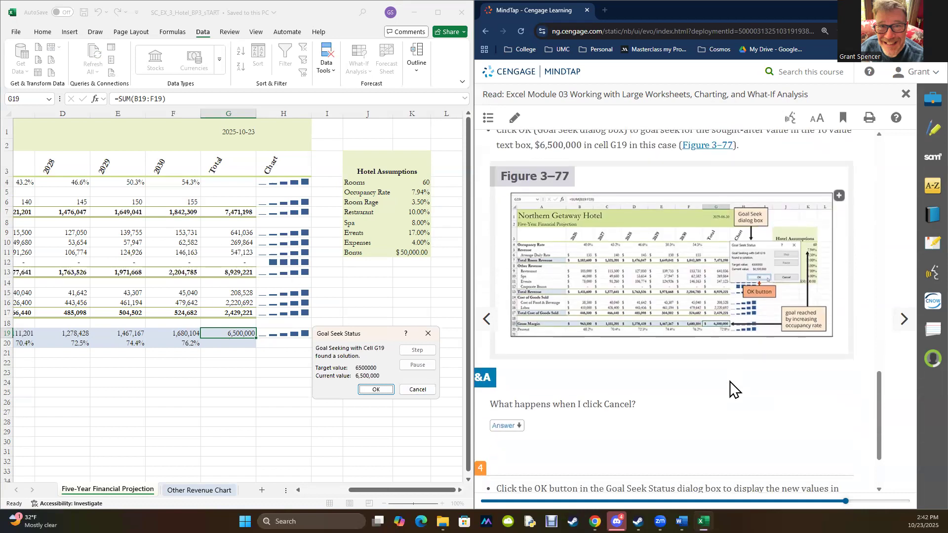
{"action": "scroll", "coordinate": [675, 409], "scroll_direction": "down", "scroll_amount": 2}
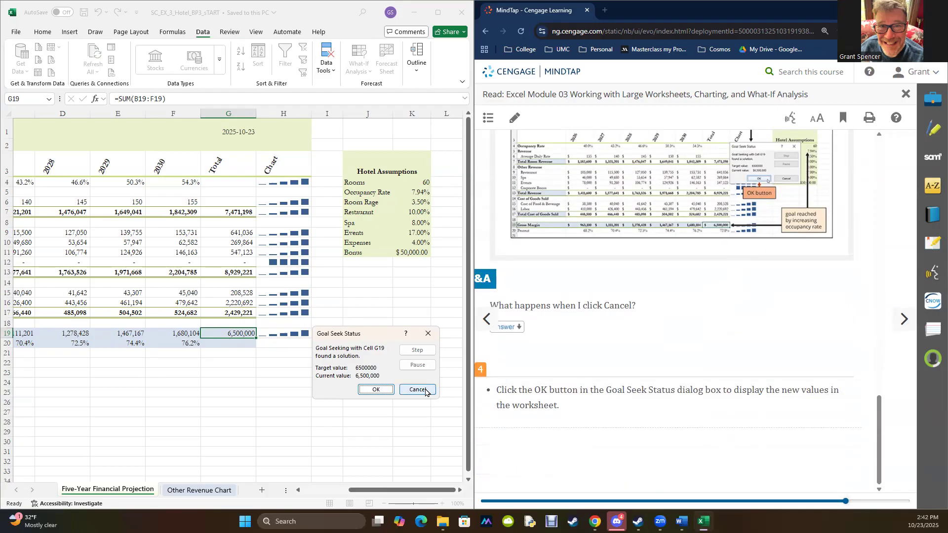
{"action": "left_click", "coordinate": [373, 391]}
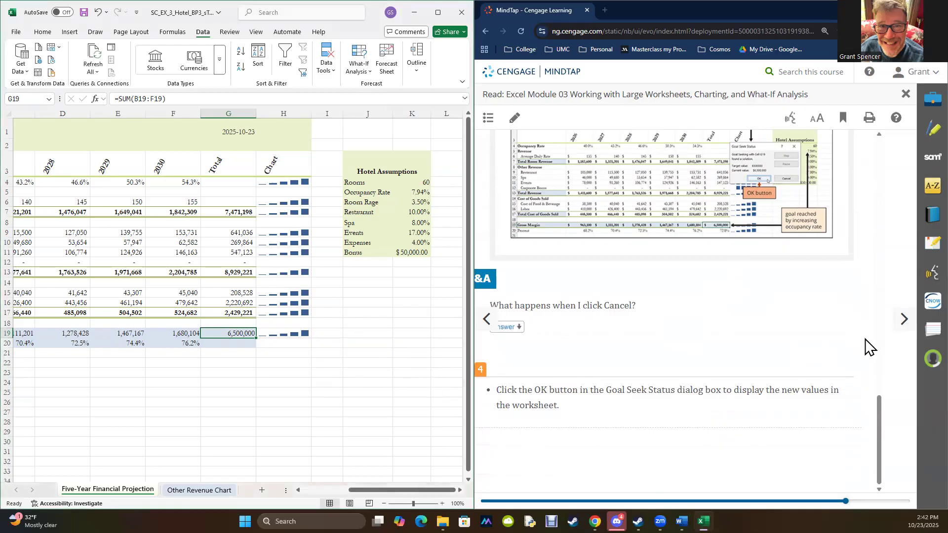
- Advance the textbook past 3-13 Insights to section 3-13a and read the Smart Lookup instructions
{"action": "left_click", "coordinate": [902, 320]}
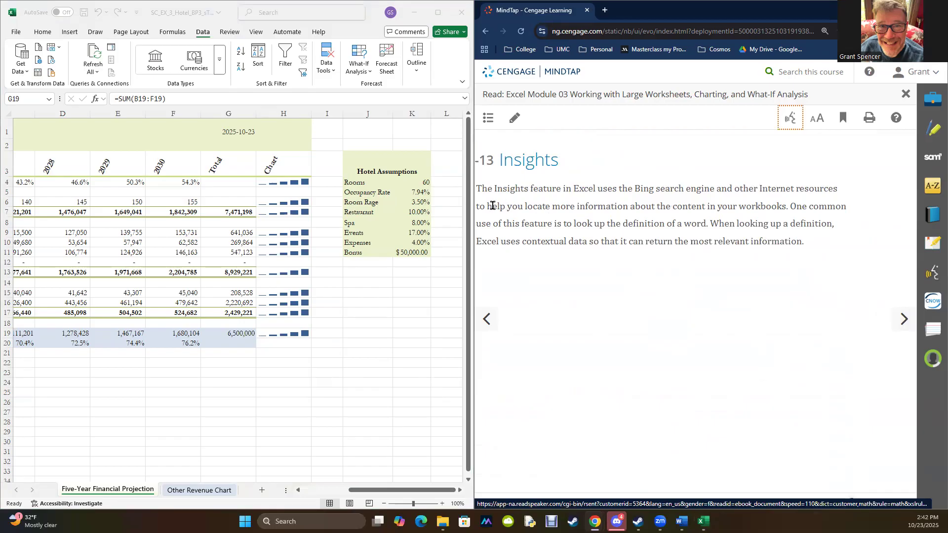
{"action": "left_click", "coordinate": [903, 320]}
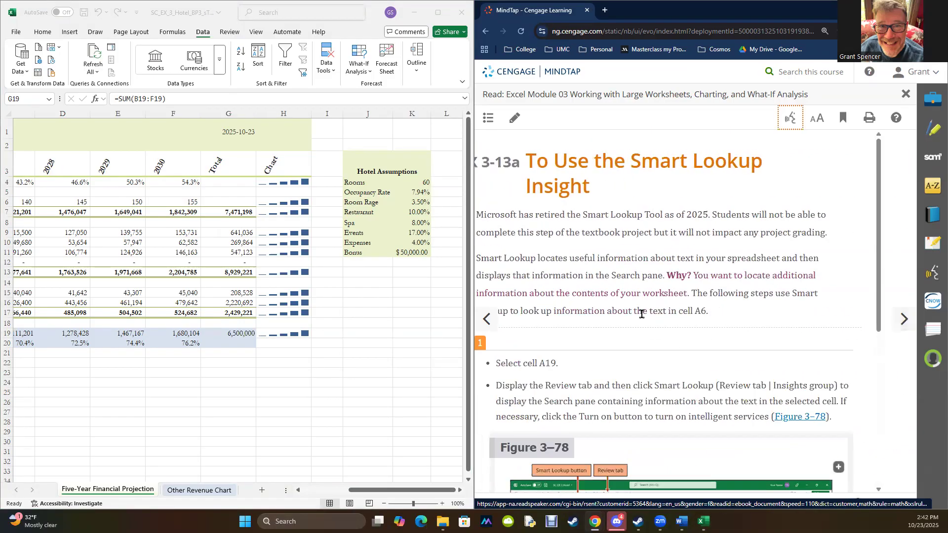
{"action": "scroll", "coordinate": [641, 314], "scroll_direction": "down", "scroll_amount": 4}
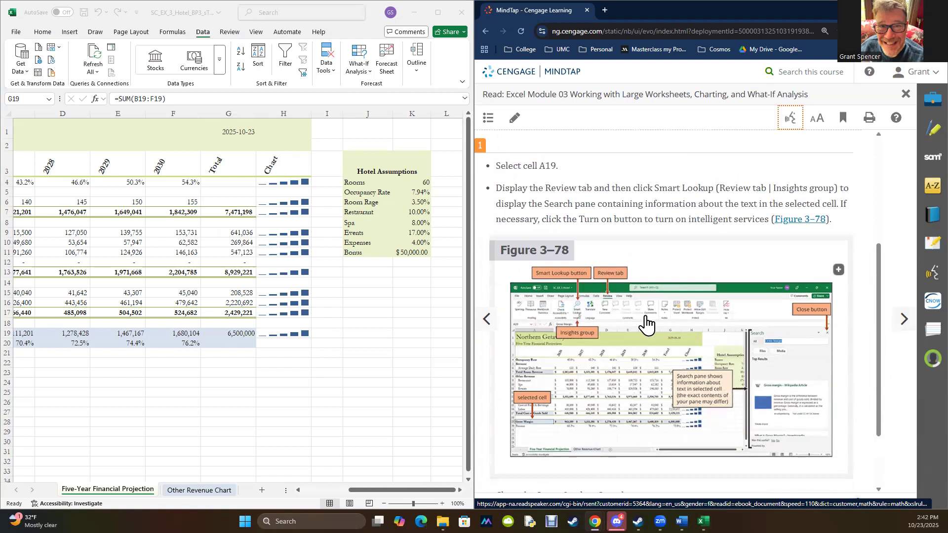
- Display the workbook's review commands full-screen to look for Smart Lookup, and place the workbook beside the textbook again
{"action": "left_click", "coordinate": [230, 33]}
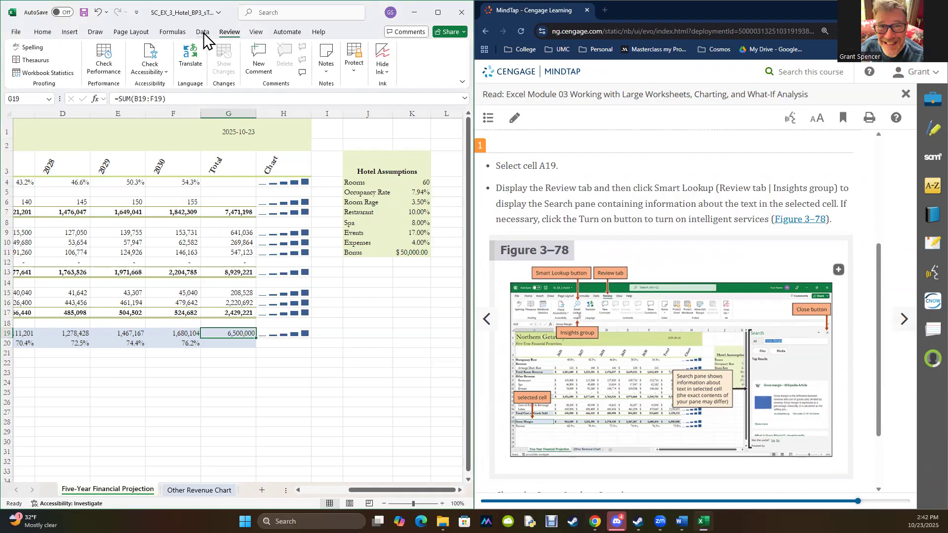
{"action": "mouse_move", "coordinate": [436, 16]}
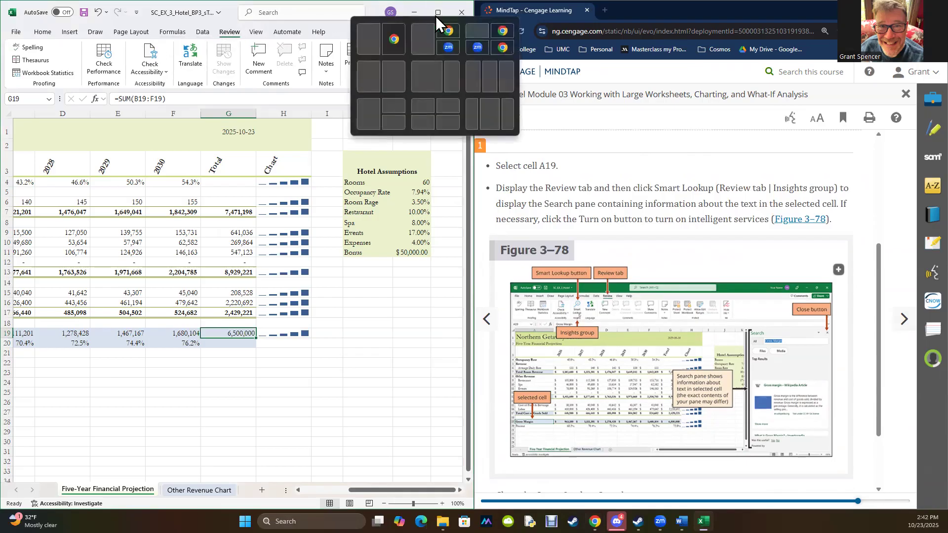
{"action": "left_click", "coordinate": [437, 12]}
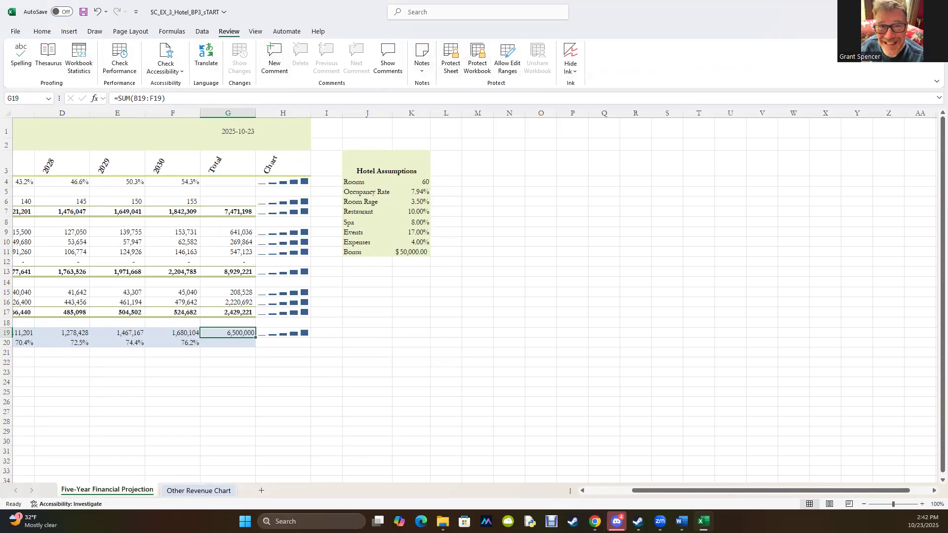
{"action": "left_click_drag", "start_coordinate": [791, 15], "coordinate": [1, 80]}
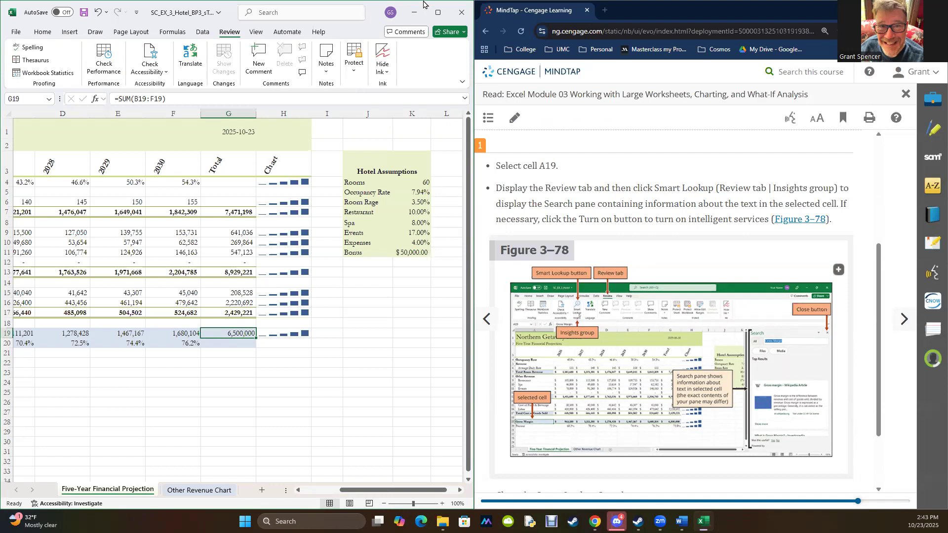
{"action": "left_click", "coordinate": [437, 11]}
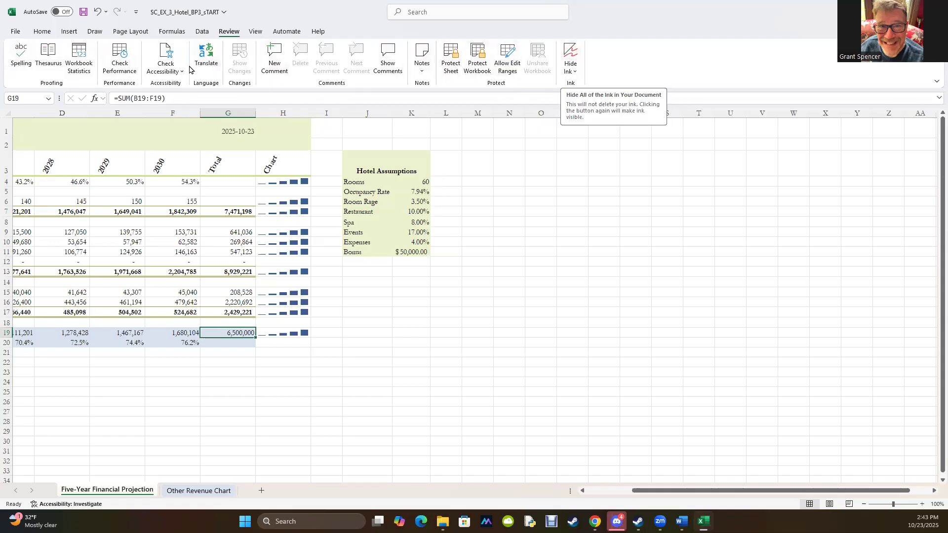
{"action": "left_click", "coordinate": [912, 11]}
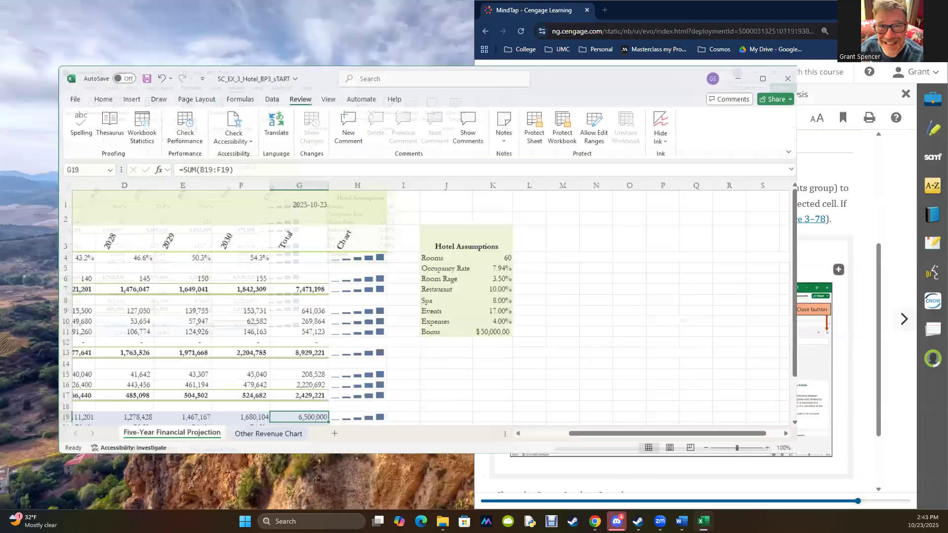
{"action": "key", "text": "super+Left"}
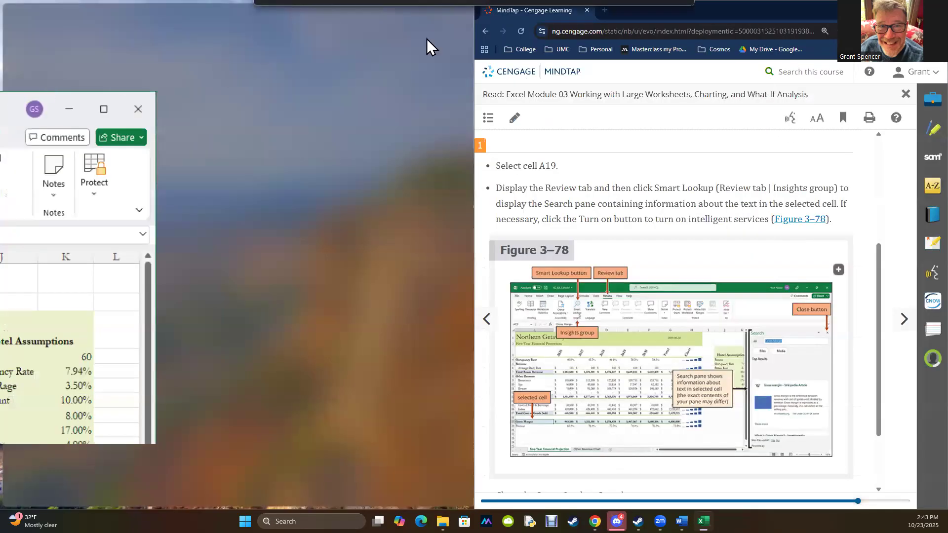
{"action": "left_click", "coordinate": [735, 14]}
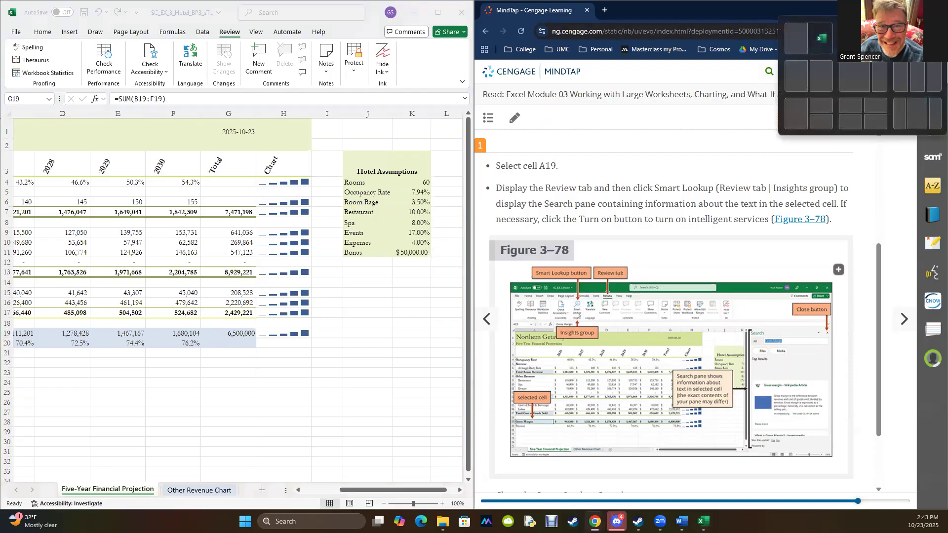
- Check the workbook's accessibility per textbook section 3-14, and inspect the missing alt text issue before closing the Accessibility Assistant
{"action": "left_click", "coordinate": [903, 320]}
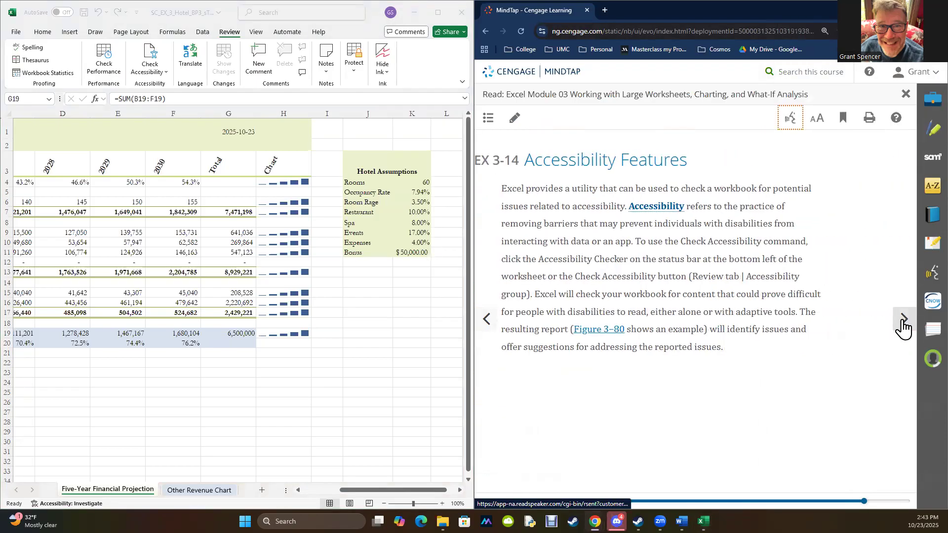
{"action": "left_click", "coordinate": [45, 31]}
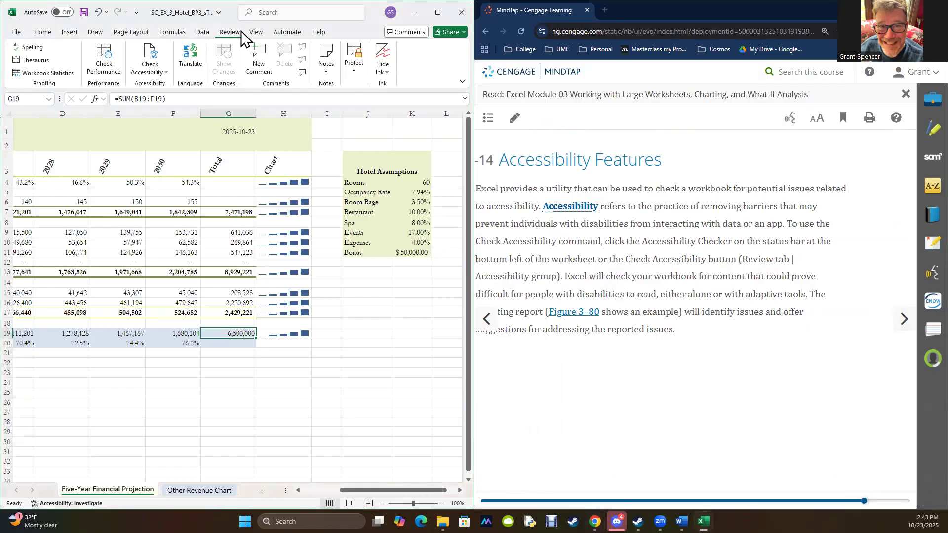
{"action": "left_click", "coordinate": [656, 221]}
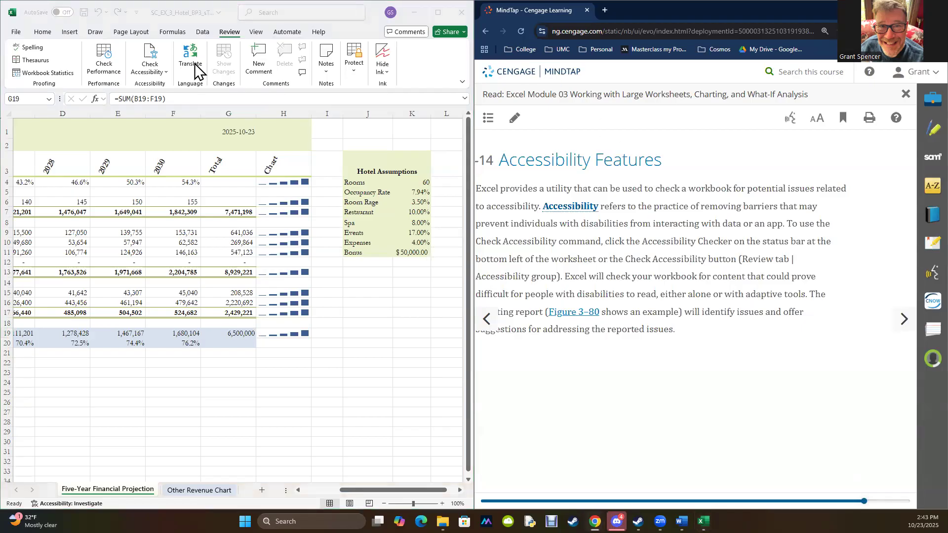
{"action": "left_click", "coordinate": [150, 51]}
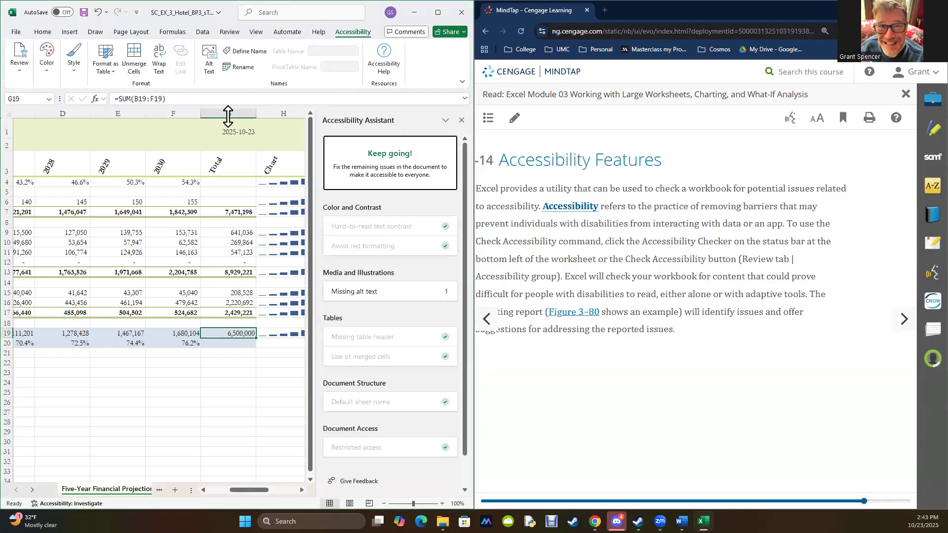
{"action": "left_click", "coordinate": [349, 292]}
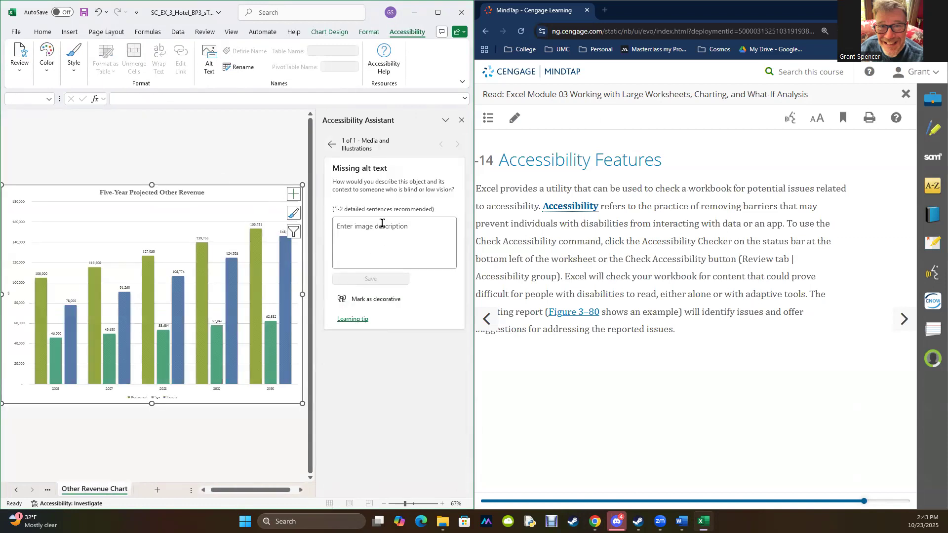
{"action": "left_click", "coordinate": [462, 121]}
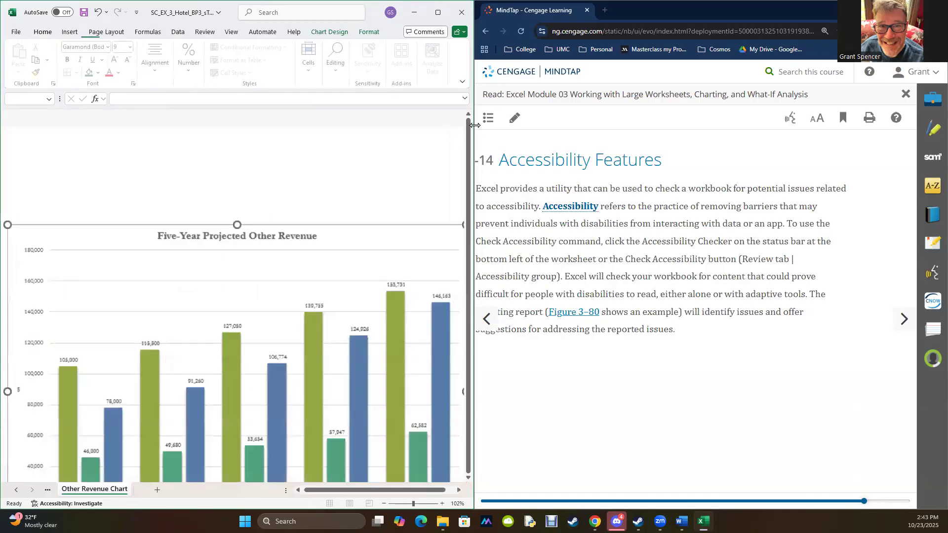
- Advance the textbook to section 3-14b, read the chart alternative text steps through Figure 3–82, and continue to the 3-15a Summary
{"action": "left_click", "coordinate": [904, 319]}
{"action": "left_click", "coordinate": [905, 320]}
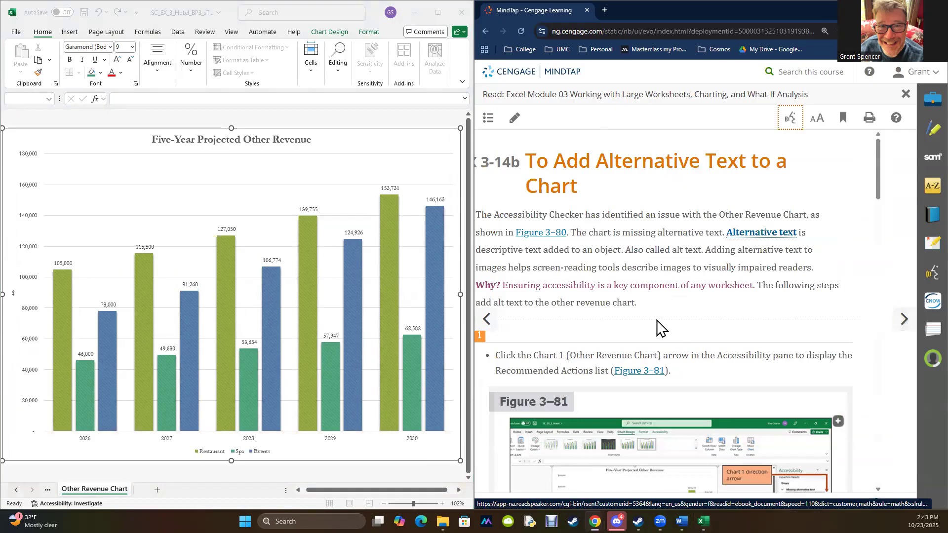
{"action": "scroll", "coordinate": [657, 327], "scroll_direction": "down", "scroll_amount": 4}
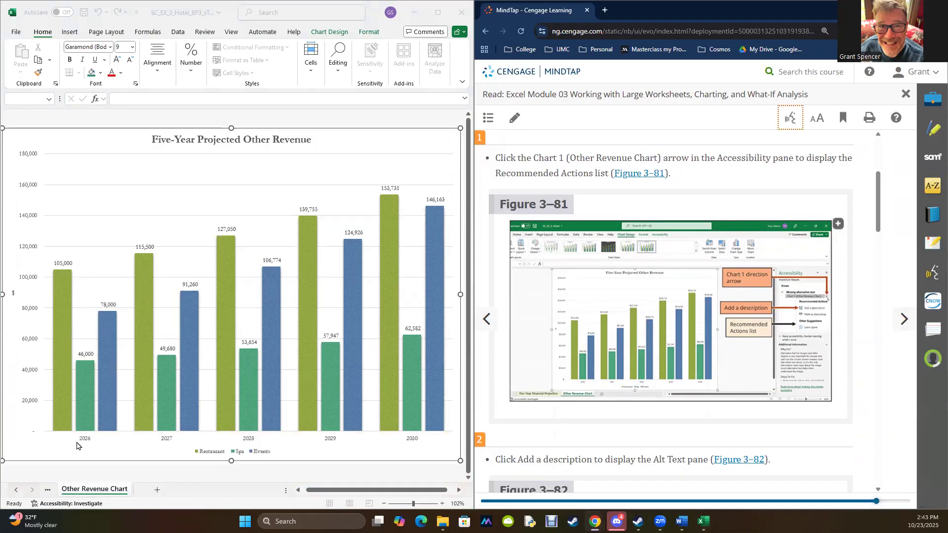
{"action": "scroll", "coordinate": [716, 308], "scroll_direction": "down", "scroll_amount": 4}
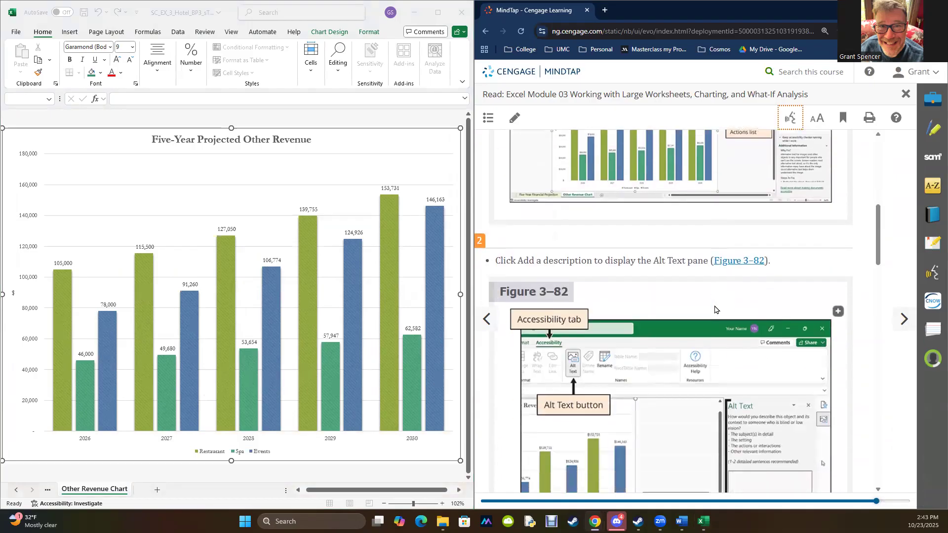
{"action": "scroll", "coordinate": [715, 310], "scroll_direction": "down", "scroll_amount": 4}
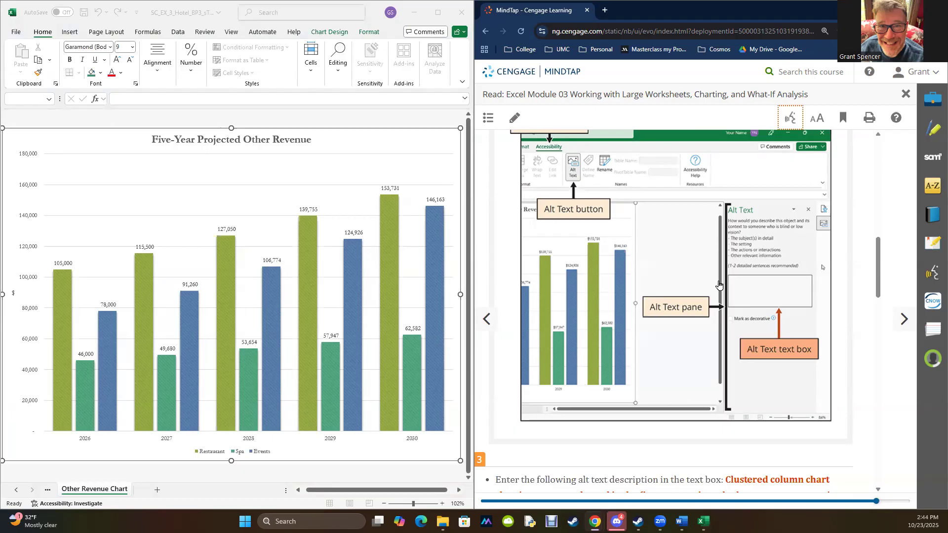
{"action": "left_click", "coordinate": [903, 324]}
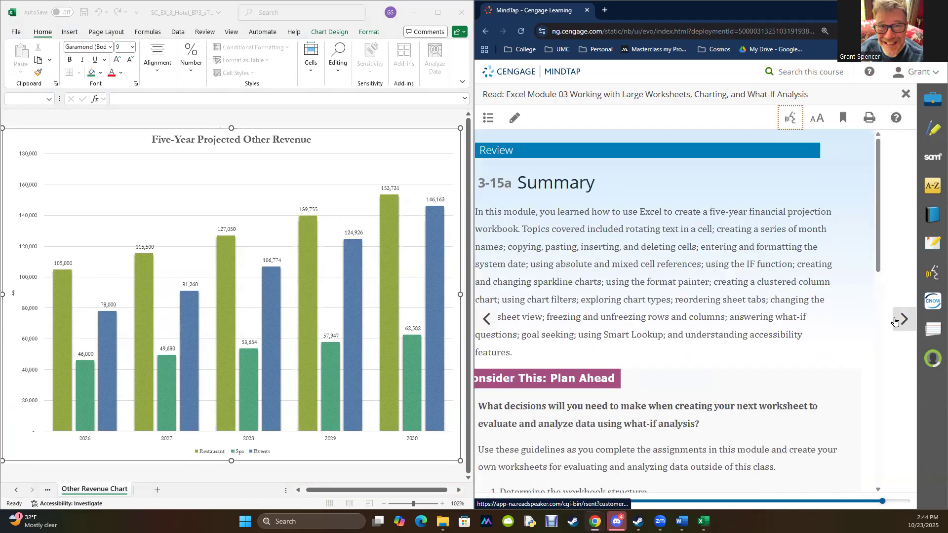